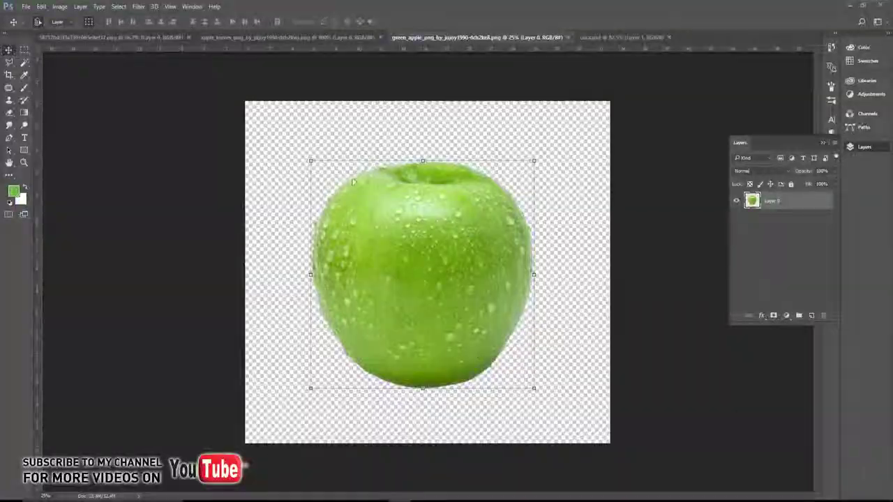
- Create a new white 21 × 15 cm document at 300 ppi in RGB Color
click(28, 8)
click(33, 16)
text(15)
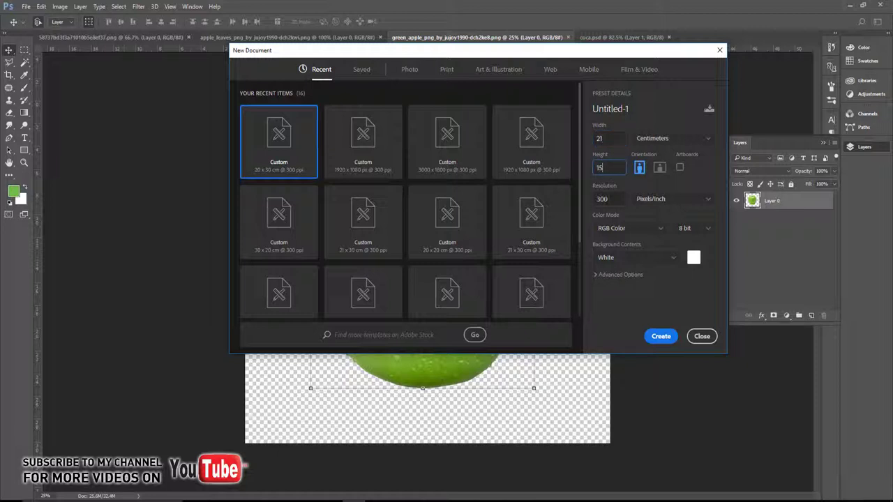
click(619, 228)
click(614, 290)
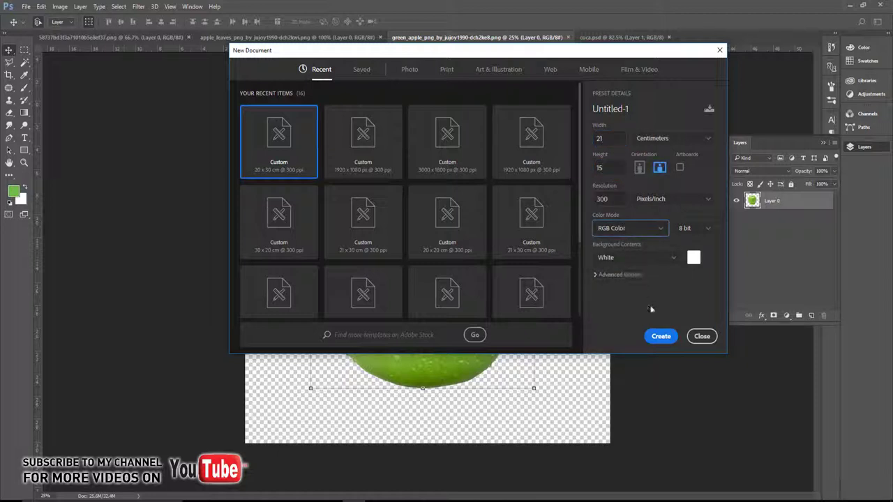
click(661, 337)
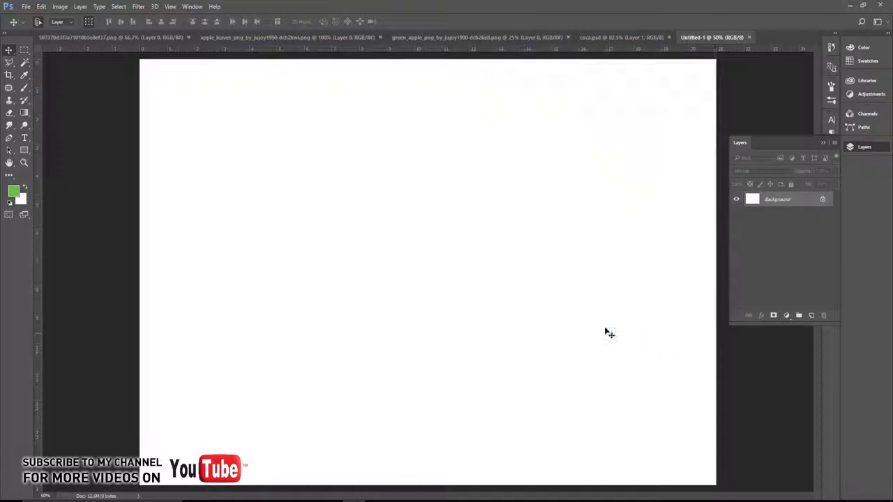
- Confirm the green foreground colour and add a radial Gradient fill layer
click(13, 191)
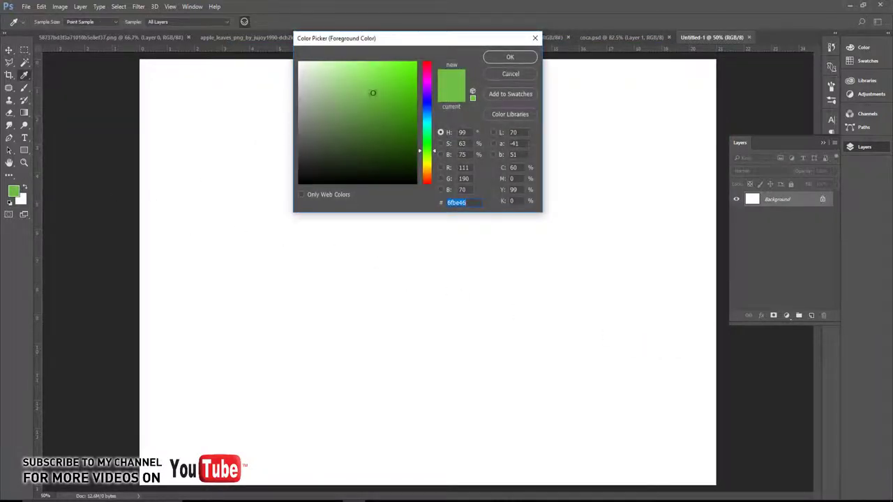
click(508, 57)
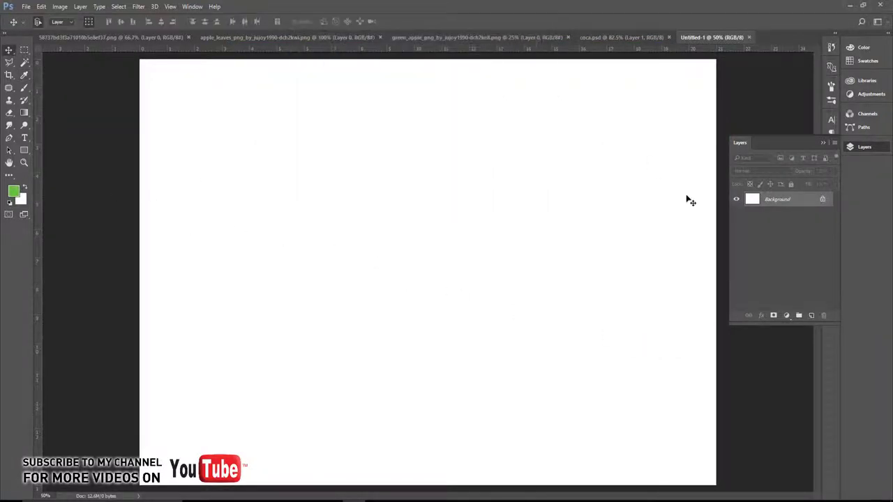
click(786, 314)
click(804, 115)
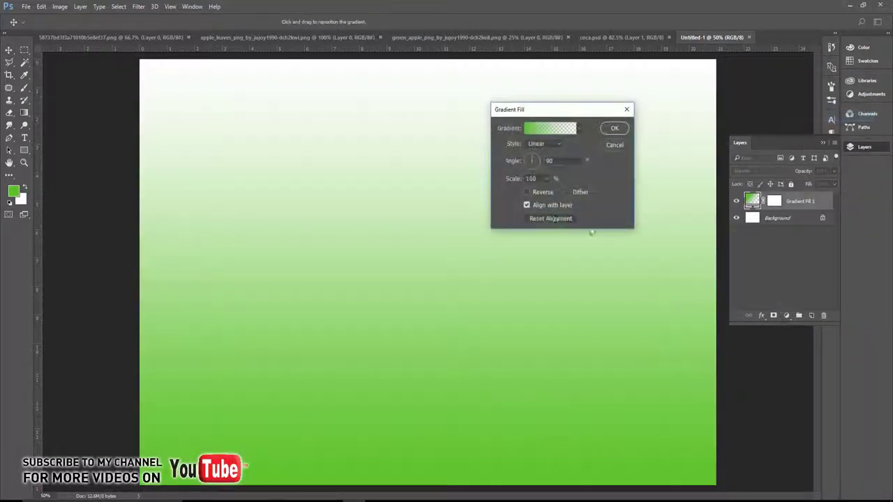
click(544, 144)
click(544, 157)
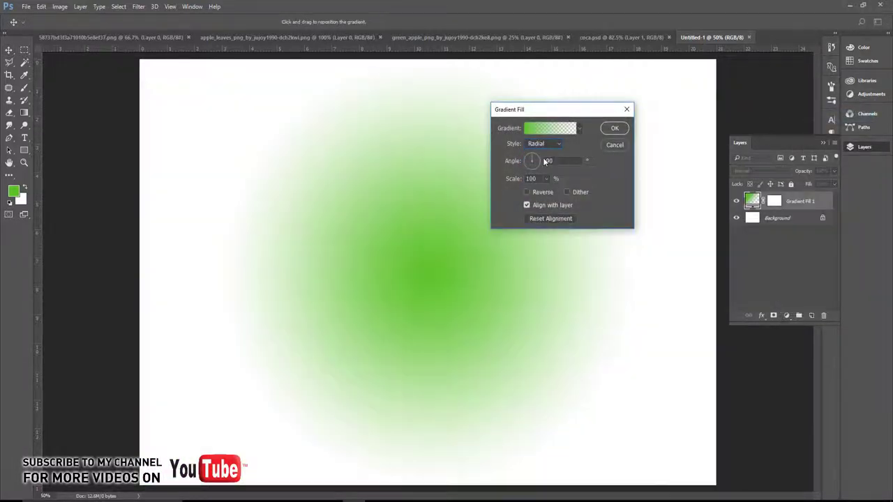
- Reverse the gradient, scale it to 155%, and move its white centre upward
click(541, 192)
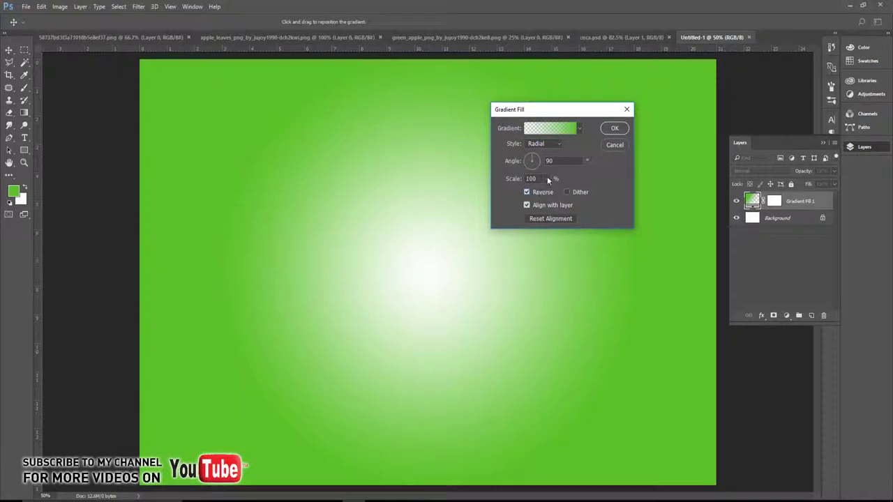
click(547, 179)
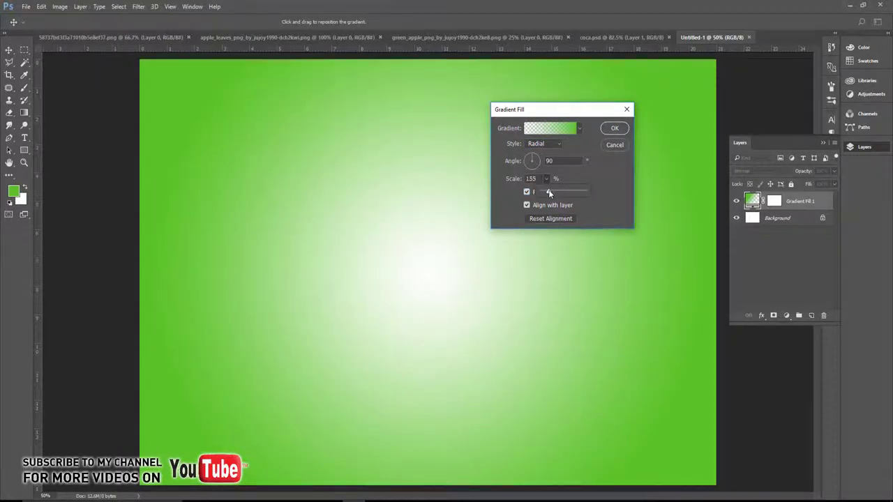
drag(548, 192, 552, 192)
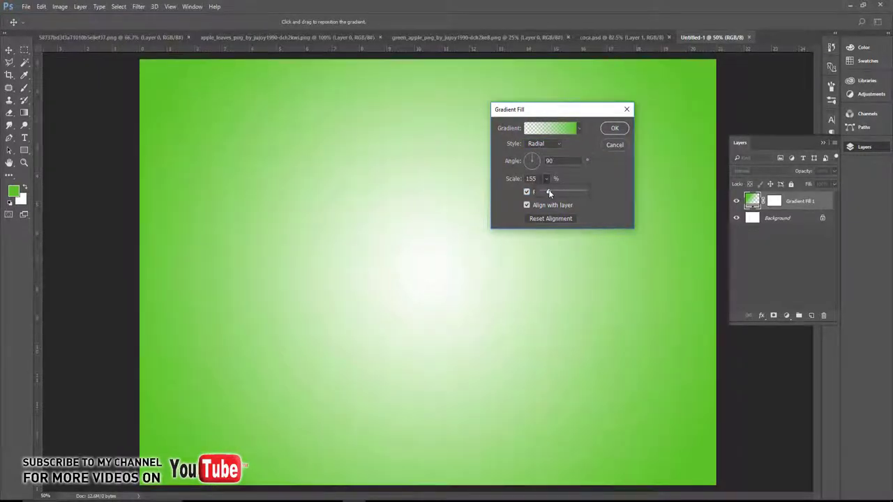
click(472, 263)
drag(472, 263, 472, 230)
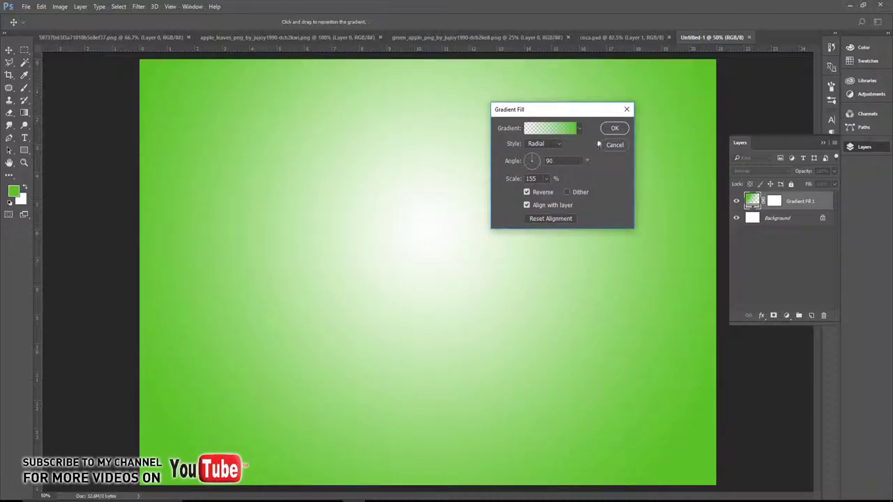
key(Return)
scroll(492, 194, down, 2)
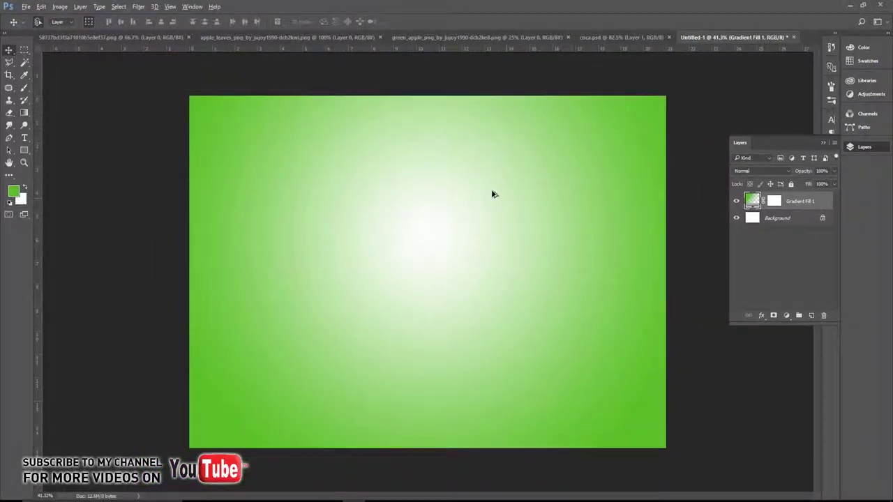
- Bring the green apple into Untitled-1, scaled to about 49% and centred
click(466, 37)
mouse_move(430, 213)
mouse_down()
mouse_move(687, 39)
mouse_move(429, 245)
mouse_up()
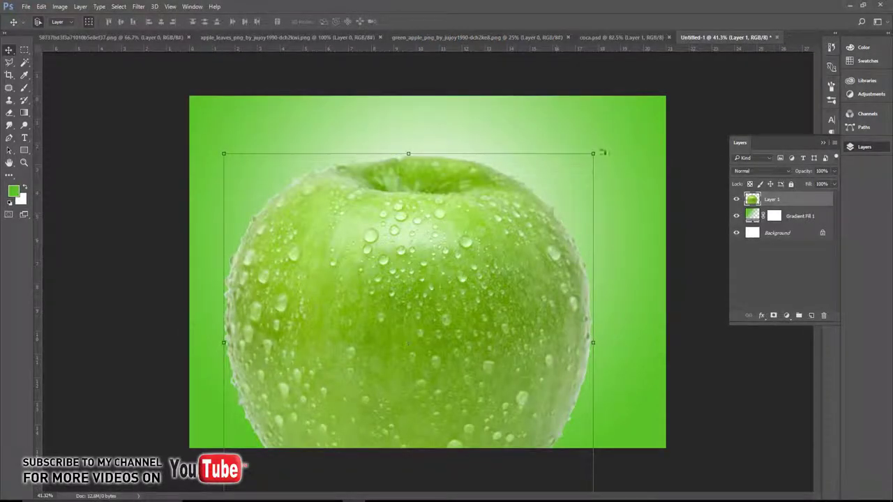
drag(595, 152, 509, 229)
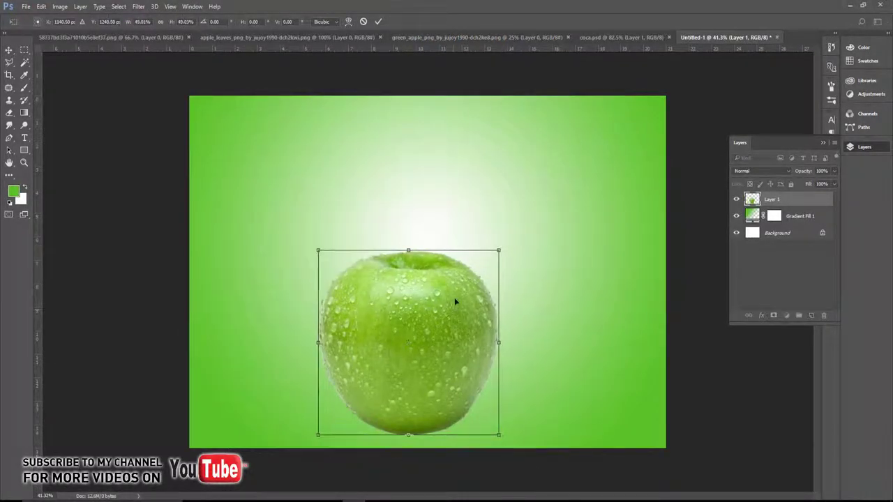
drag(459, 298, 466, 242)
key(Return)
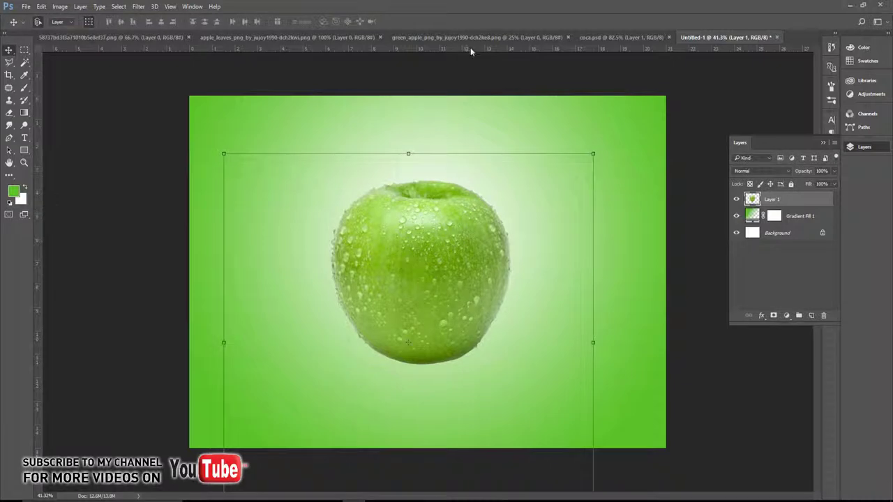
- Close the green_apple source document and zoom in on the canvas
click(522, 40)
click(567, 38)
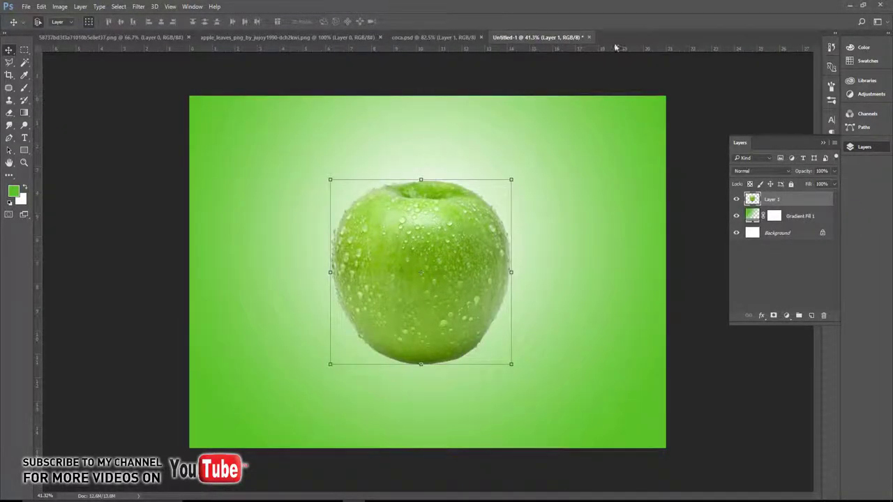
key(ctrl+plus)
key(ctrl+t)
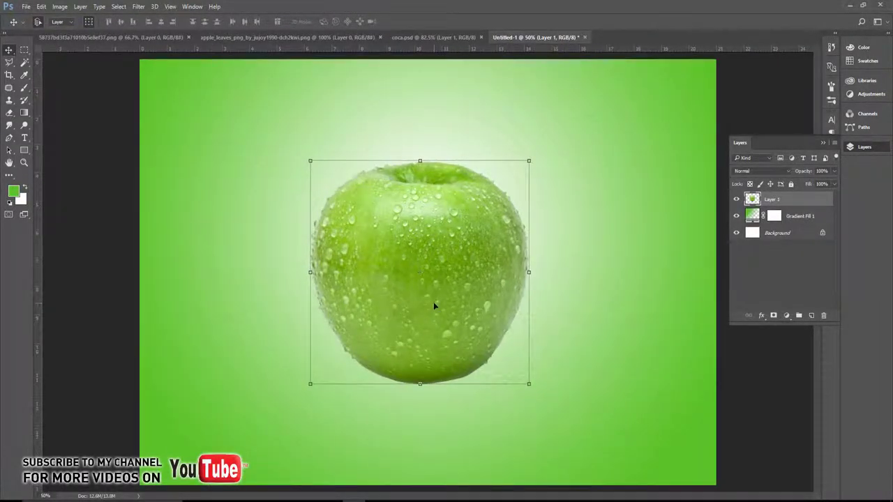
- Warp the apple, dragging its bottom grid handles to flatten the base
right_click(433, 302)
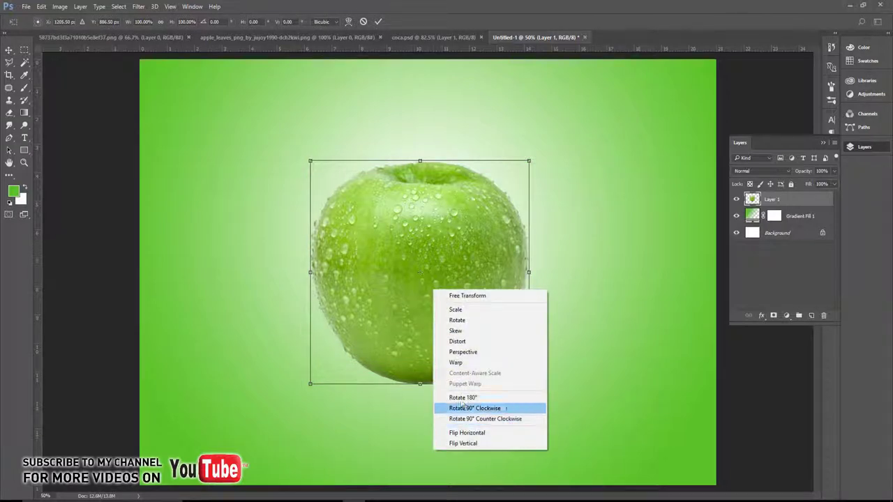
click(457, 368)
drag(383, 386, 374, 391)
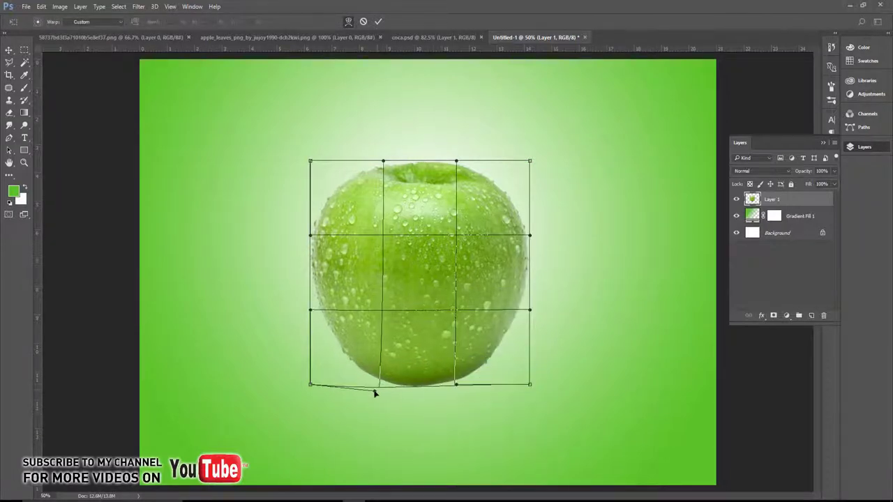
drag(455, 390, 468, 386)
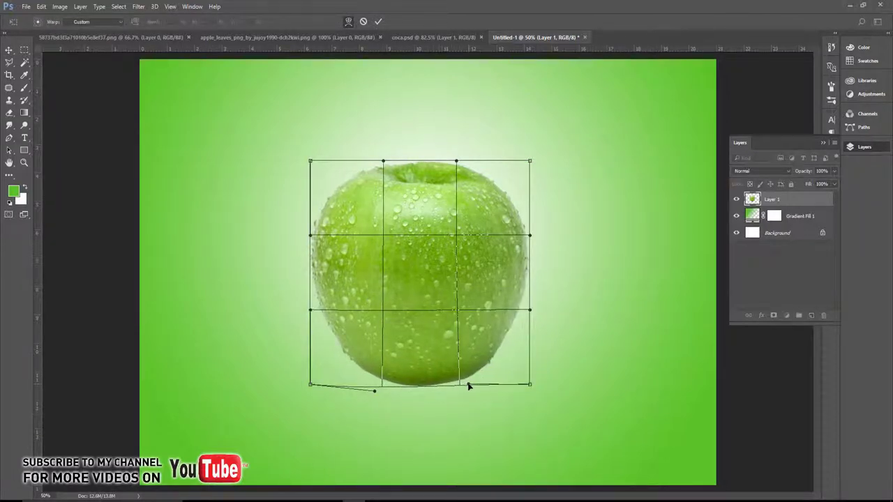
drag(375, 393, 363, 394)
drag(457, 391, 478, 392)
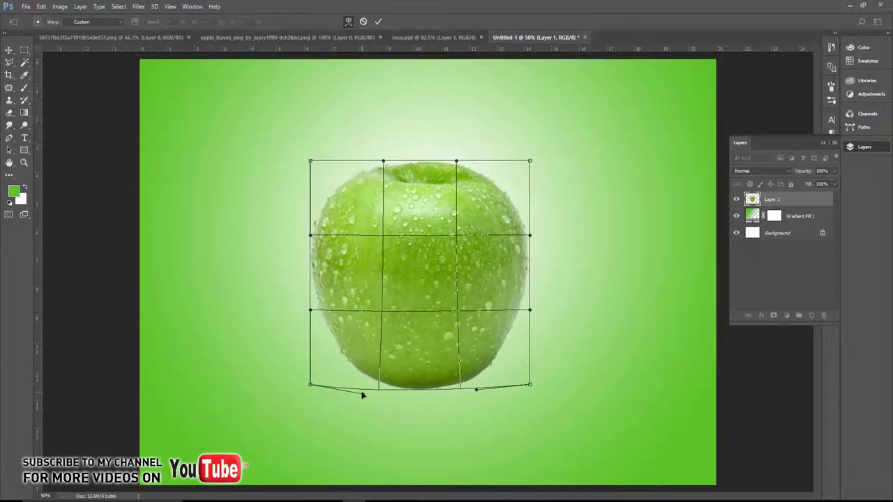
drag(362, 395, 362, 385)
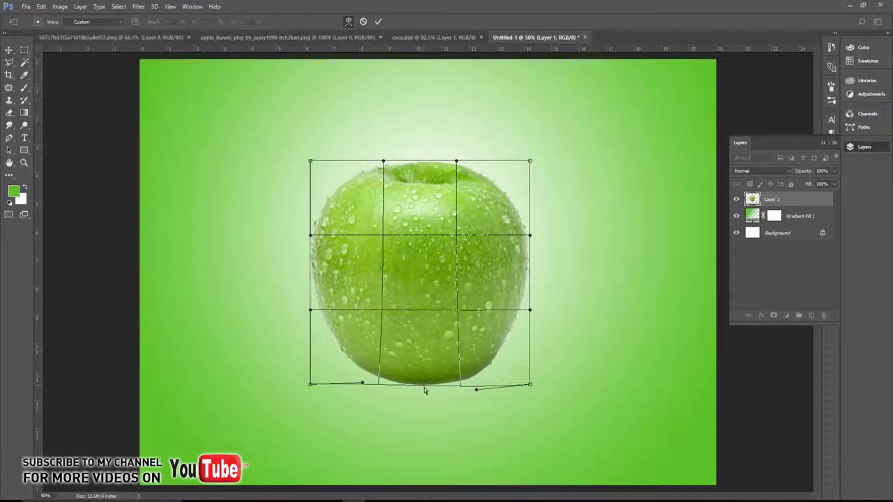
drag(424, 388, 421, 383)
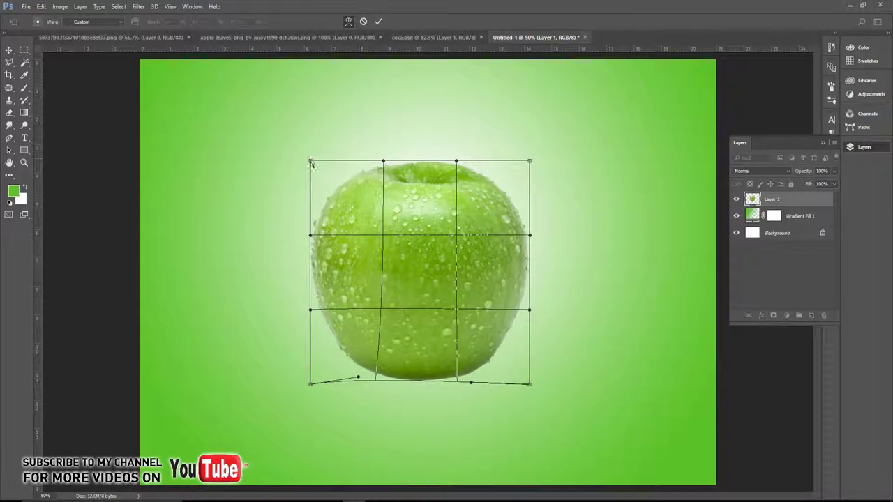
- Widen the apple's top left and right slightly and apply the warp
drag(311, 161, 301, 160)
drag(529, 159, 533, 159)
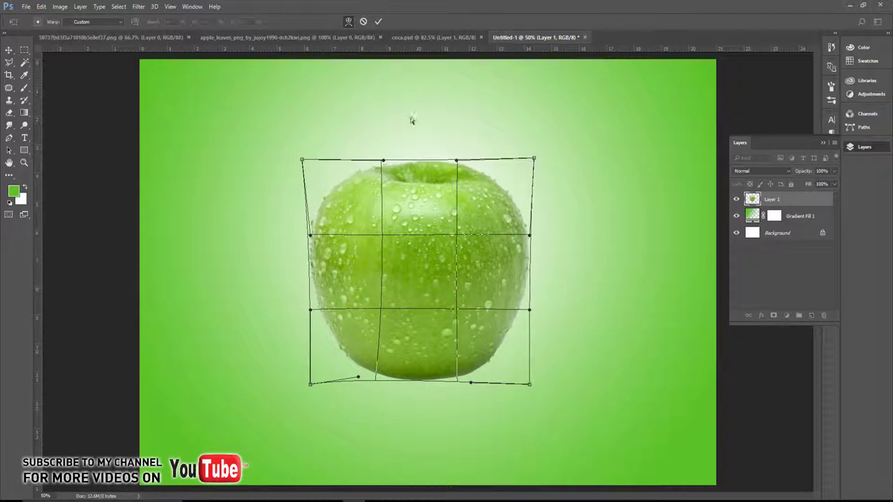
click(377, 22)
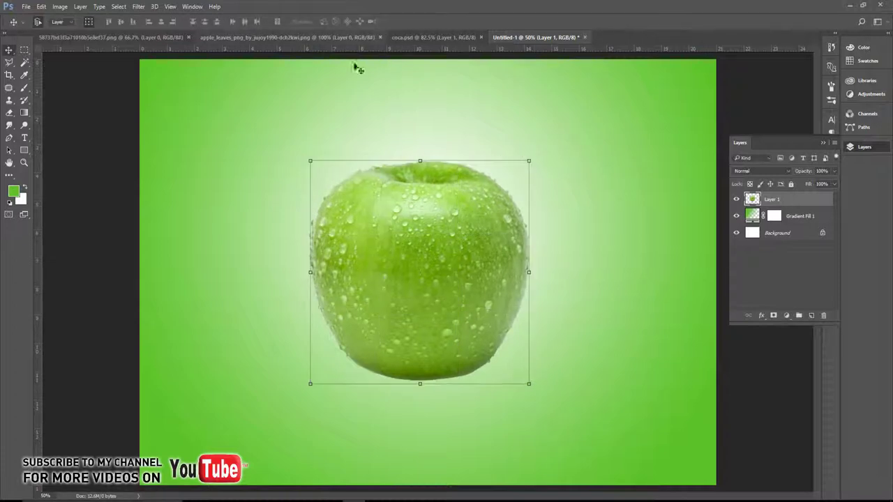
click(253, 262)
click(415, 288)
- With the Pen tool on the apple layer, trace the path across the upper left and down to the bottom
click(592, 299)
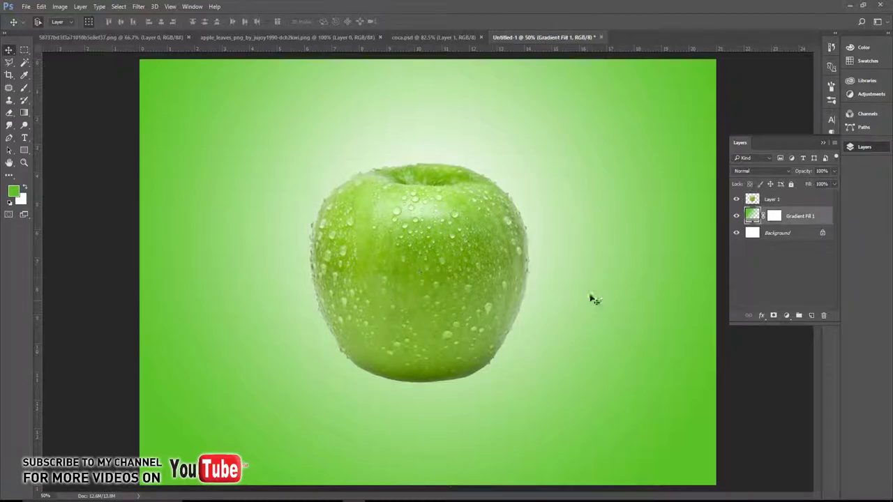
click(483, 279)
key(p)
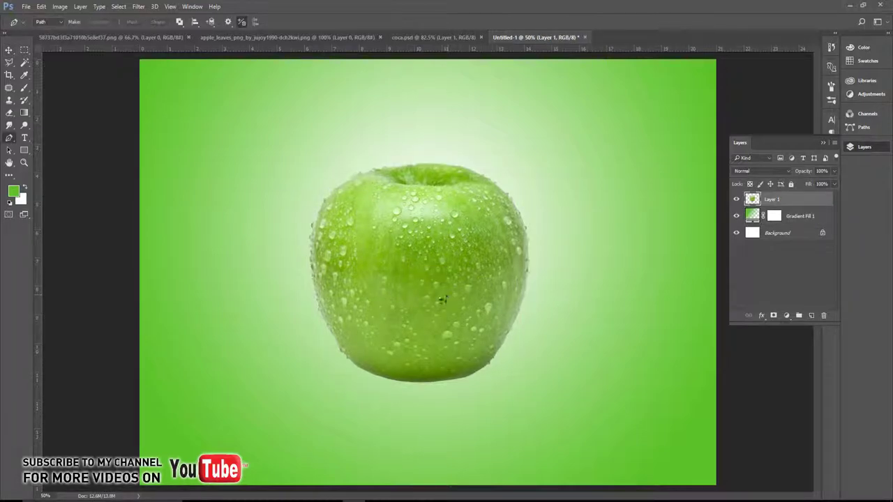
scroll(398, 261, up, 3)
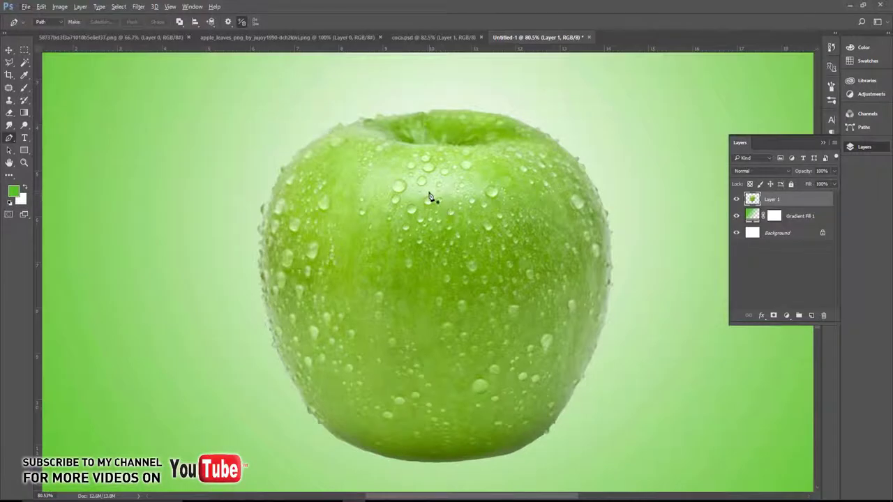
drag(360, 184, 317, 196)
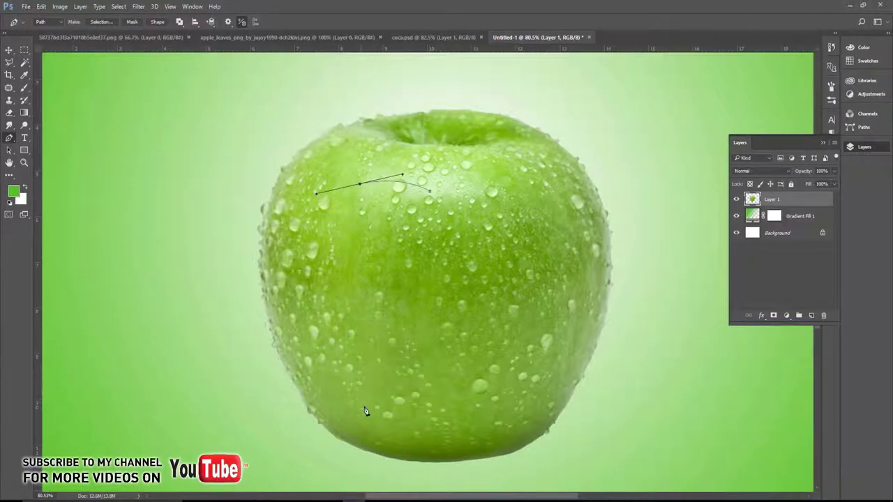
drag(358, 393, 443, 459)
key(ctrl+z)
drag(392, 435, 510, 454)
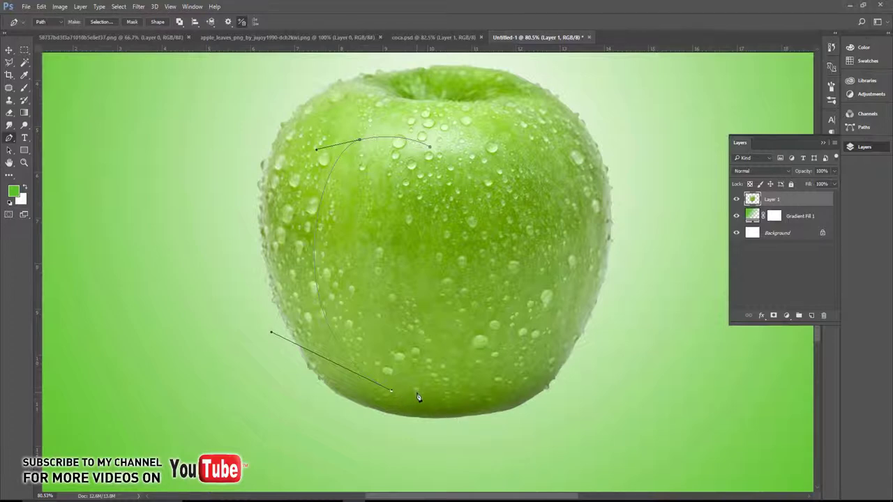
drag(418, 398, 426, 391)
- Close the path over the apple's top and refine its top-left, upper-right and bottom curves
drag(493, 128, 454, 104)
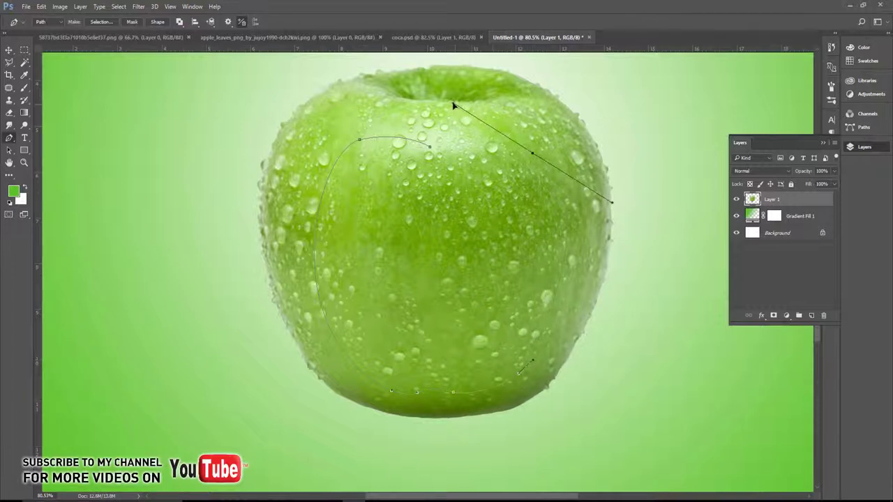
click(431, 151)
mouse_move(533, 153)
mouse_down()
mouse_move(456, 107)
mouse_move(466, 106)
mouse_up()
drag(533, 153, 541, 157)
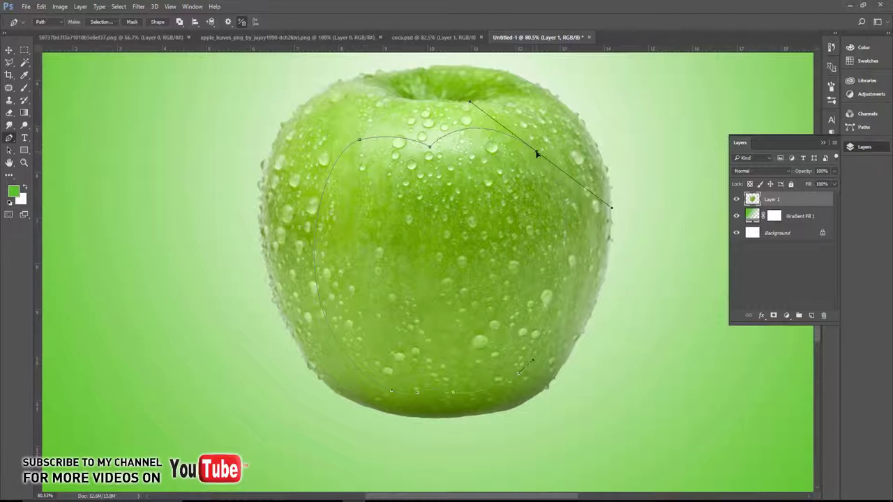
ctrl+click(360, 140)
drag(317, 150, 284, 161)
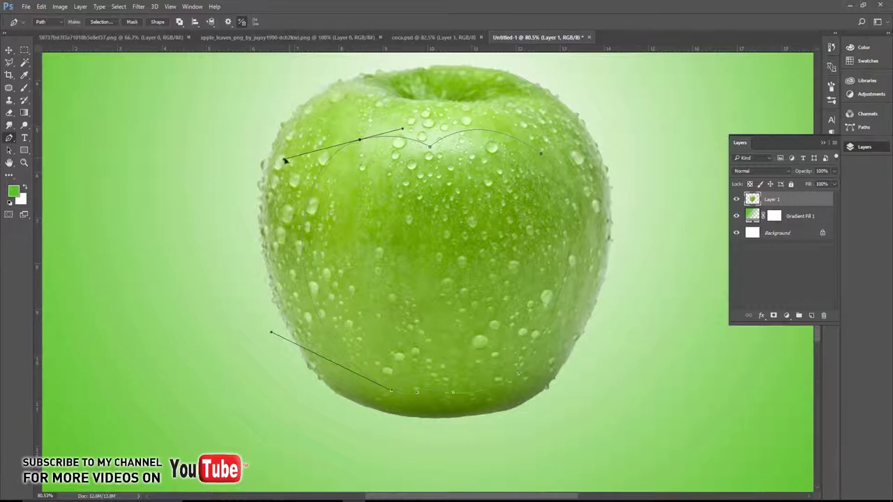
drag(360, 140, 405, 121)
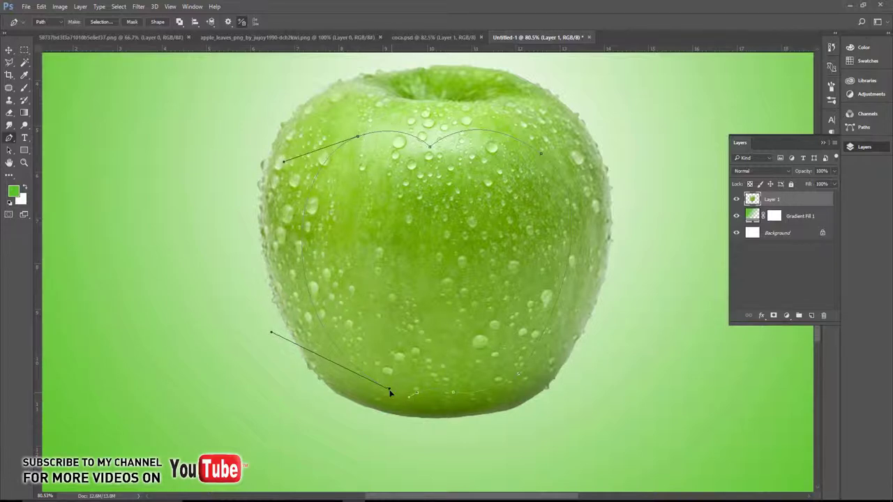
drag(392, 393, 389, 389)
- Turn the apple-shaped path into a selection and add a new empty layer
right_click(450, 196)
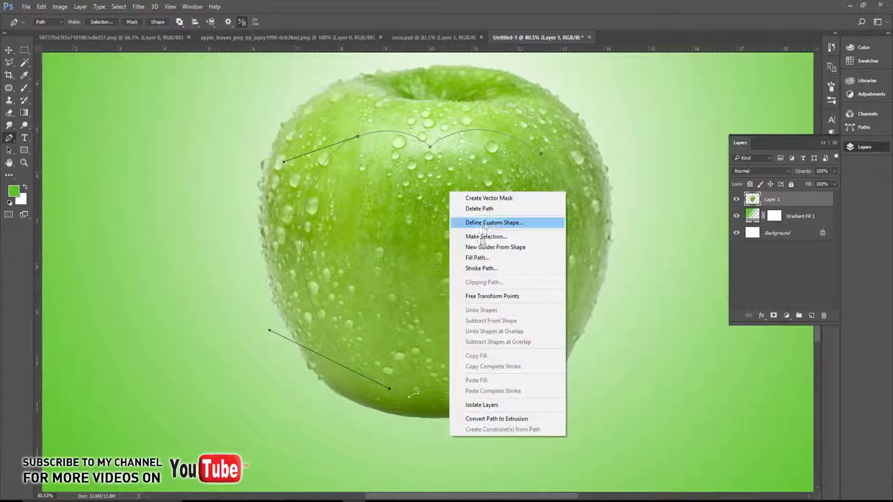
click(488, 235)
click(498, 150)
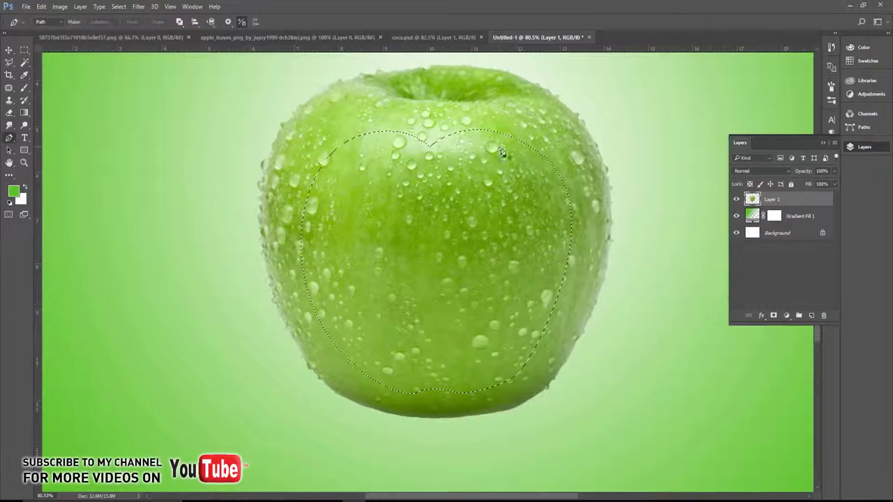
click(812, 316)
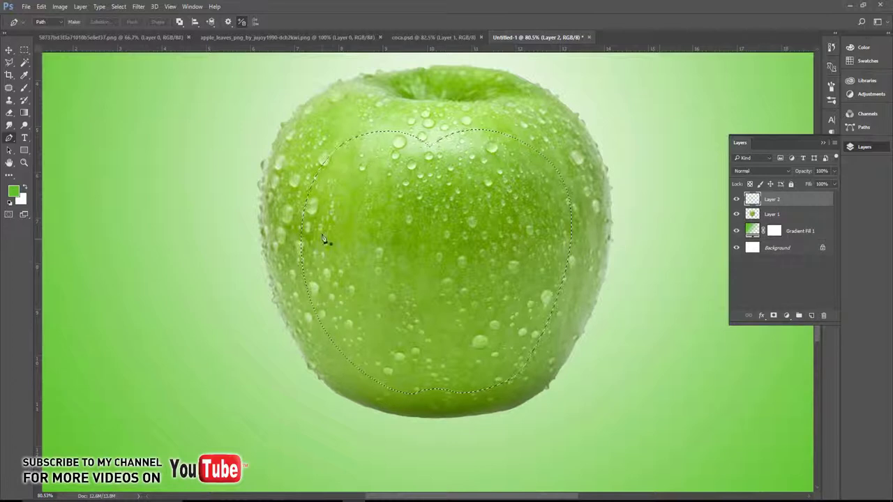
- Paint the selection solid white with a large soft round brush, then add another layer
key(g)
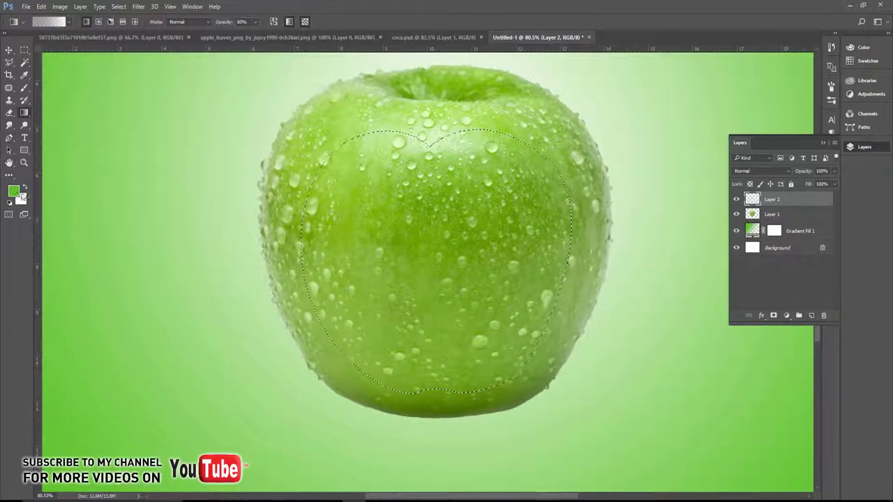
click(25, 187)
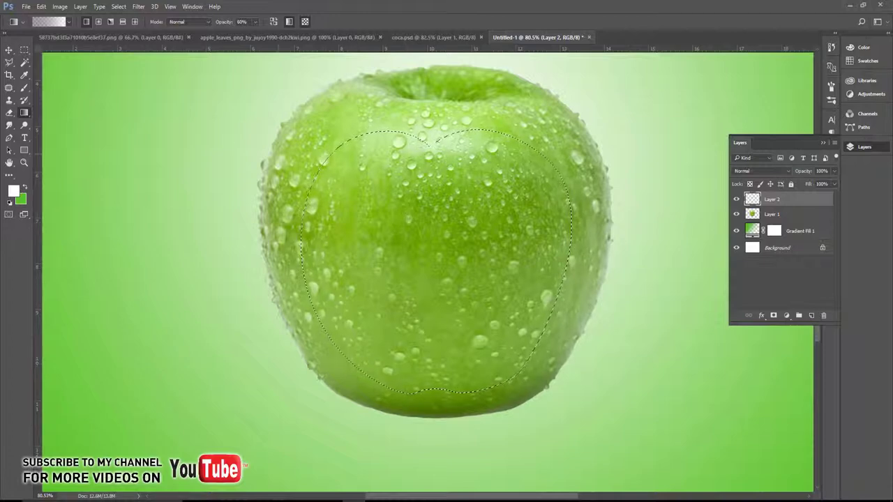
key(b)
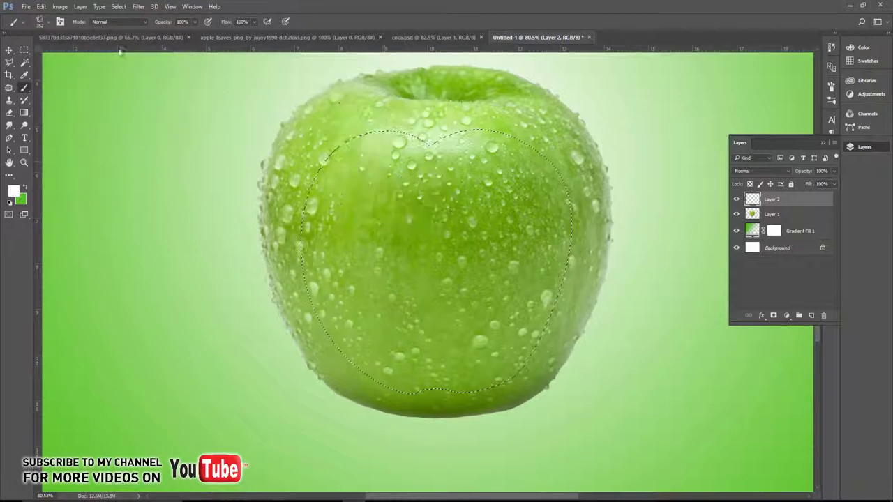
click(40, 21)
click(26, 92)
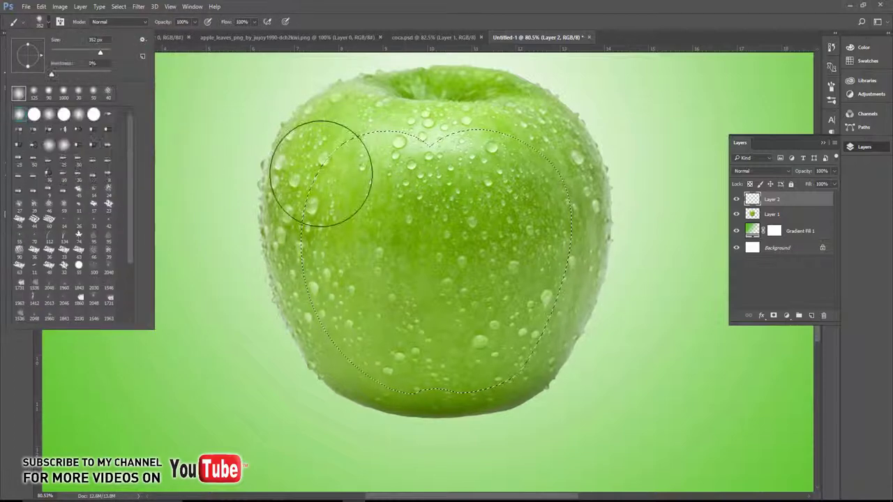
mouse_move(379, 175)
mouse_down()
mouse_move(319, 222)
mouse_move(395, 289)
mouse_move(378, 319)
mouse_move(524, 303)
mouse_move(556, 250)
mouse_move(409, 160)
mouse_move(383, 175)
mouse_move(469, 329)
mouse_move(366, 201)
mouse_up()
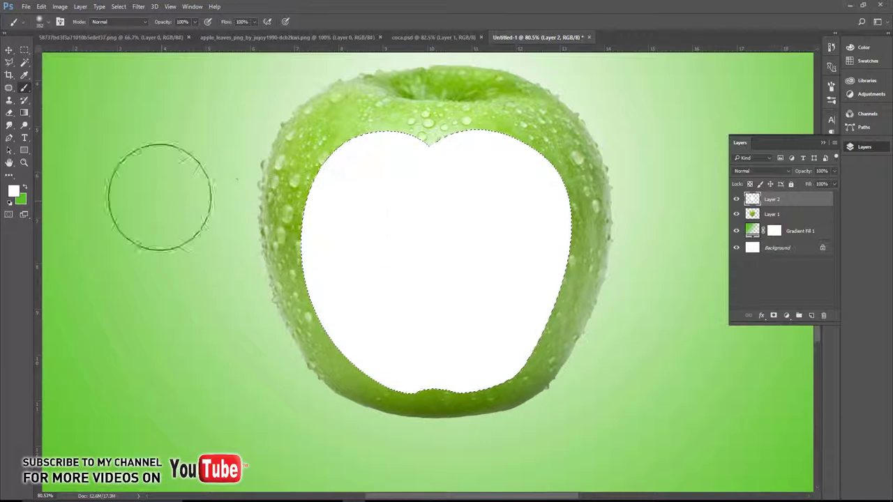
click(10, 50)
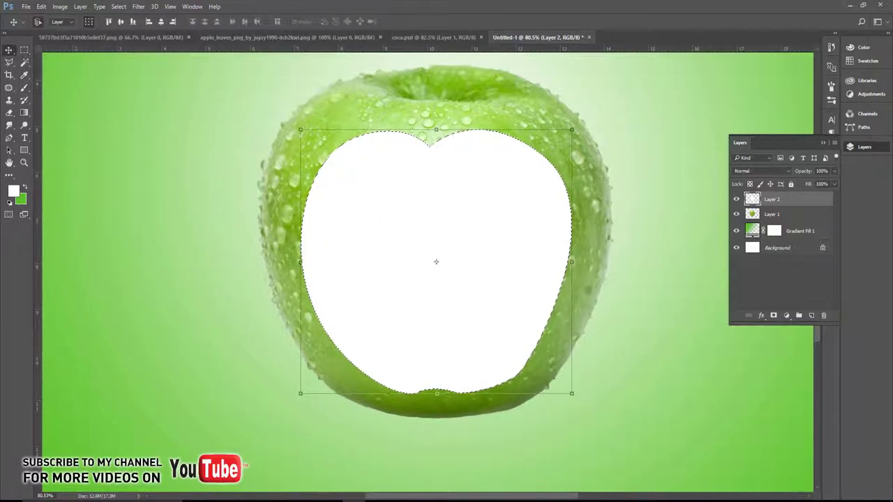
click(811, 317)
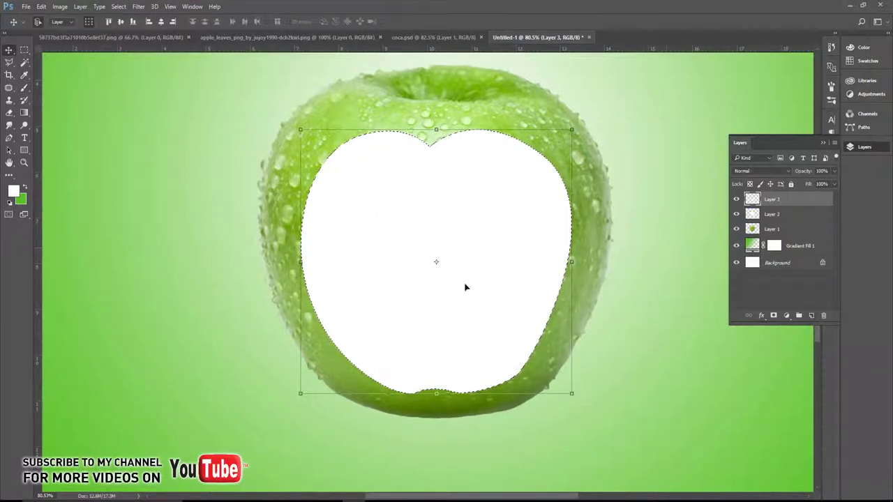
- Sample apple green as the brush colour, set opacity to 18%, and shrink the brush
key(b)
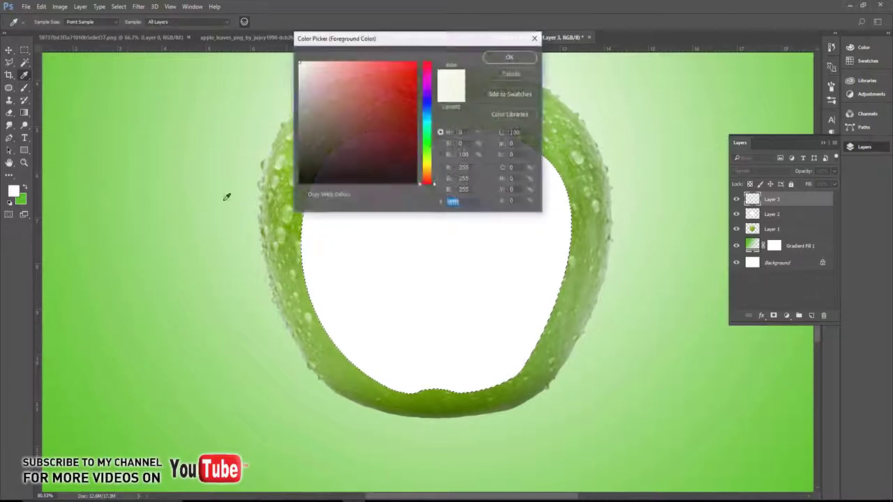
click(13, 192)
click(300, 236)
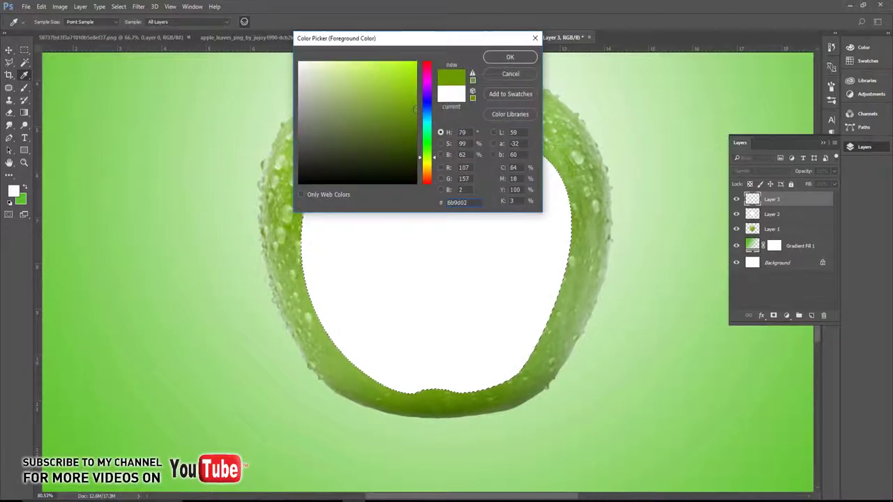
click(509, 58)
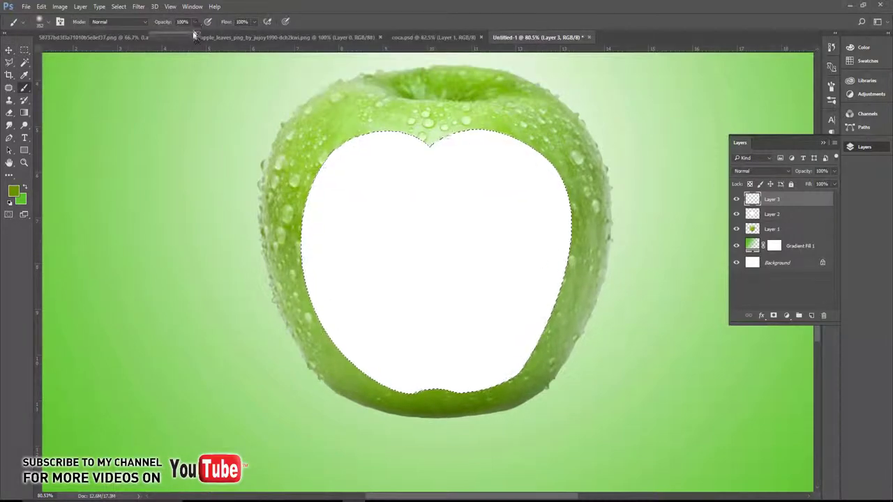
drag(158, 31, 160, 32)
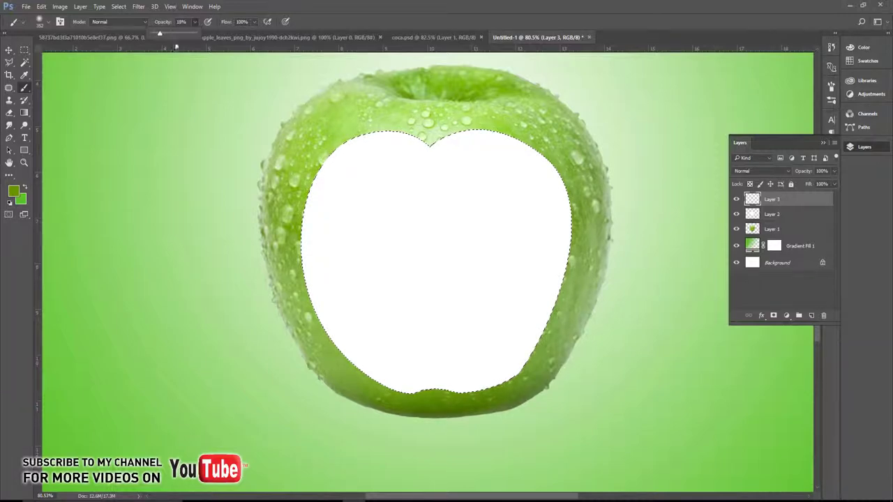
scroll(287, 157, up, 3)
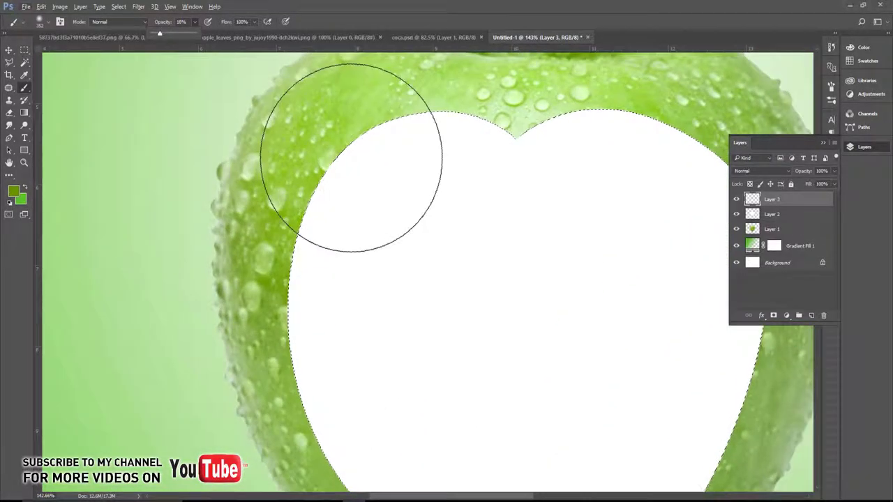
key(bracketleft)
key(bracketleft)
key(bracketleft)
key(bracketleft)
key(bracketleft)
key(bracketleft)
key(bracketleft)
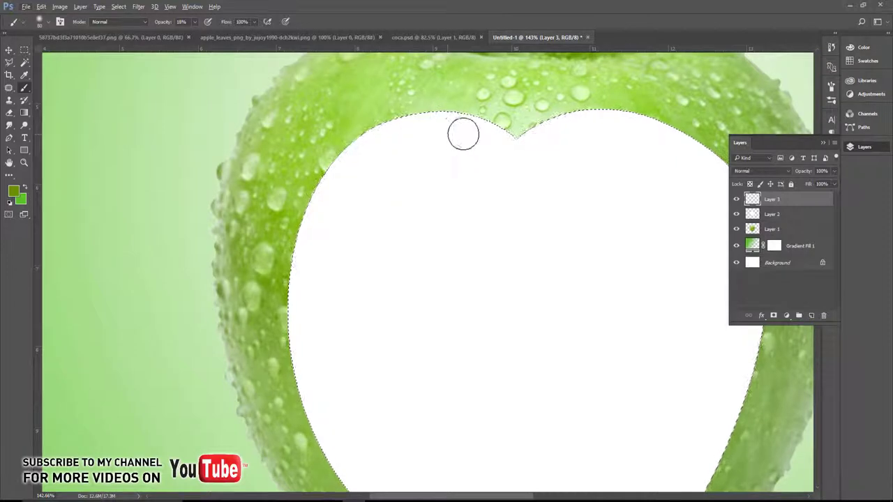
scroll(514, 129, up, 1)
- Paint soft green along the top, left, lower and right inner edges of the cut-out
mouse_move(513, 126)
mouse_down()
mouse_move(393, 105)
mouse_move(315, 139)
mouse_move(260, 185)
mouse_move(309, 135)
mouse_move(301, 131)
mouse_move(254, 204)
mouse_move(247, 285)
mouse_up()
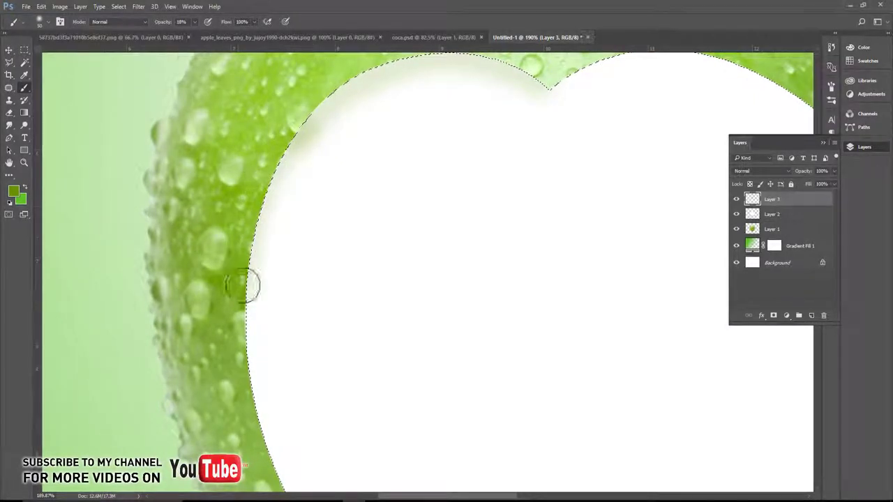
scroll(247, 284, down, 2)
mouse_move(249, 199)
mouse_down()
mouse_move(273, 123)
mouse_move(243, 270)
mouse_move(265, 175)
mouse_move(253, 151)
mouse_up()
mouse_move(246, 204)
mouse_down()
mouse_move(259, 269)
mouse_move(329, 379)
mouse_move(227, 188)
mouse_move(219, 201)
mouse_move(299, 297)
mouse_move(379, 335)
mouse_move(570, 345)
mouse_move(537, 347)
mouse_move(668, 293)
mouse_up()
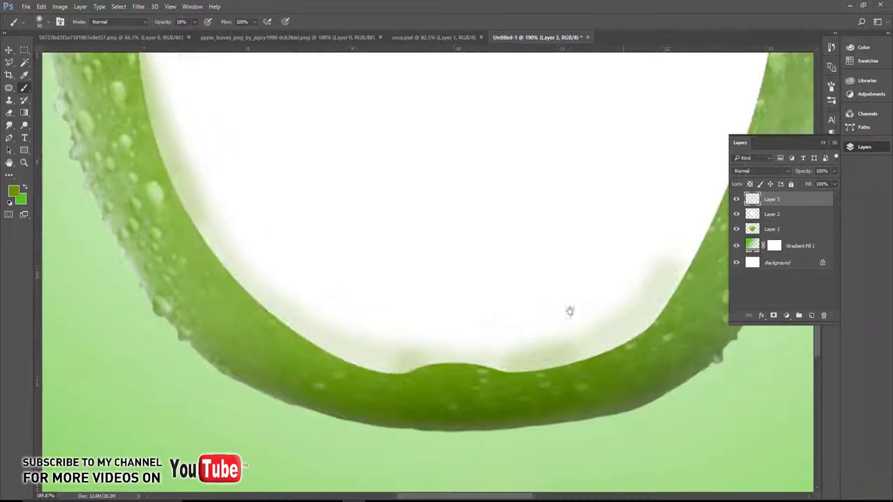
drag(568, 310, 365, 389)
drag(544, 259, 466, 395)
scroll(544, 263, down, 1)
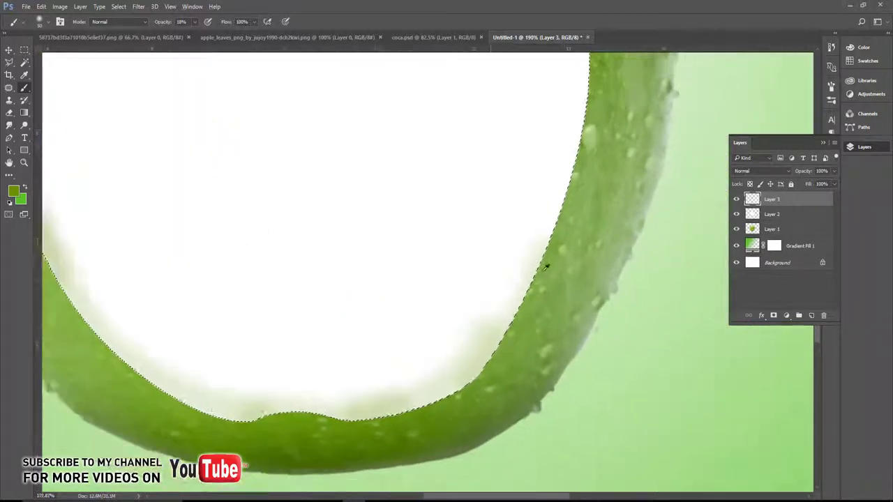
scroll(547, 253, down, 1)
drag(564, 149, 501, 339)
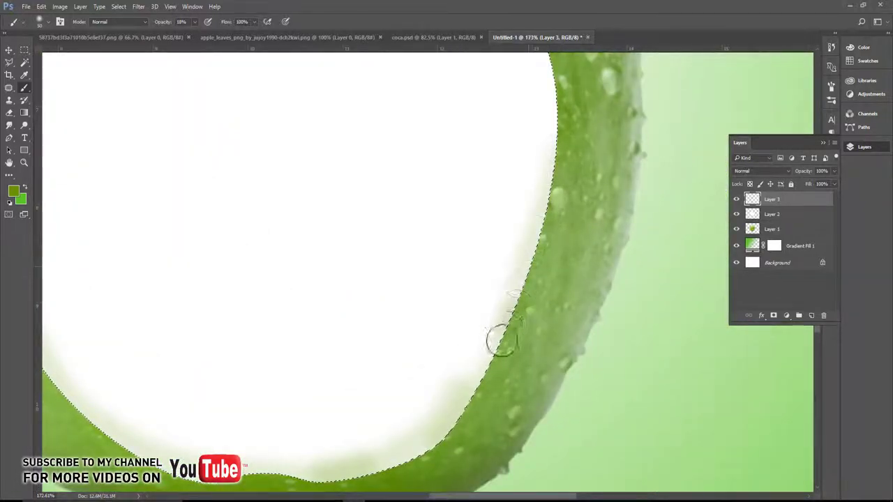
scroll(501, 339, up, 3)
scroll(534, 334, up, 2)
mouse_move(537, 267)
mouse_down()
mouse_move(479, 135)
mouse_move(367, 80)
mouse_move(271, 88)
mouse_move(229, 107)
mouse_move(475, 127)
mouse_move(535, 289)
mouse_move(508, 411)
mouse_up()
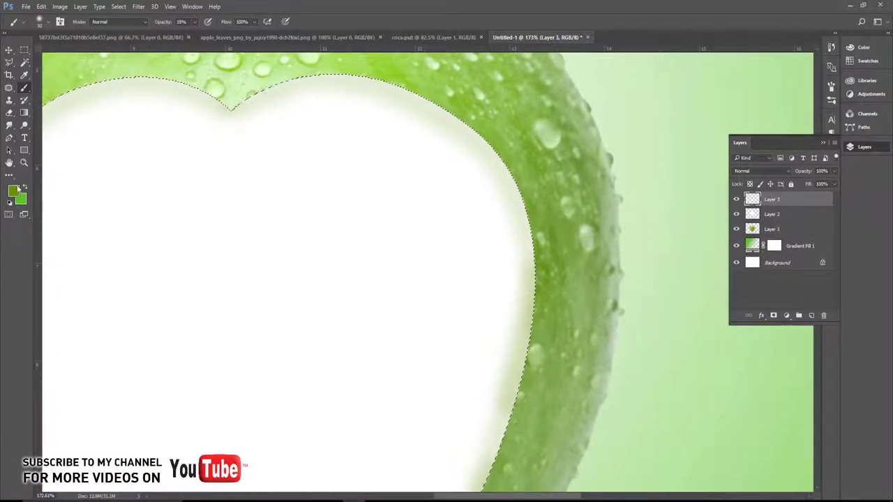
- Set a darker green brush at 30% opacity and deepen the right inner edge
click(13, 191)
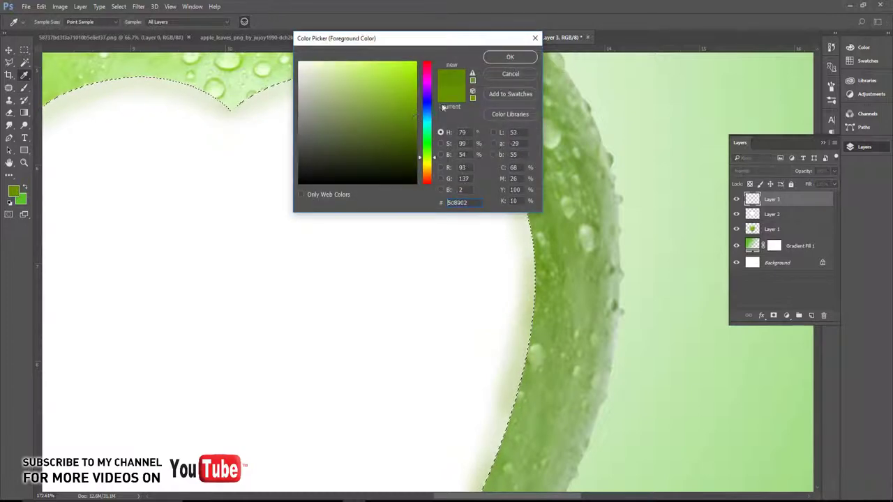
click(510, 56)
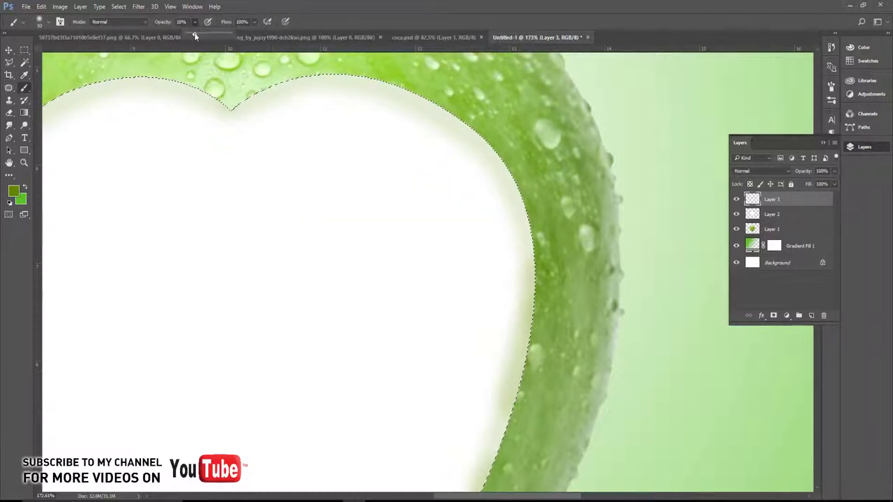
drag(200, 35, 202, 35)
click(482, 127)
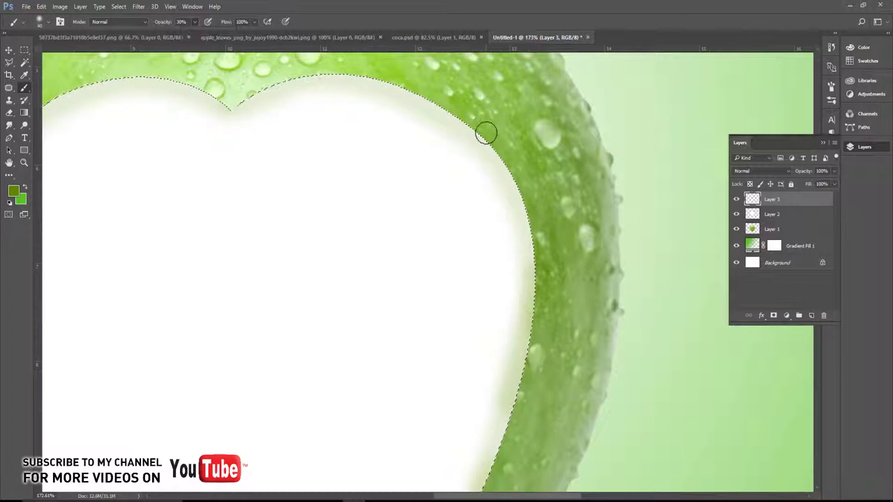
drag(488, 136, 518, 196)
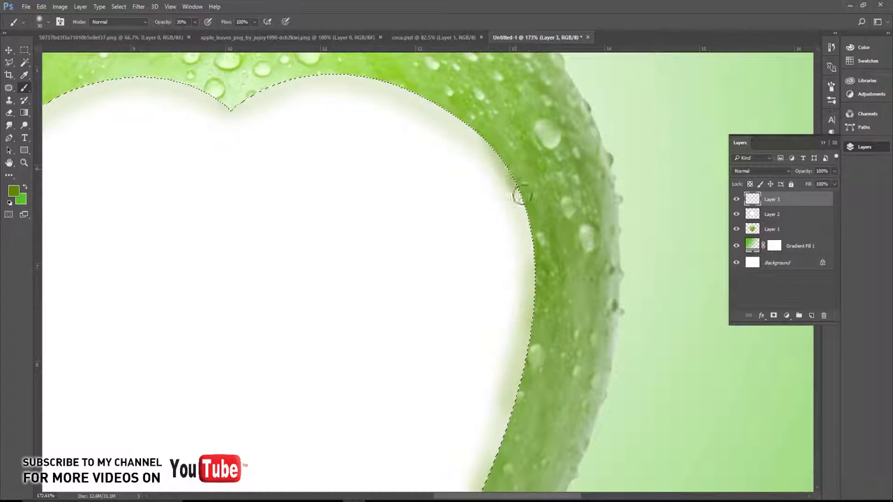
scroll(534, 209, up, 1)
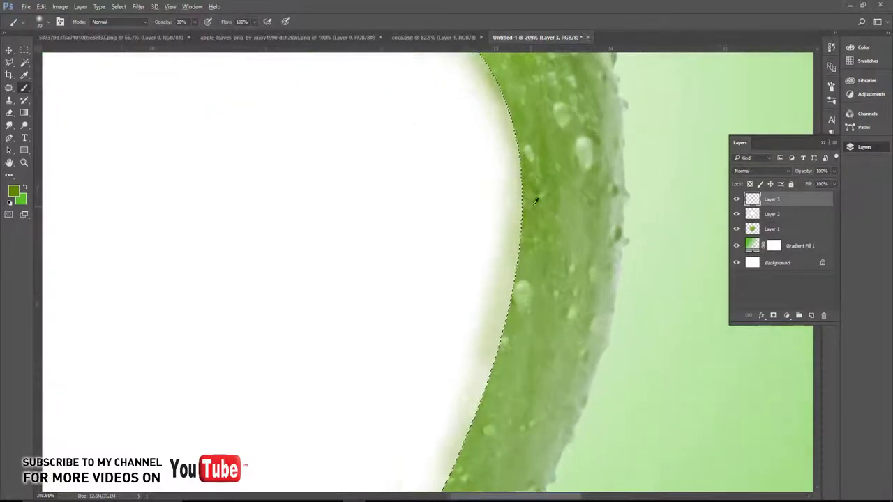
drag(527, 155, 531, 185)
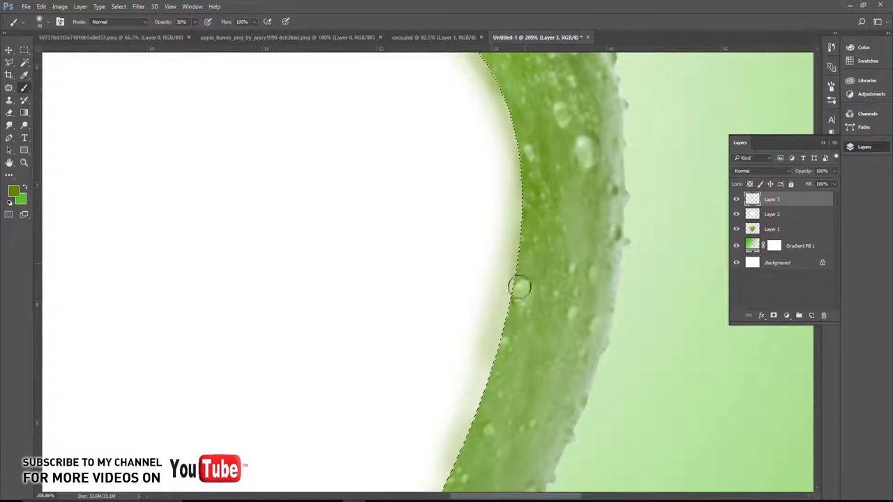
drag(520, 287, 562, 175)
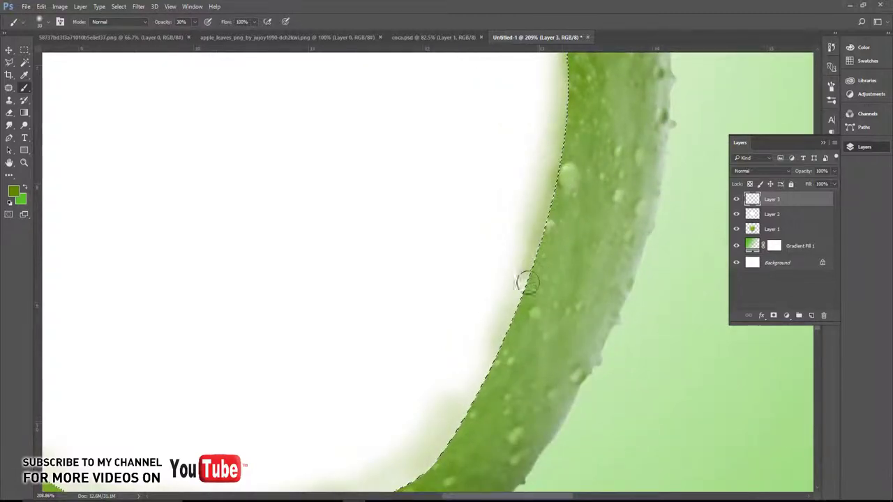
mouse_move(527, 282)
mouse_down()
mouse_move(568, 190)
mouse_move(504, 333)
mouse_move(552, 233)
mouse_move(533, 293)
mouse_move(485, 334)
mouse_up()
- Paint over the white halo along the lower, left, top and top-right edges, then fit the image on screen
drag(429, 351, 292, 354)
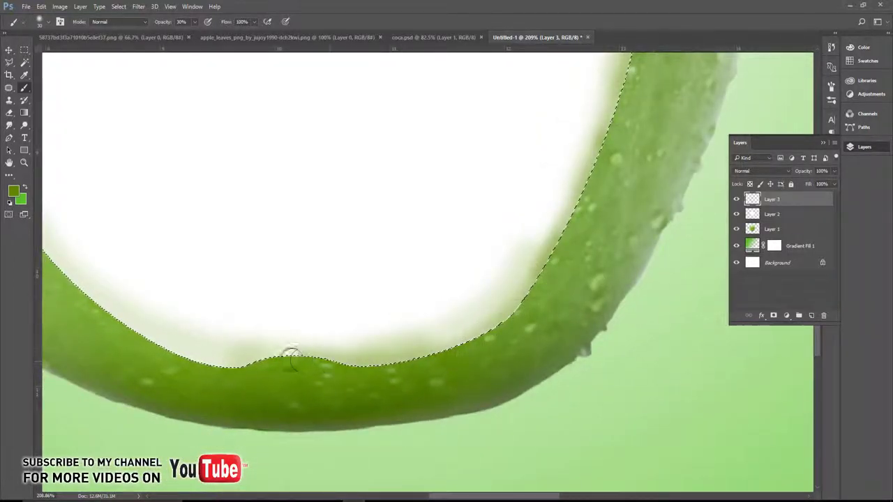
mouse_move(217, 380)
mouse_down()
mouse_move(419, 343)
mouse_move(384, 343)
mouse_move(271, 265)
mouse_move(309, 297)
mouse_move(266, 232)
mouse_move(279, 270)
mouse_up()
mouse_move(312, 314)
mouse_down()
mouse_move(272, 249)
mouse_move(235, 155)
mouse_move(265, 270)
mouse_move(273, 291)
mouse_move(254, 140)
mouse_move(256, 238)
mouse_move(239, 295)
mouse_up()
key(ctrl+d)
key(ctrl+shift+d)
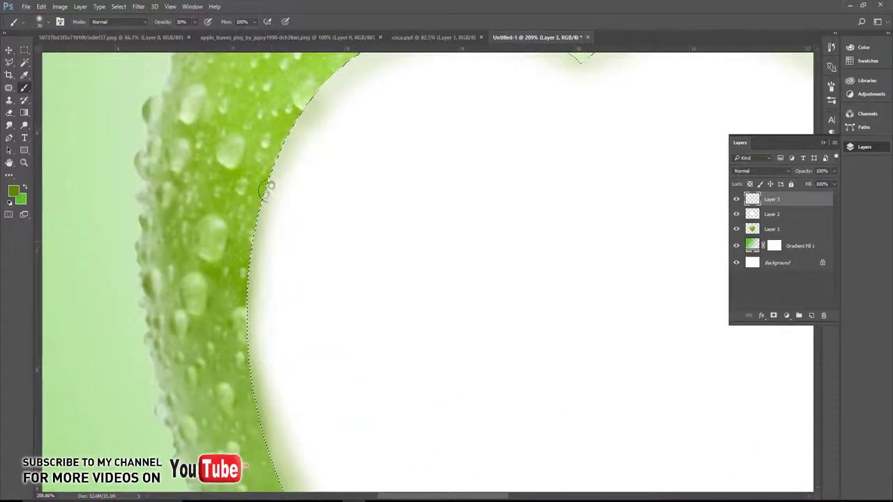
mouse_move(268, 187)
mouse_down()
mouse_move(199, 293)
mouse_move(257, 181)
mouse_move(316, 138)
mouse_move(399, 118)
mouse_move(526, 142)
mouse_move(524, 149)
mouse_move(475, 128)
mouse_move(347, 120)
mouse_move(275, 163)
mouse_move(209, 233)
mouse_up()
scroll(315, 226, up, 3)
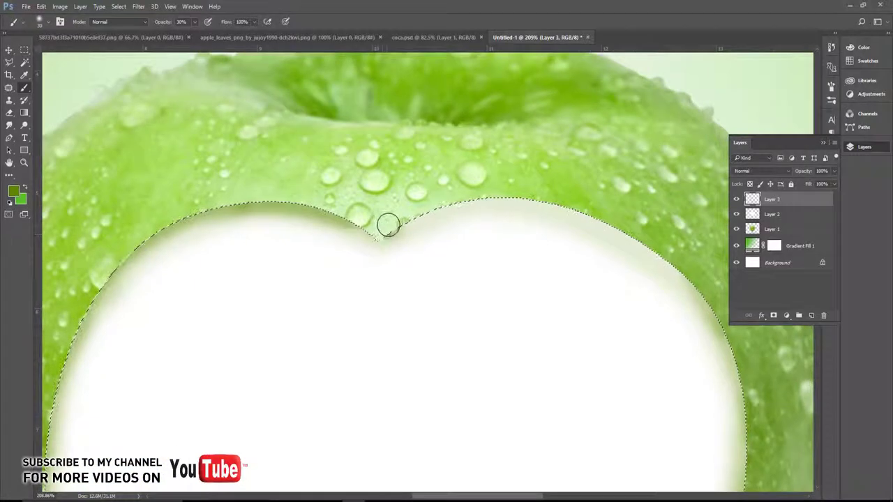
mouse_move(388, 224)
mouse_down()
mouse_move(467, 189)
mouse_move(544, 186)
mouse_move(639, 225)
mouse_move(684, 263)
mouse_move(627, 226)
mouse_move(562, 205)
mouse_move(475, 200)
mouse_move(391, 223)
mouse_move(377, 239)
mouse_up()
key(ctrl+0)
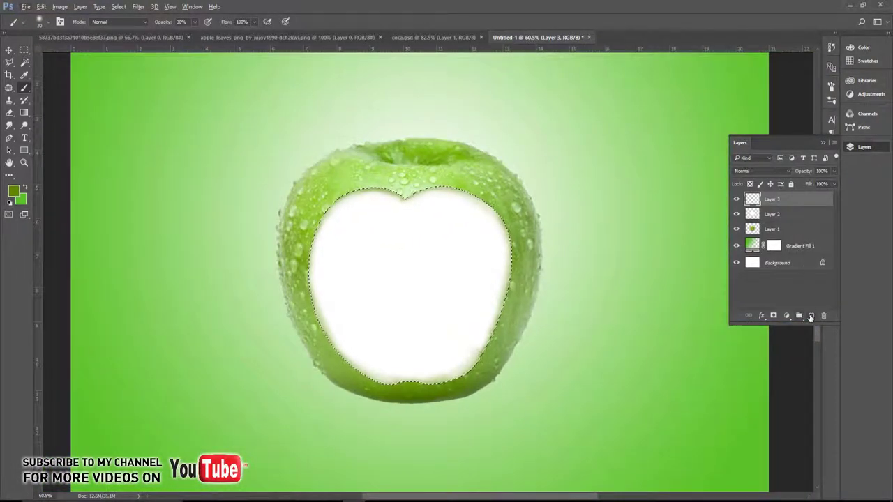
- On a new layer, brush soft 15% darker-green shading along the white centre's left, top, right and bottom edges
click(811, 317)
click(13, 191)
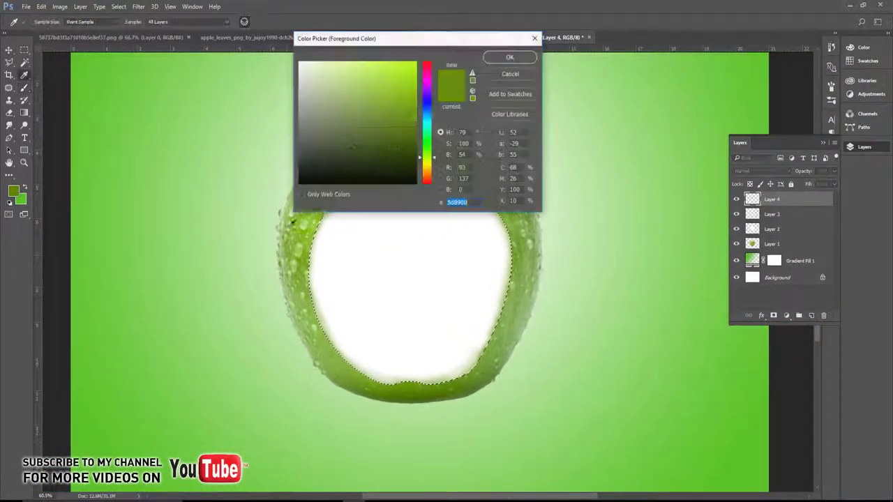
click(508, 58)
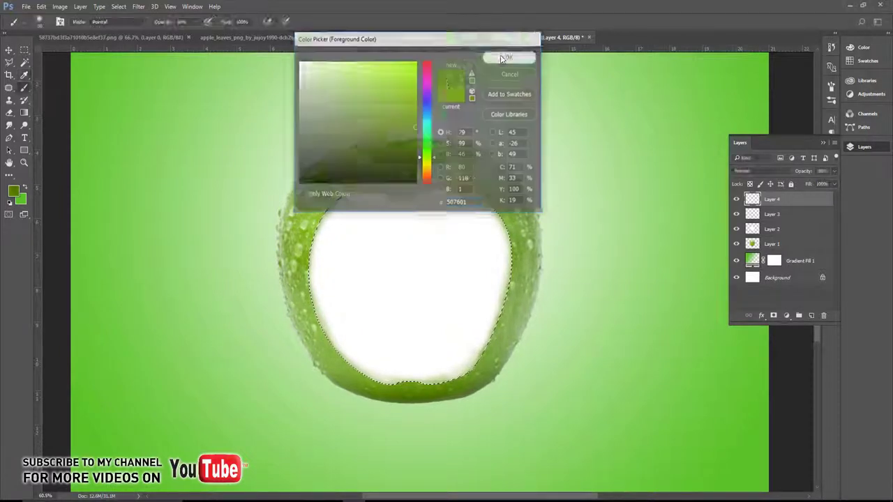
key(b)
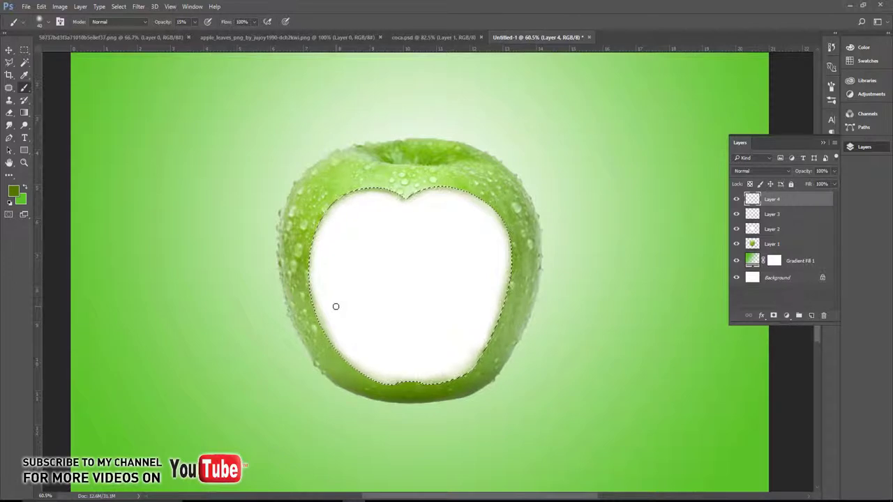
scroll(342, 300, up, 2)
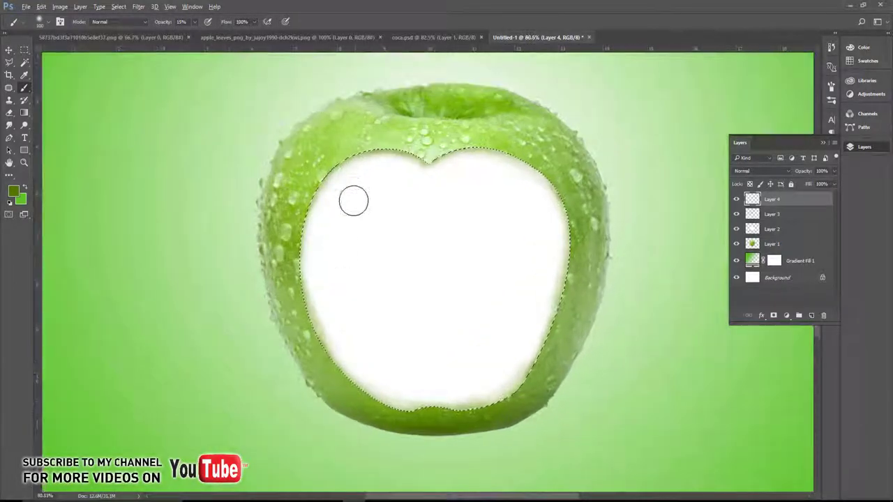
mouse_move(368, 157)
mouse_down()
mouse_move(319, 263)
mouse_move(334, 194)
mouse_move(384, 372)
mouse_move(399, 388)
mouse_up()
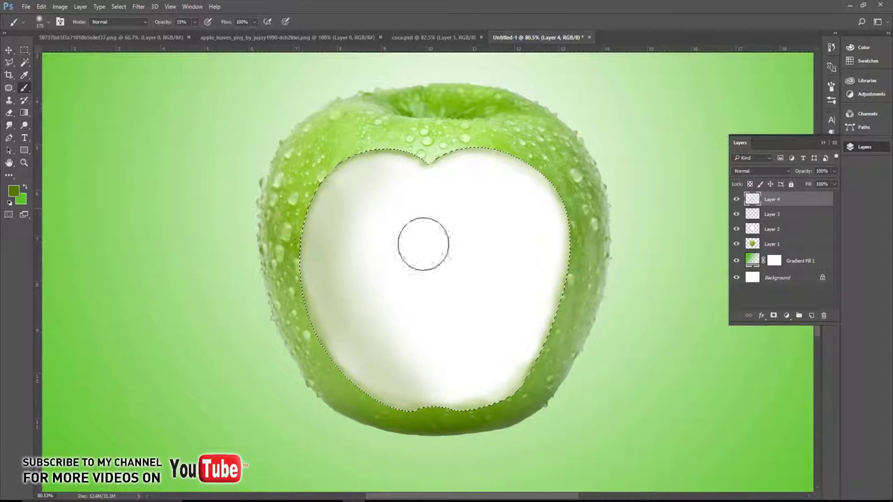
mouse_move(451, 155)
mouse_down()
mouse_move(548, 190)
mouse_move(544, 291)
mouse_move(459, 391)
mouse_move(541, 196)
mouse_move(456, 386)
mouse_move(478, 305)
mouse_move(551, 225)
mouse_move(497, 166)
mouse_move(402, 151)
mouse_up()
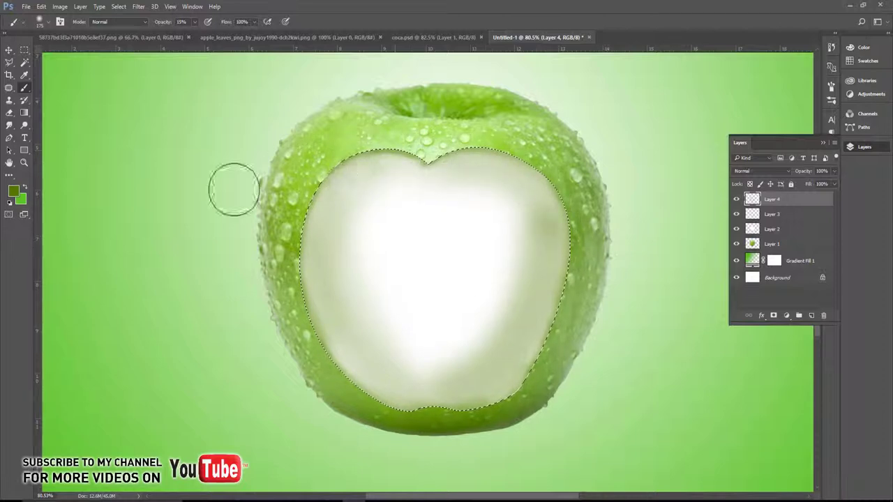
mouse_move(335, 189)
mouse_down()
mouse_move(342, 390)
mouse_move(351, 355)
mouse_move(494, 358)
mouse_up()
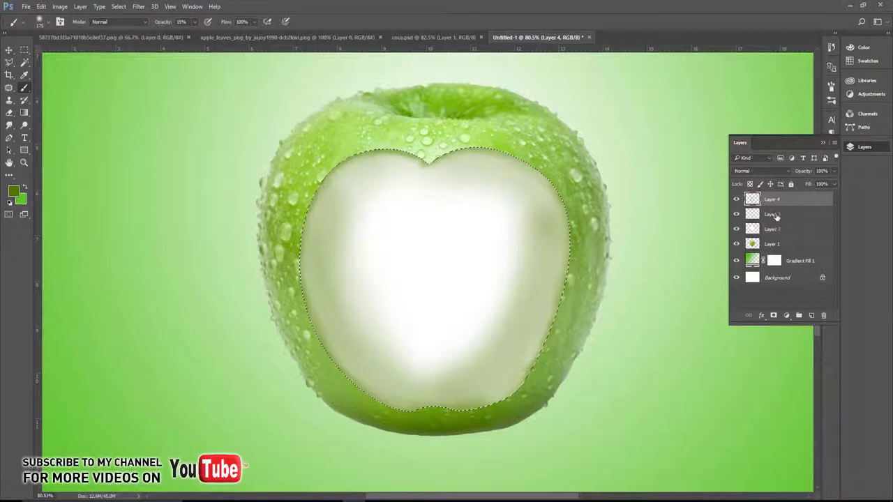
- Deselect and apply about 12.58% Uniform Add Noise to the Layer 4 shading
key(v)
key(ctrl+d)
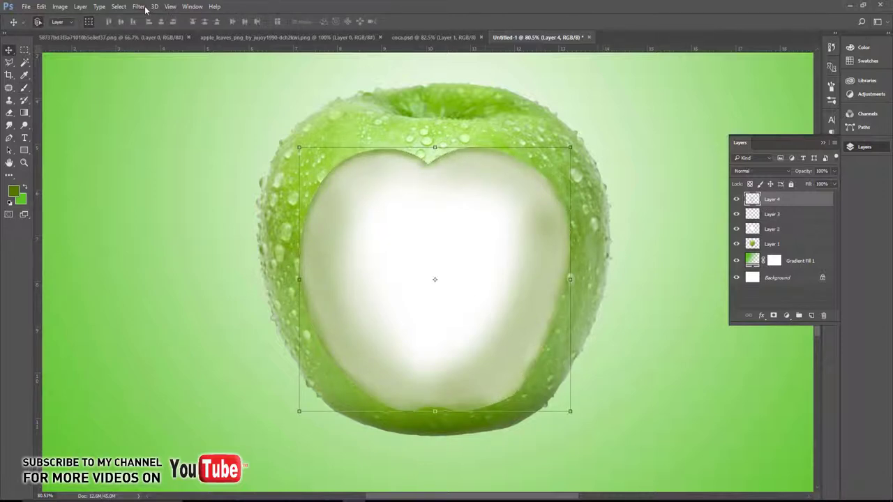
click(143, 7)
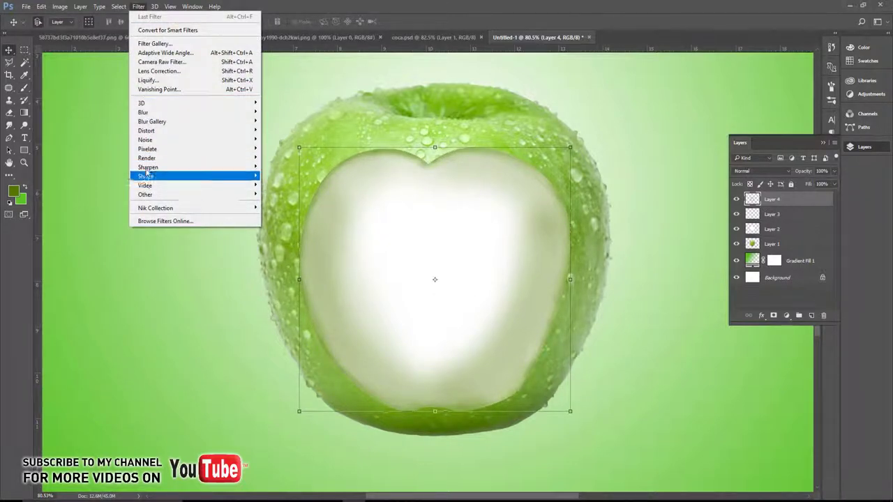
click(286, 137)
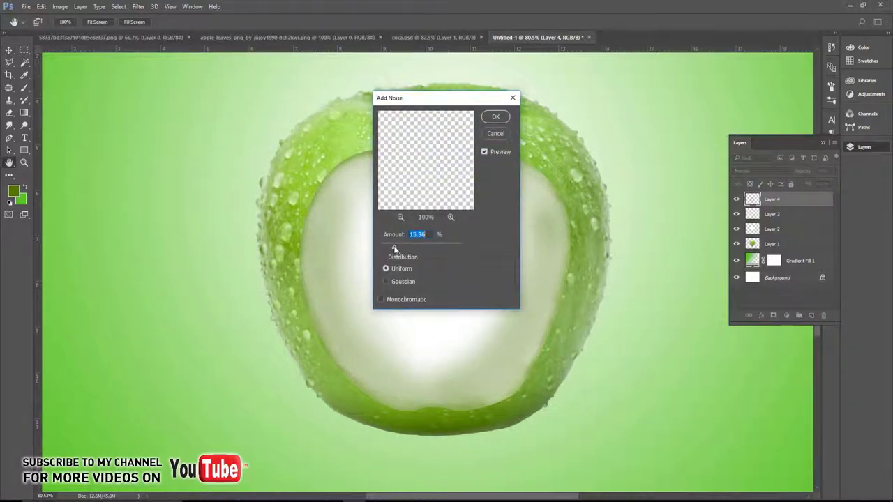
click(494, 117)
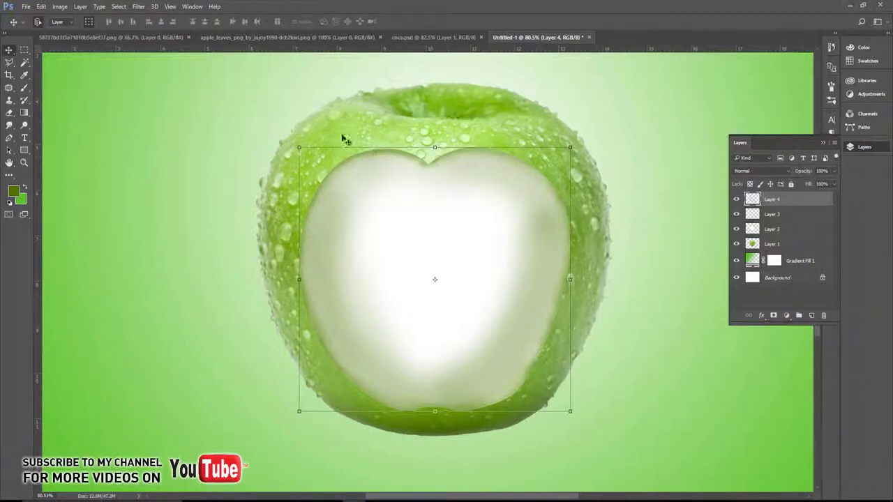
drag(770, 199, 768, 211)
click(255, 126)
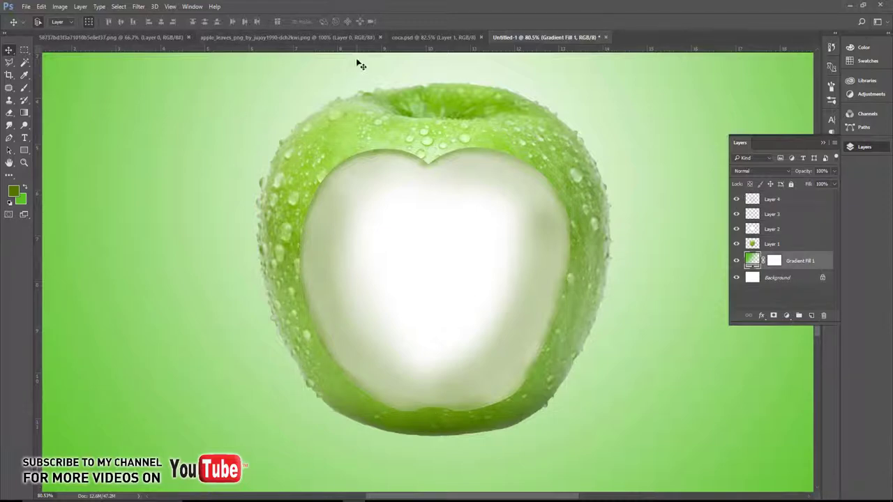
- Add a new Layer 5 and place it directly beneath the apple layer
scroll(333, 189, down, 3)
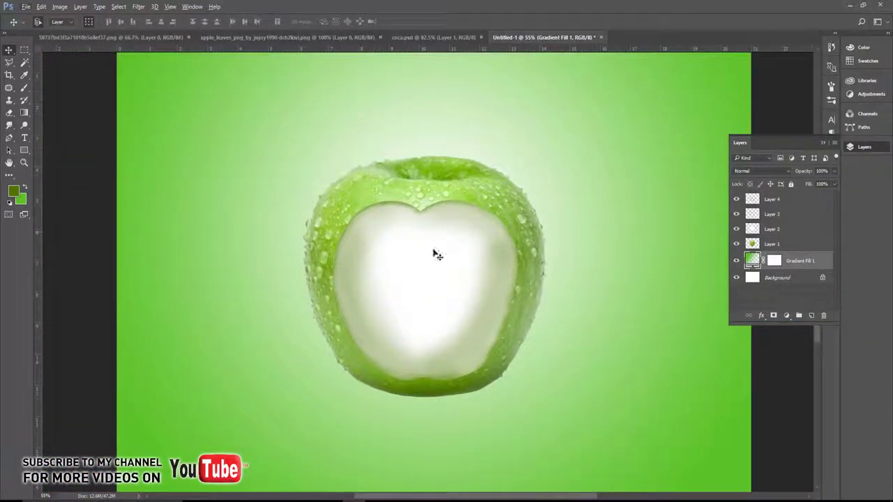
click(494, 208)
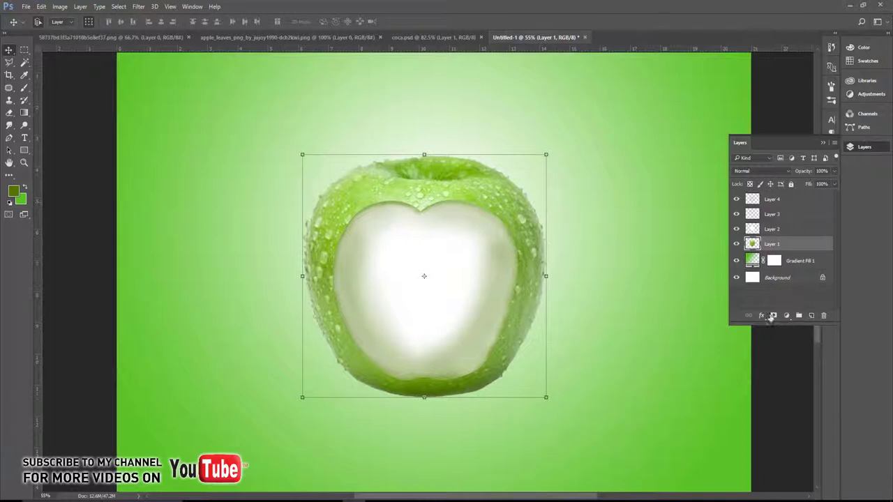
click(812, 316)
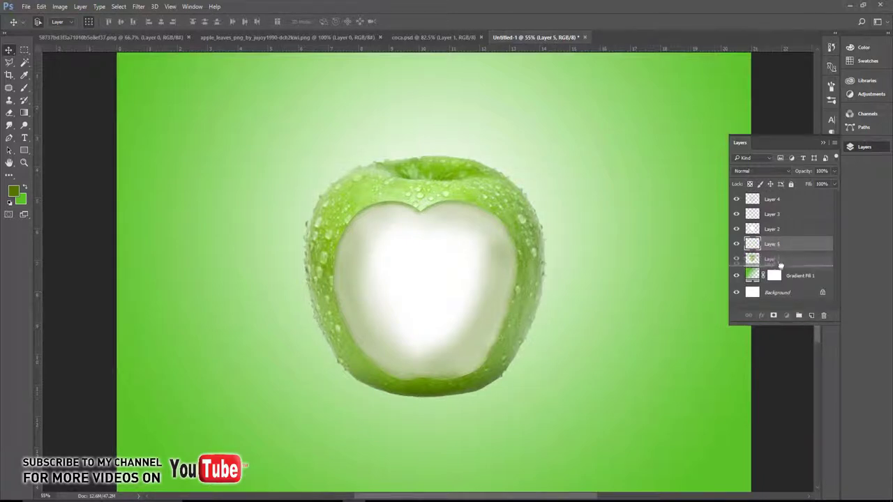
drag(780, 248, 774, 266)
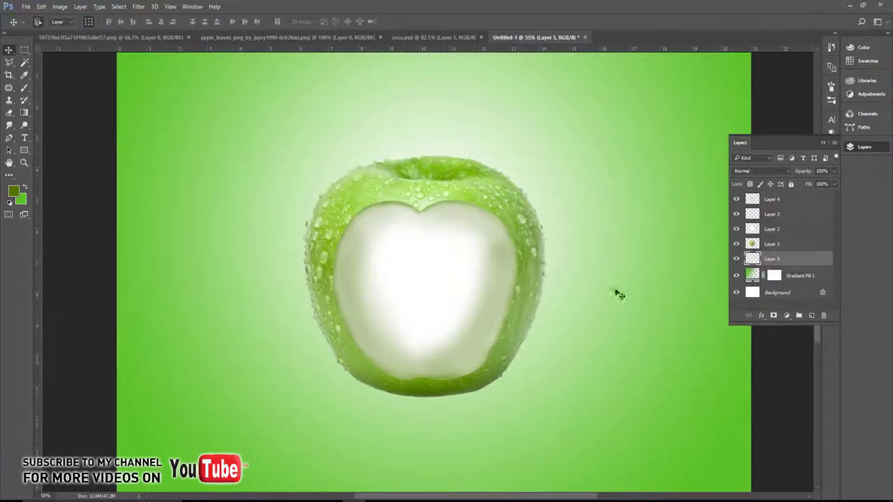
- Set up the Brush tool with black foreground colour at 100% opacity
click(24, 90)
click(18, 196)
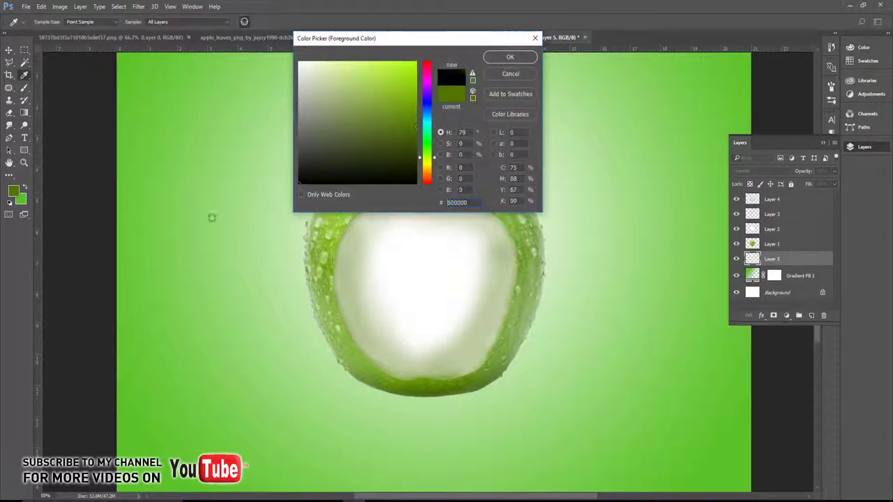
click(510, 56)
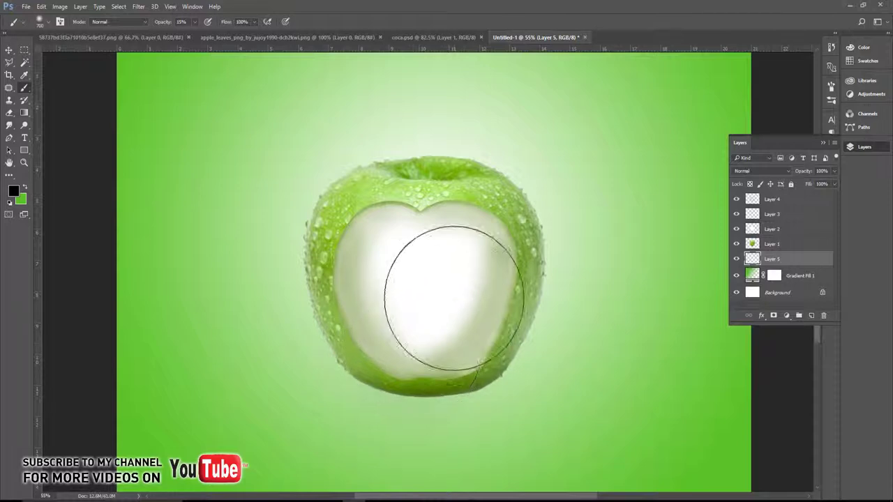
key(v)
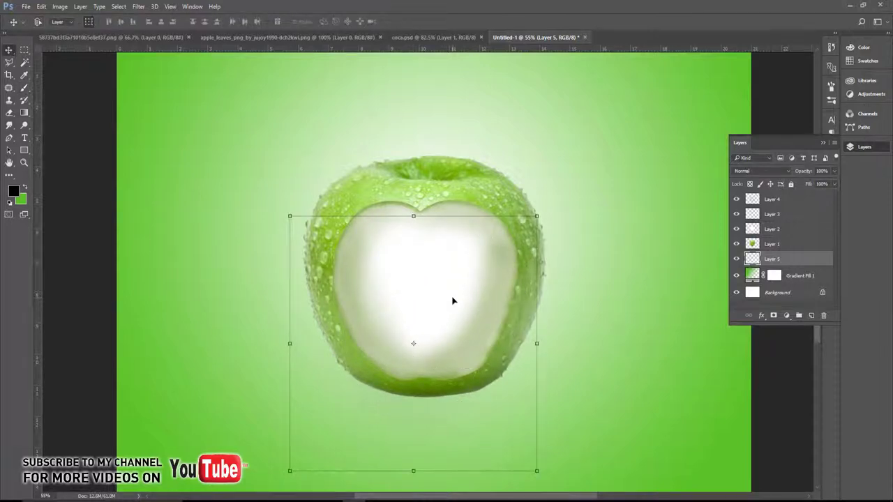
key(ctrl+shift+bracketright)
key(ctrl+z)
key(b)
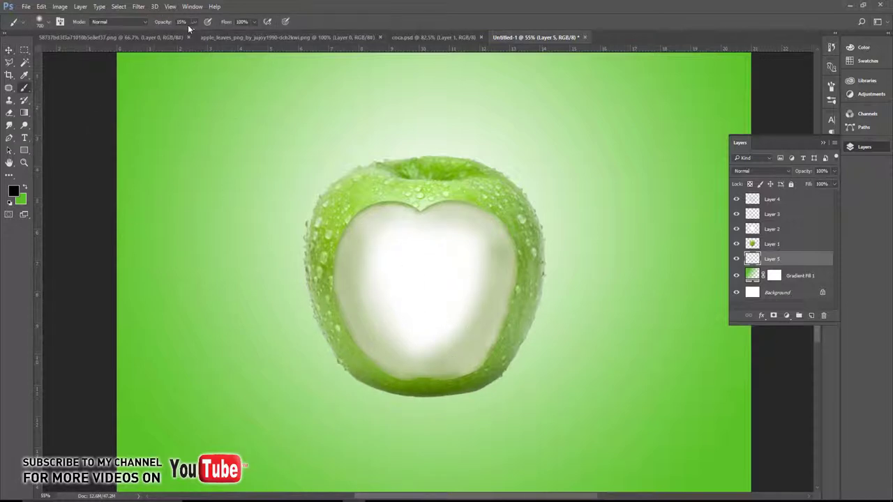
drag(196, 33, 298, 40)
- Paint a black shadow under the apple and squash it into a thin, wide band
drag(461, 349, 391, 341)
key(v)
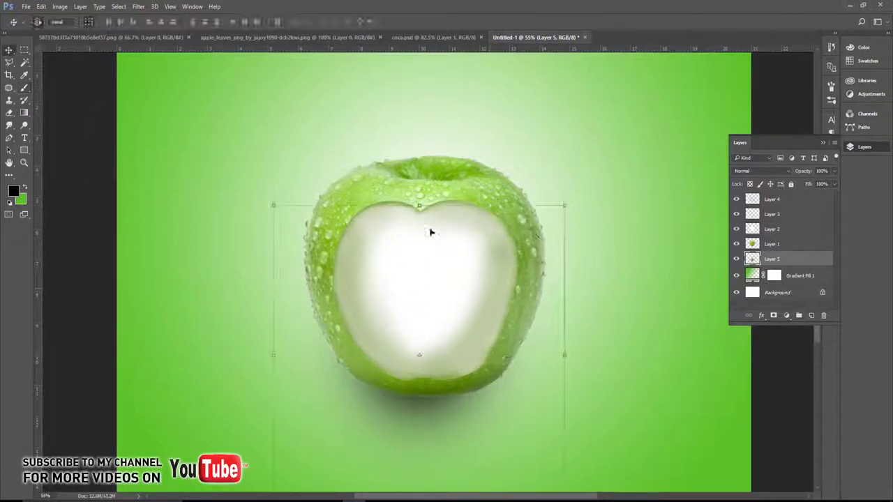
mouse_move(419, 205)
mouse_down()
mouse_move(405, 342)
mouse_move(417, 406)
mouse_up()
scroll(433, 376, down, 2)
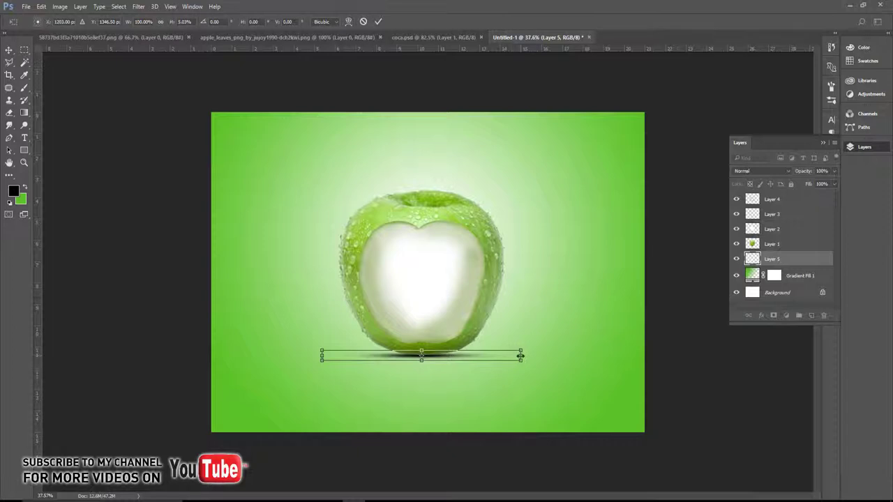
drag(520, 356, 538, 357)
drag(421, 359, 422, 364)
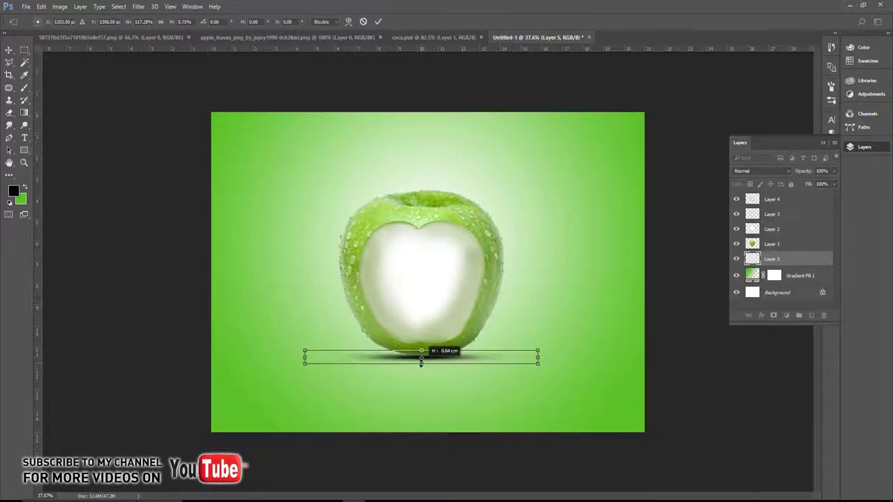
scroll(428, 363, up, 2)
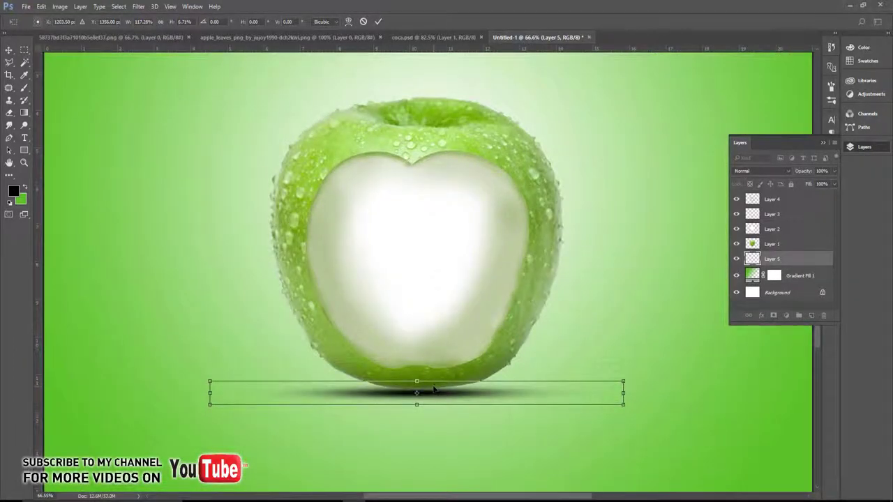
key(Return)
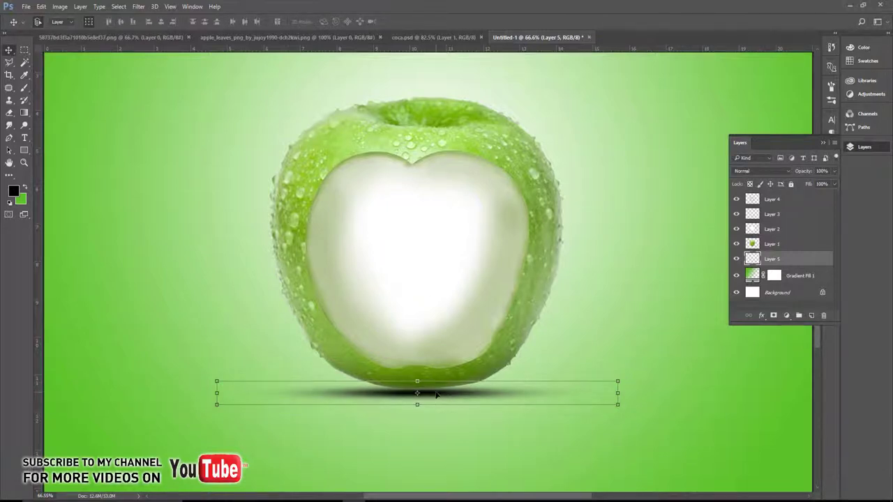
- Nudge the shadow band up so it sits just under the apple's base
drag(437, 394, 434, 391)
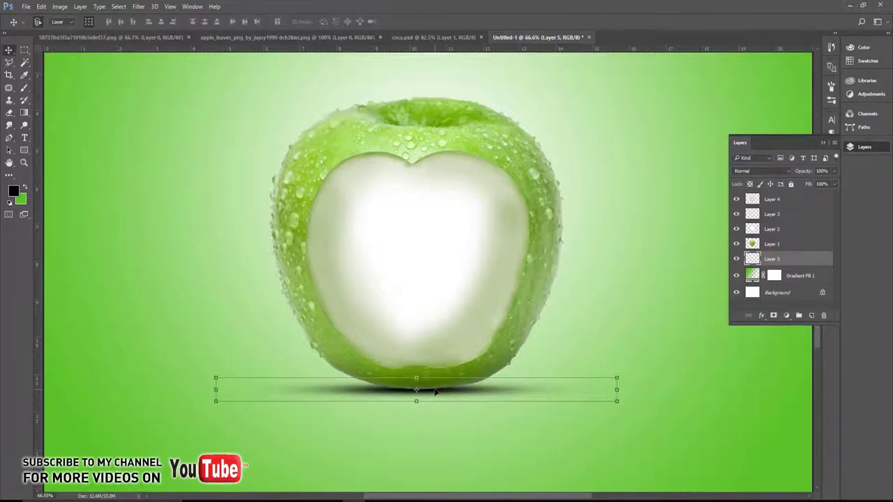
key(Up)
key(Up)
key(Up)
drag(419, 400, 417, 401)
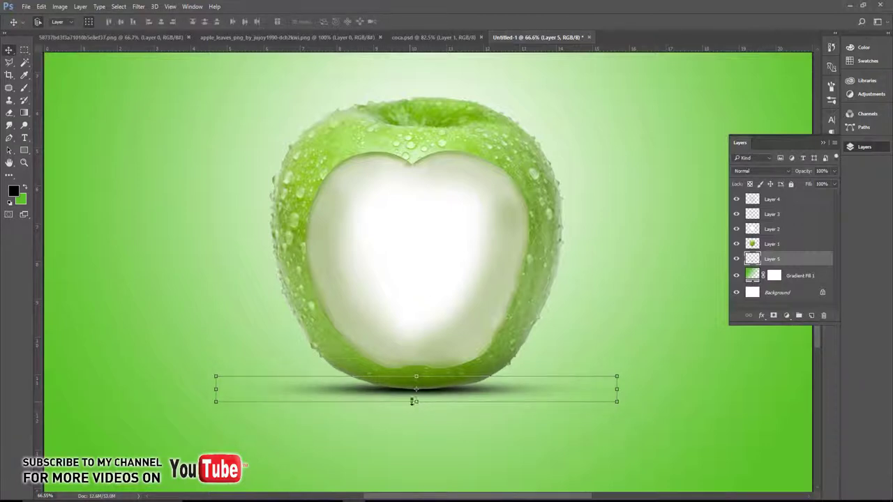
key(Up)
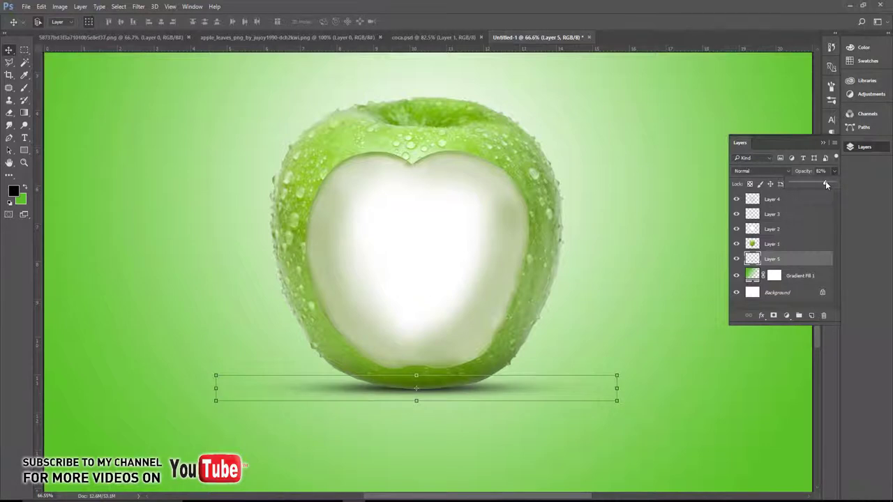
click(669, 202)
key(ctrl+0)
scroll(557, 229, down, 2)
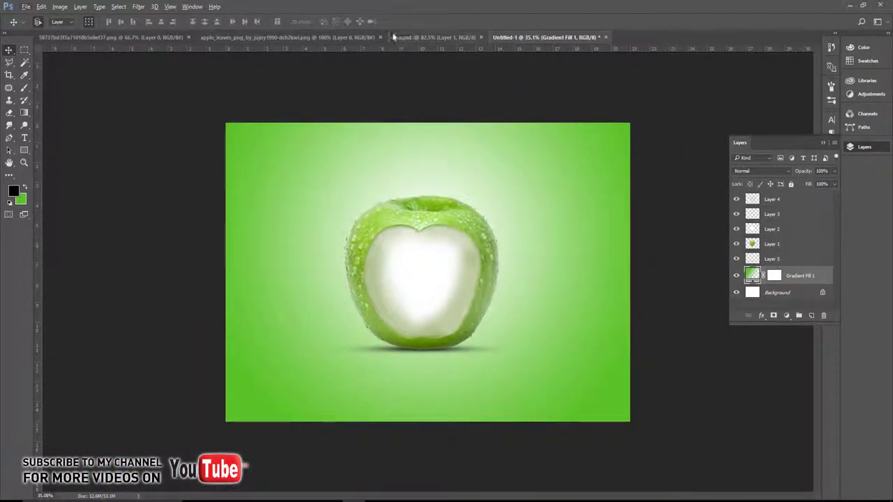
- Bring the can layer from coca.psd into the apple document, in front of everything
click(433, 37)
drag(423, 220, 417, 241)
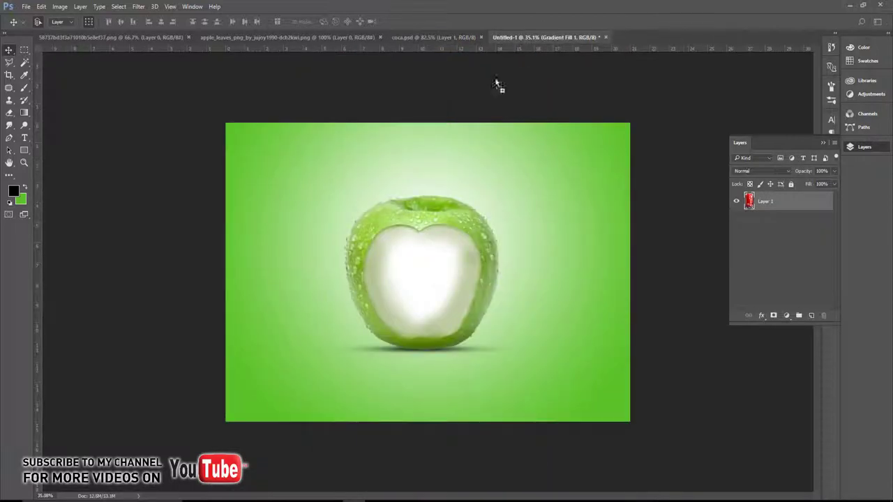
key(ctrl+shift+bracketright)
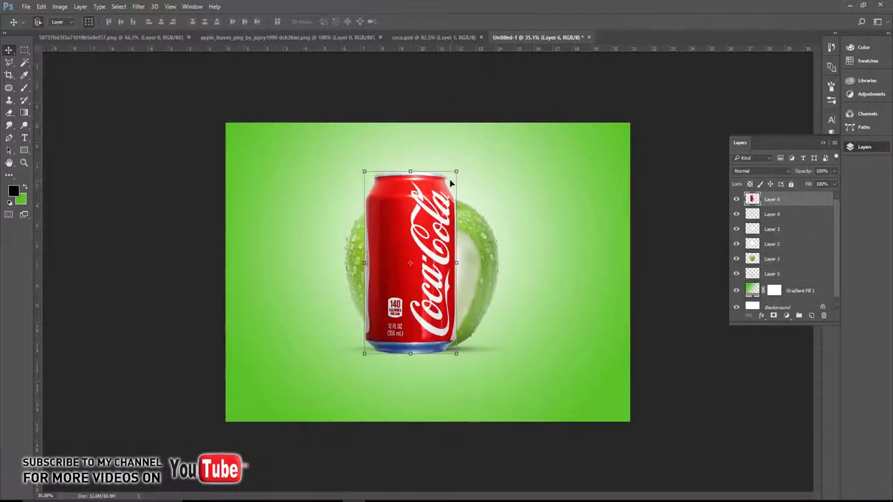
- Scale and centre the Coca-Cola can inside the apple's white hollow
drag(451, 178, 429, 203)
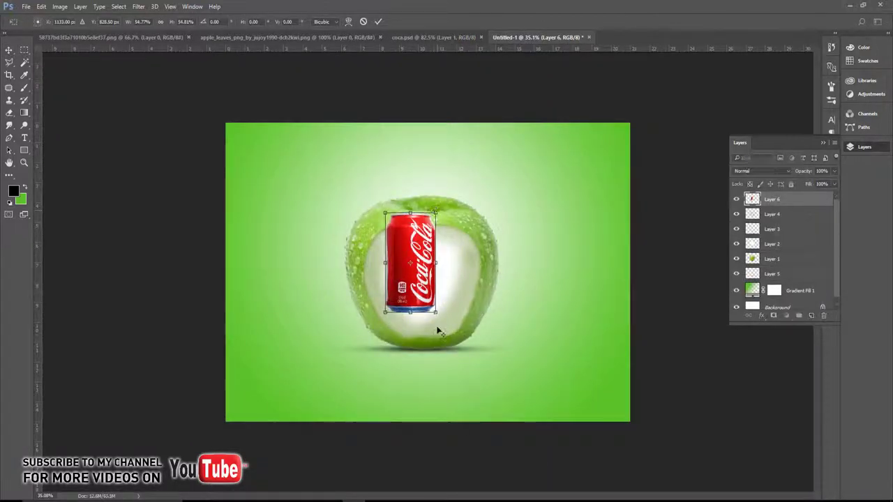
scroll(425, 272, up, 3)
scroll(428, 310, up, 2)
mouse_move(421, 297)
mouse_down()
mouse_move(456, 328)
mouse_move(445, 345)
mouse_up()
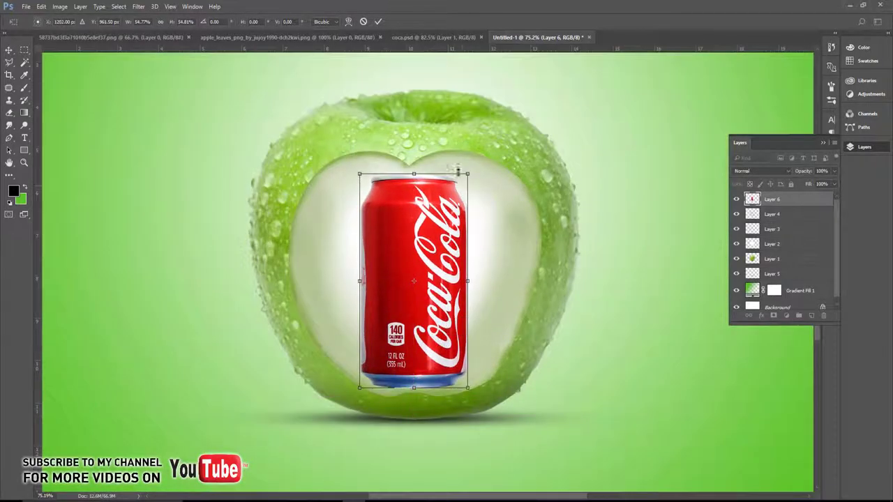
drag(467, 173, 486, 137)
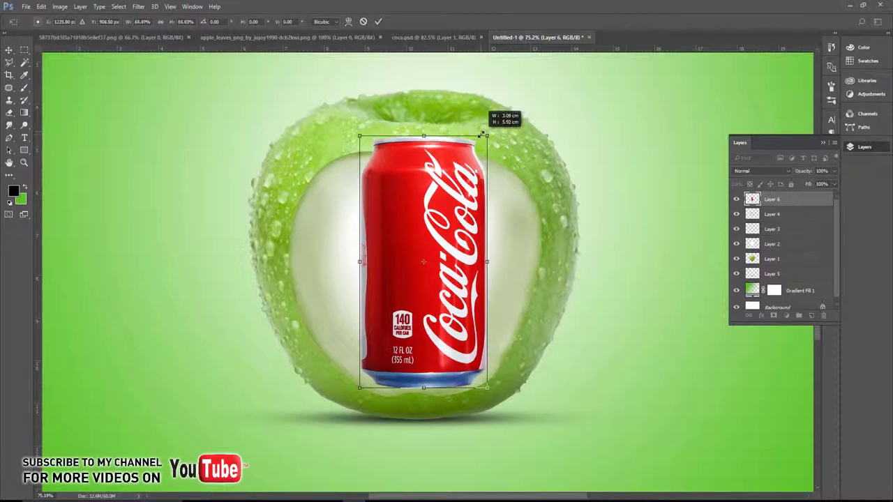
drag(358, 133, 354, 129)
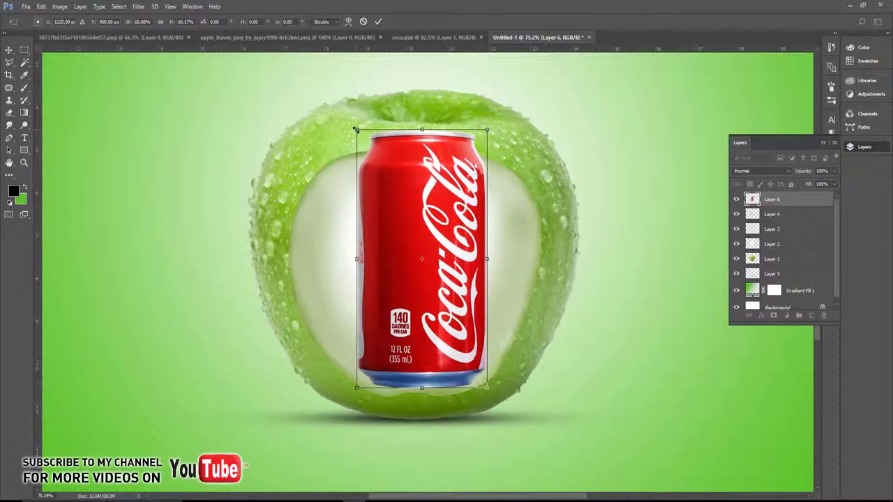
key(Return)
scroll(419, 183, down, 1)
scroll(418, 183, up, 1)
scroll(417, 189, up, 1)
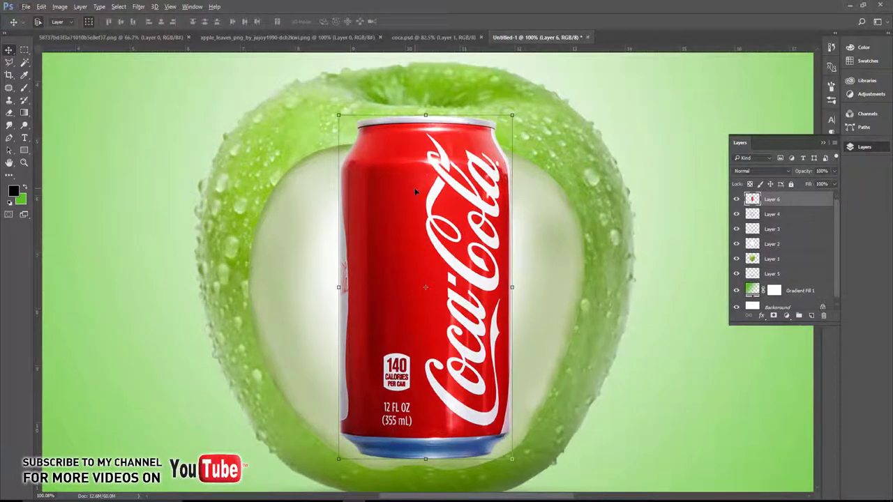
scroll(417, 190, down, 1)
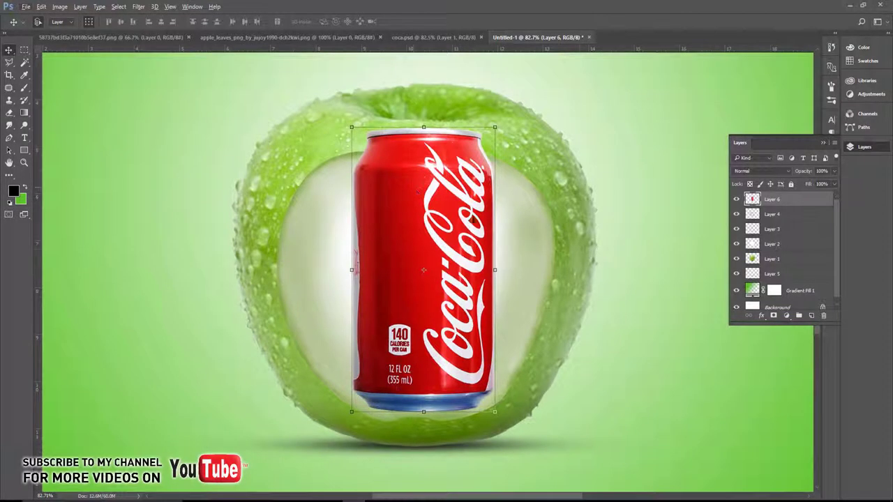
- Add a new layer beneath the can and set the foreground to a dark apple green
click(811, 317)
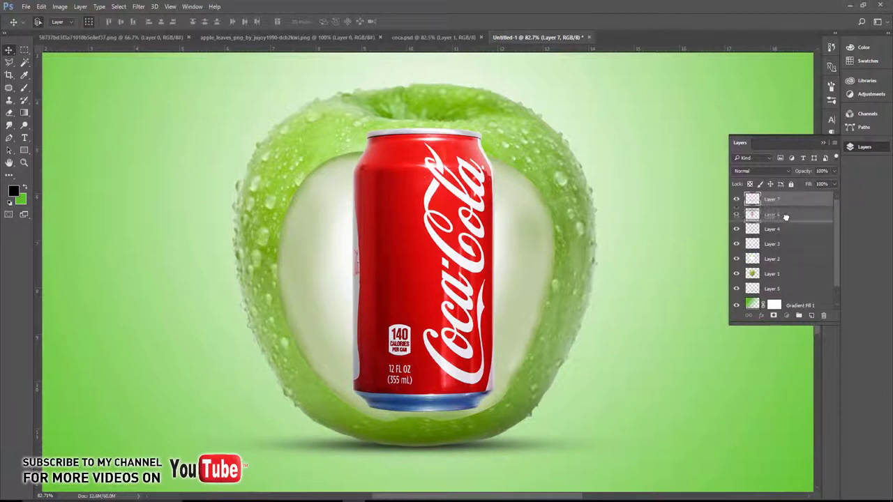
drag(785, 203, 785, 216)
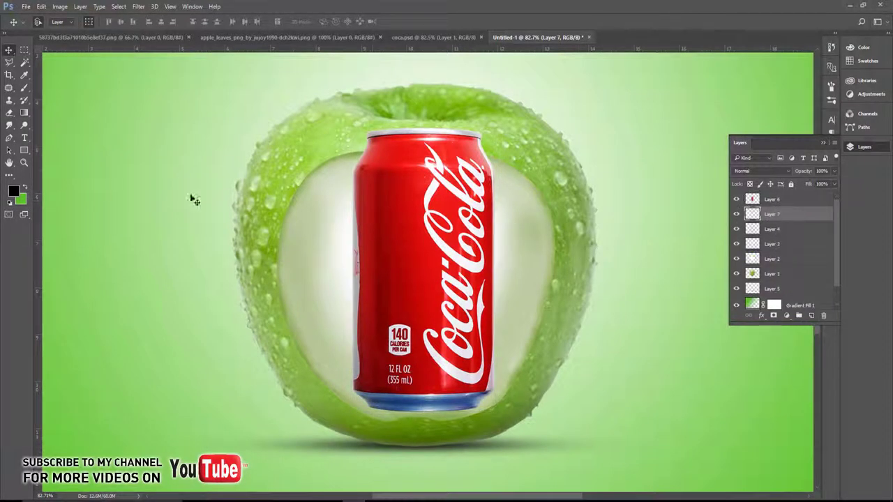
click(12, 189)
click(268, 241)
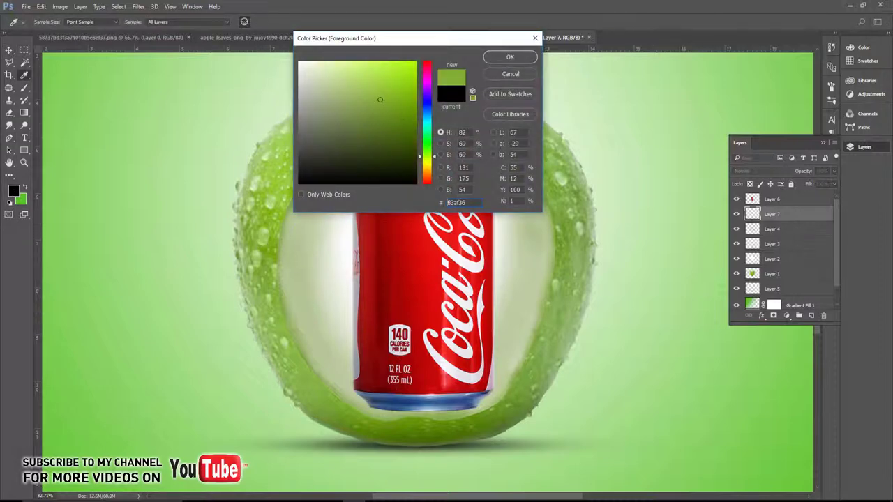
drag(380, 99, 408, 130)
click(483, 60)
- Paint dark green shading along the can's left, upper-right and right edges with a smaller brush
key(b)
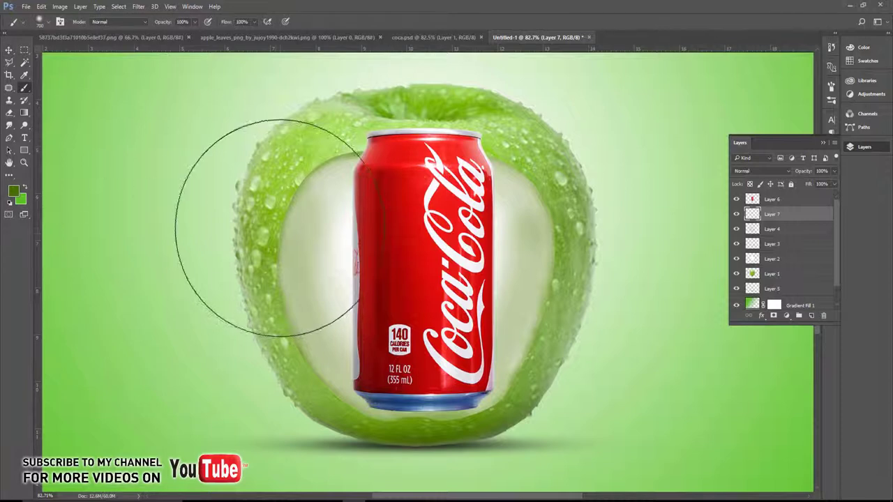
key(bracketleft)
key(bracketleft)
key(bracketleft)
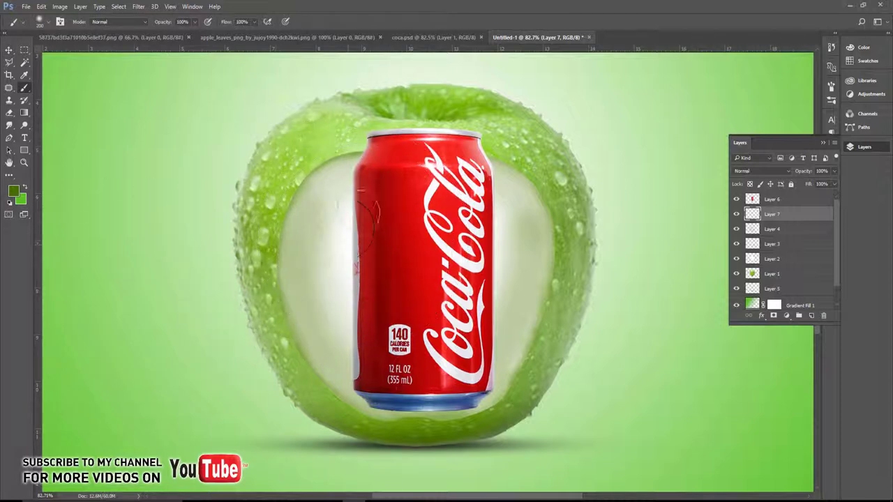
drag(363, 176, 370, 372)
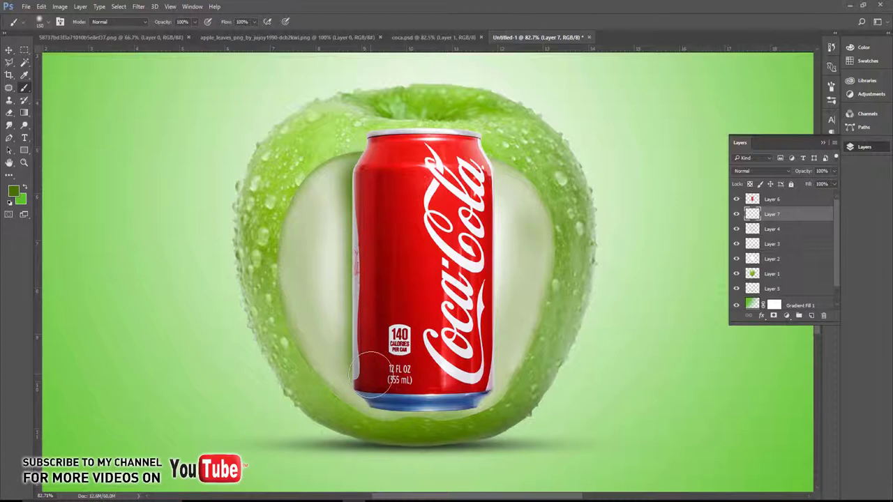
mouse_move(477, 188)
mouse_down()
mouse_move(466, 170)
mouse_move(487, 204)
mouse_up()
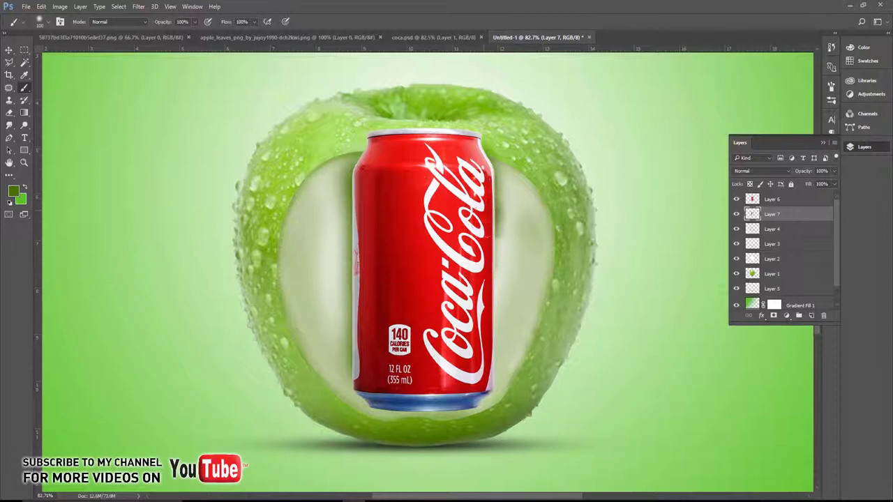
drag(482, 247, 480, 307)
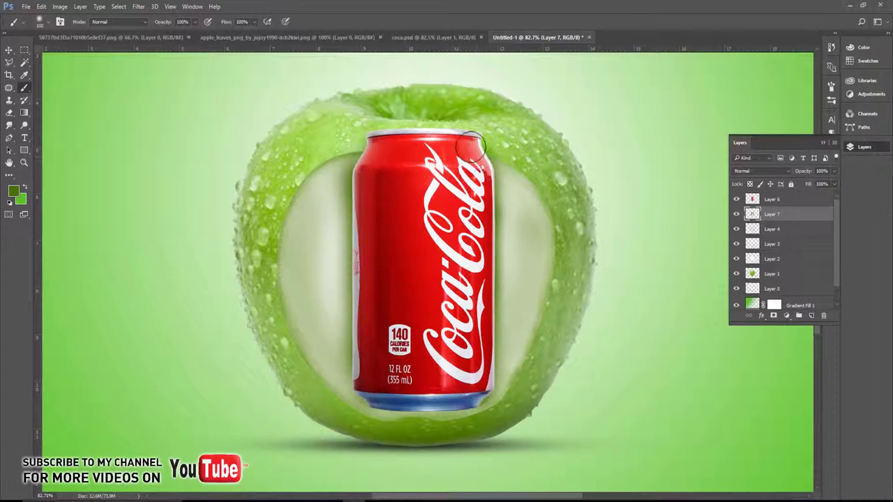
click(9, 51)
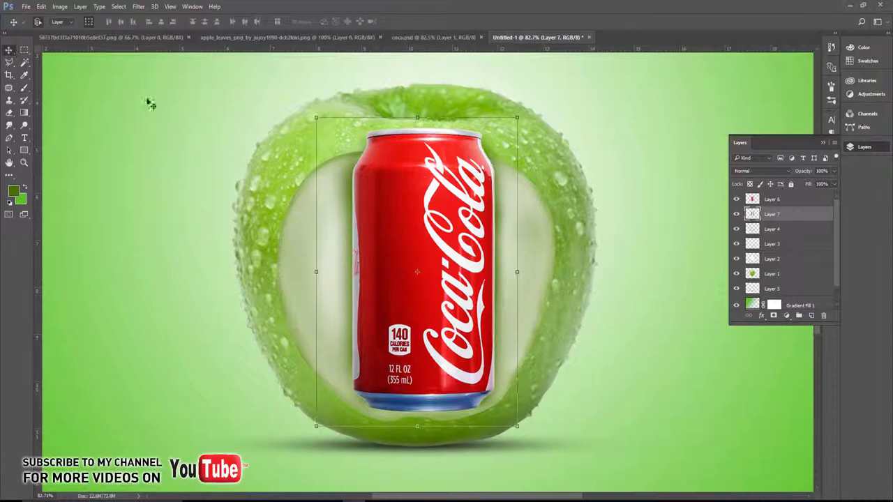
click(25, 89)
- Add another new layer and set up a size 250 black brush
click(811, 315)
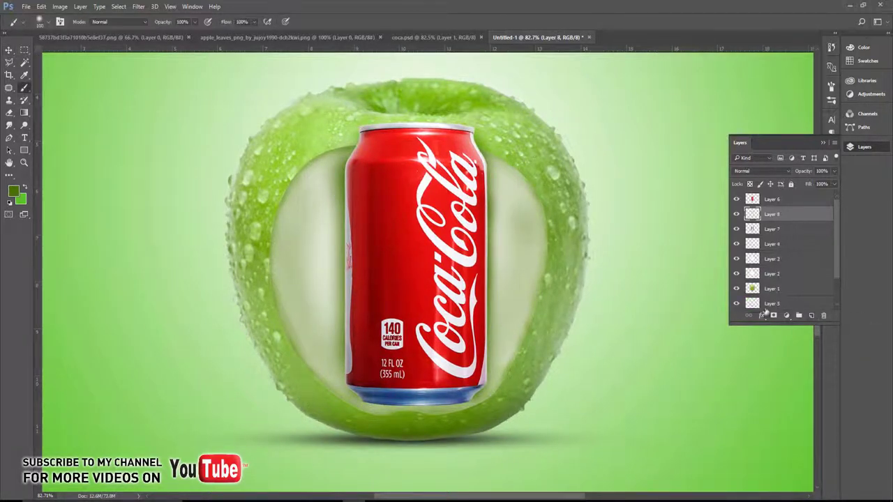
key(bracketright)
key(bracketright)
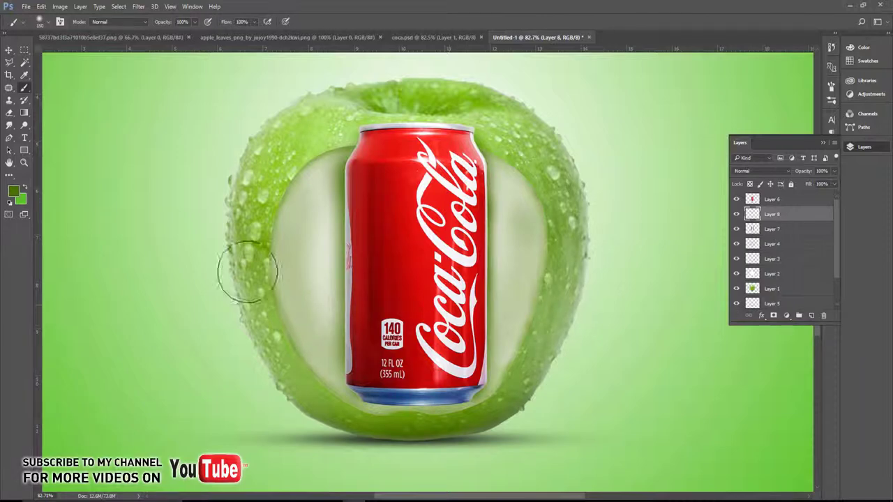
key(bracketright)
key(bracketright)
click(12, 190)
click(311, 177)
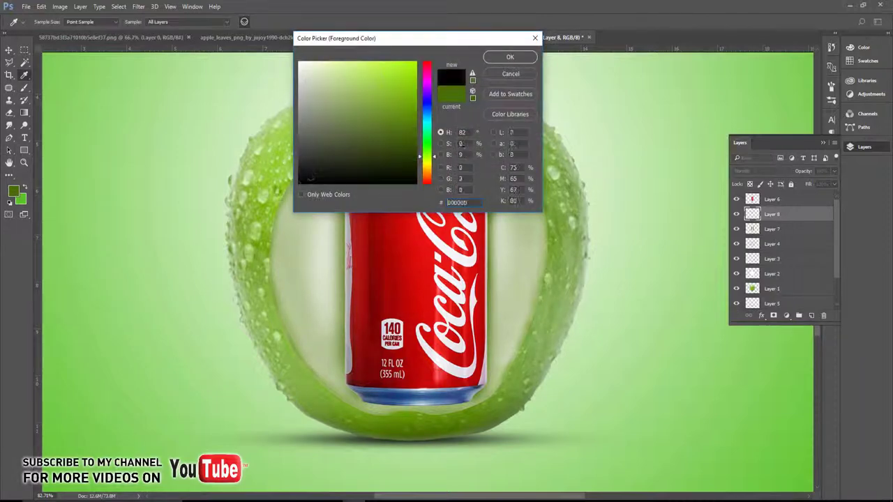
click(510, 57)
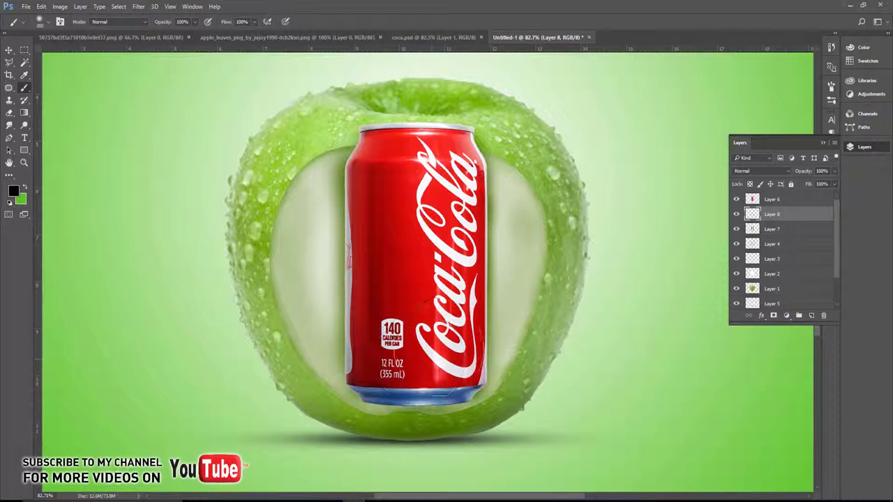
- Move the black stroke above the can and squash it into a wide, thin strip at the can's base
key(v)
key(ctrl+bracketright)
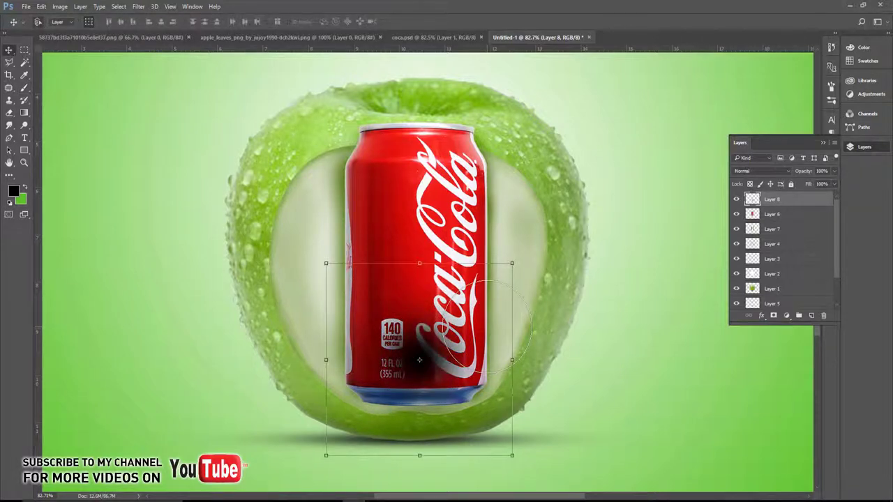
key(ctrl+t)
drag(419, 263, 420, 358)
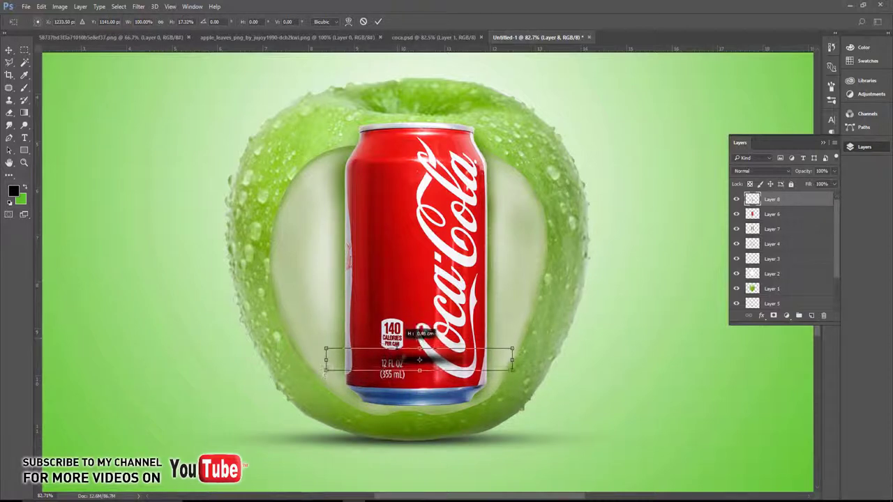
drag(403, 358, 407, 411)
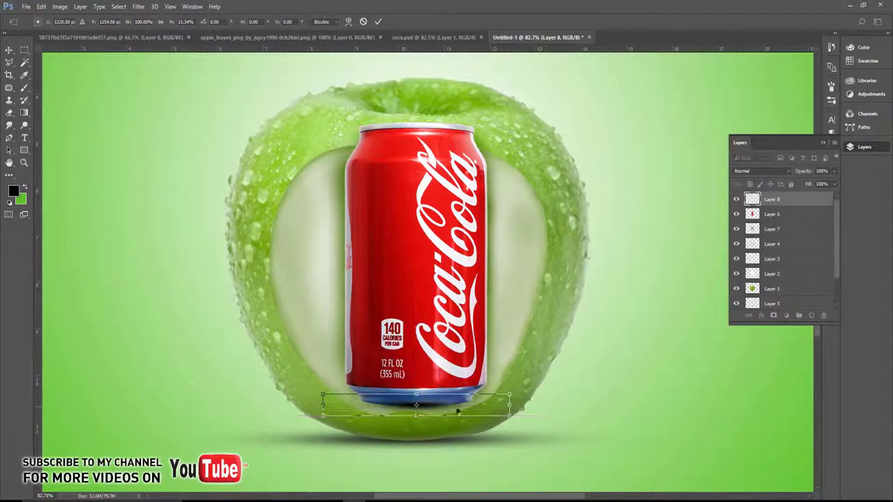
drag(510, 406, 547, 408)
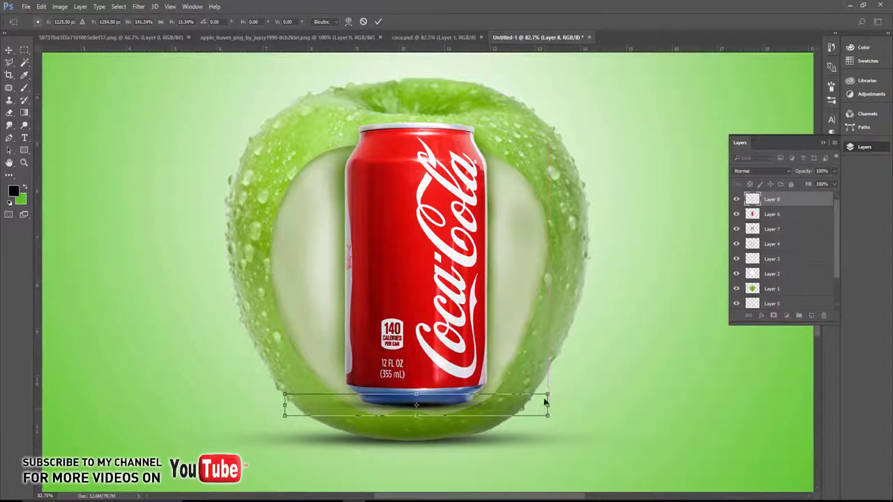
key(Return)
- Scale the can and its shading layer down together to about 95%
ctrl+click(767, 215)
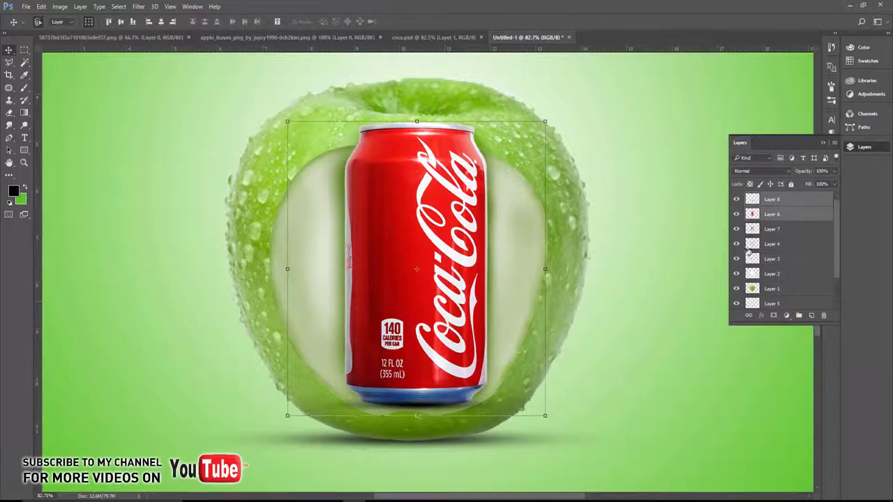
shift+click(773, 228)
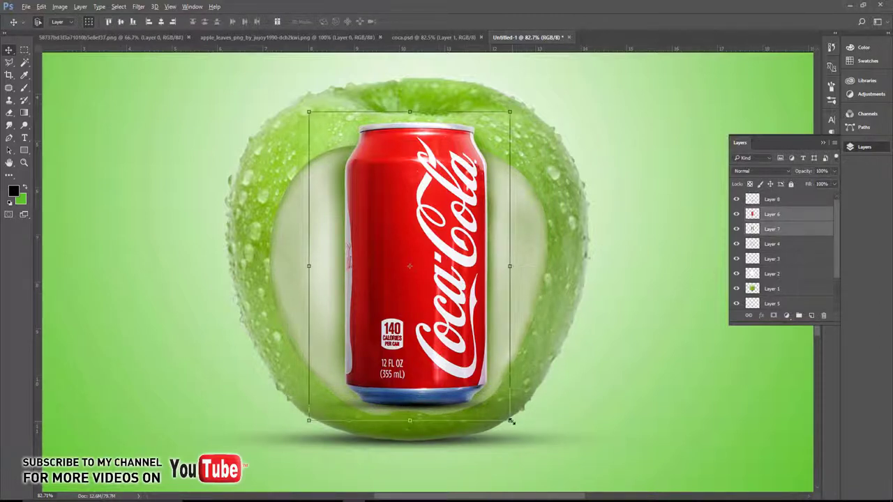
key(ctrl+t)
drag(511, 421, 505, 412)
drag(414, 378, 413, 381)
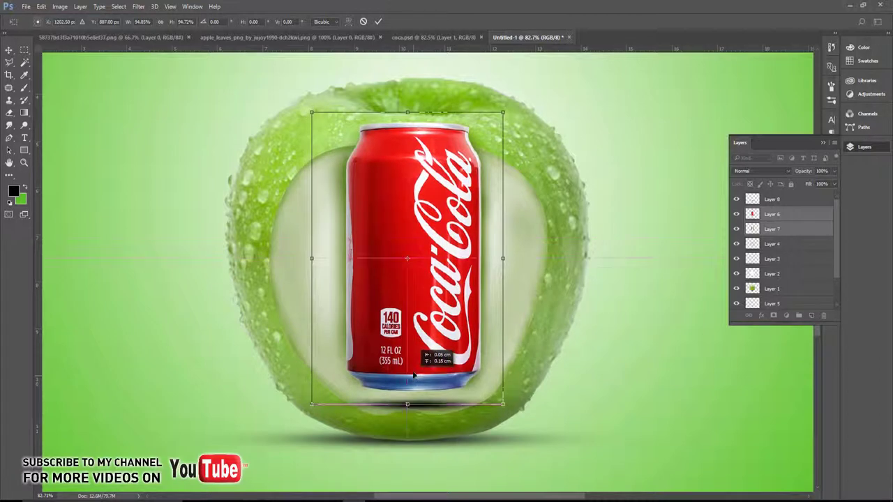
key(Return)
click(576, 421)
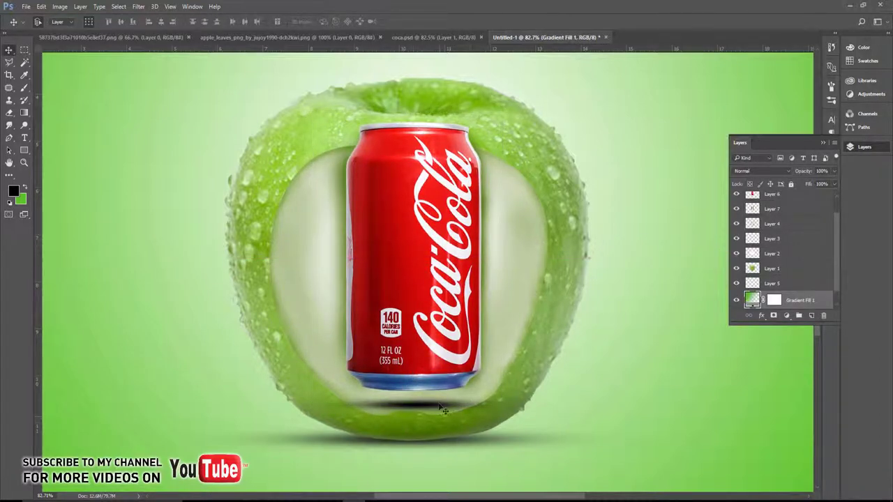
- Move the shadow layer behind the can, nudge it into place, and reselect the can layer
key(ctrl+v)
key(ctrl+t)
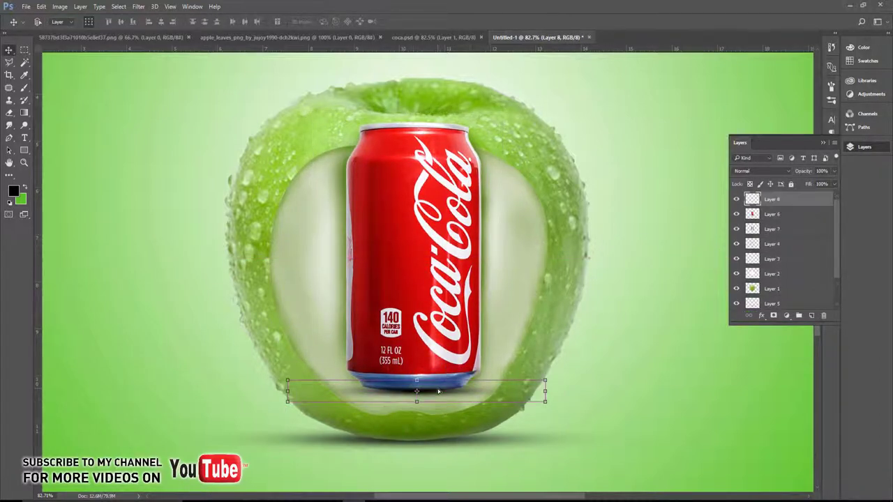
key(ctrl+bracketleft)
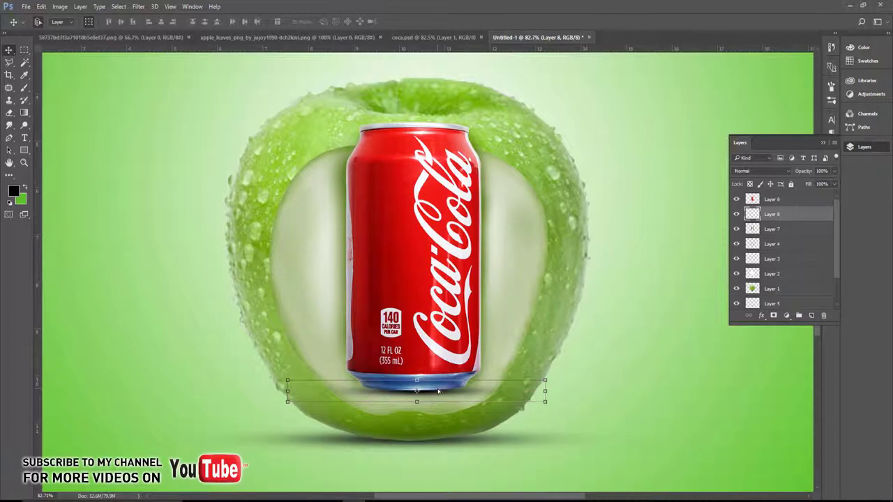
drag(437, 388, 438, 390)
scroll(459, 380, down, 3)
click(574, 277)
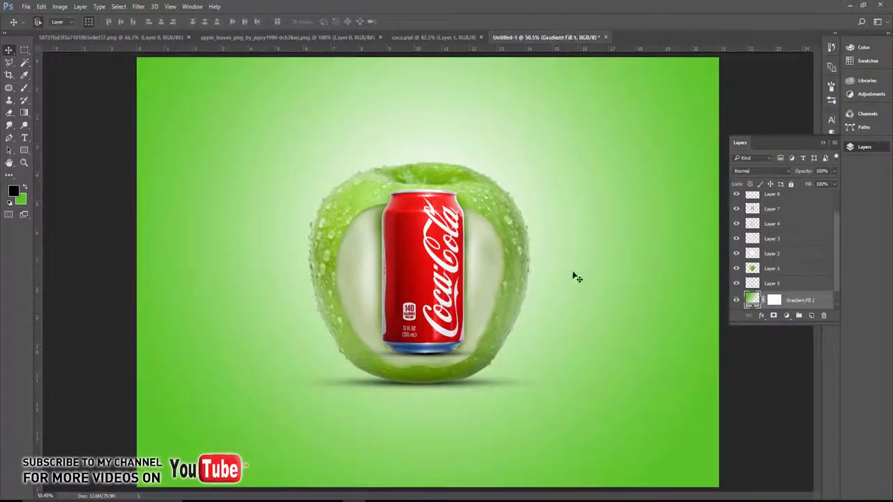
click(447, 283)
scroll(438, 298, up, 2)
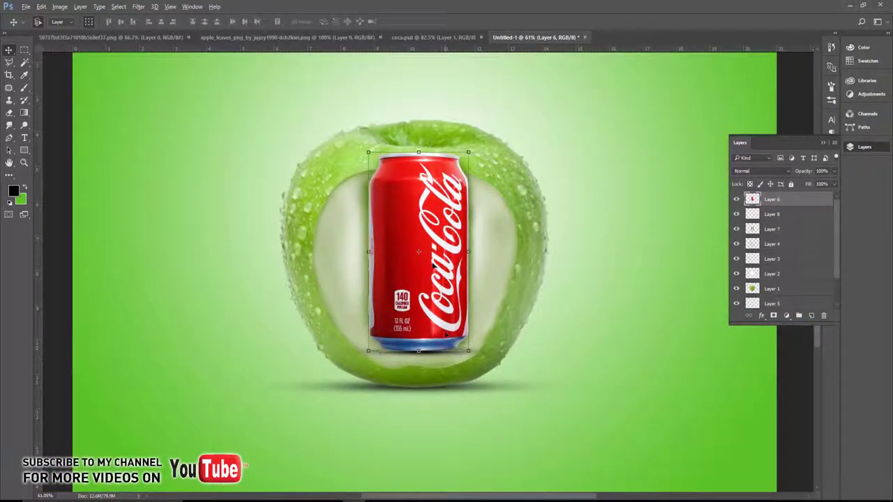
click(569, 271)
key(ctrl+z)
- Add a clipped, colorized Hue/Saturation layer tinting the can green (Hue 92, Saturation 50, Lightness -2)
click(786, 318)
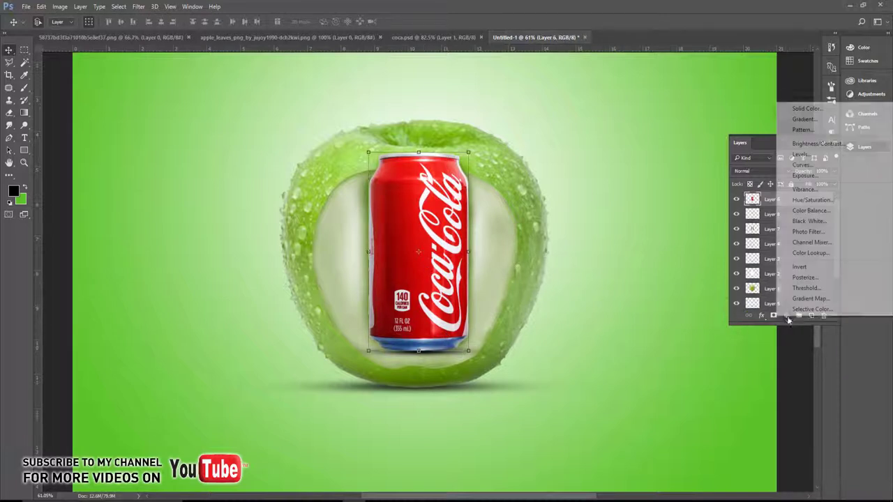
click(812, 199)
click(666, 229)
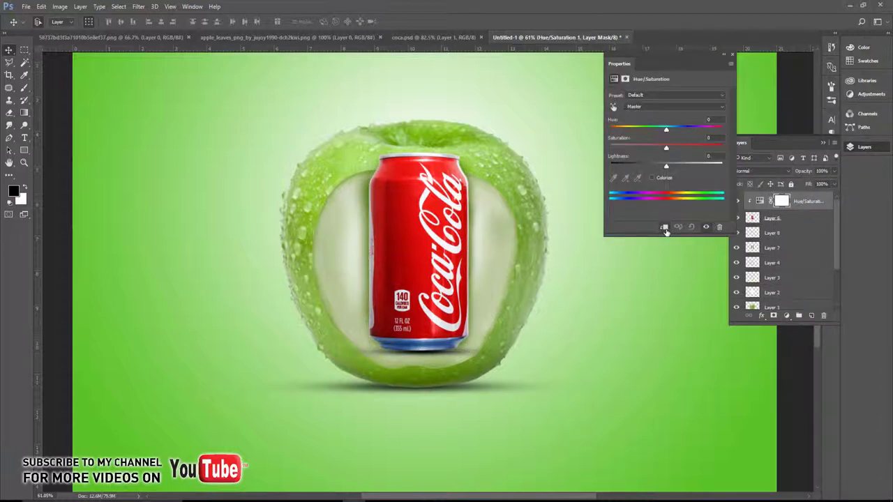
click(660, 178)
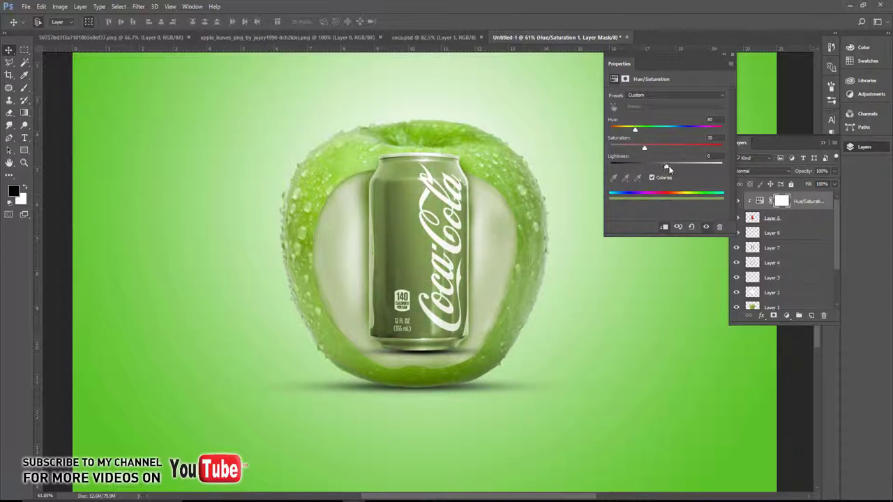
drag(667, 167, 663, 167)
- Zoom in and move the apple layer down slightly
click(732, 56)
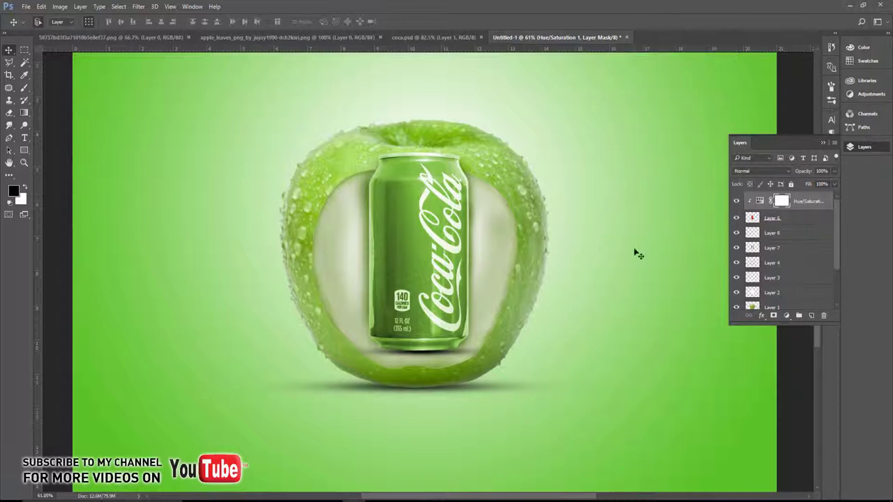
key(alt+comma)
scroll(466, 268, up, 2)
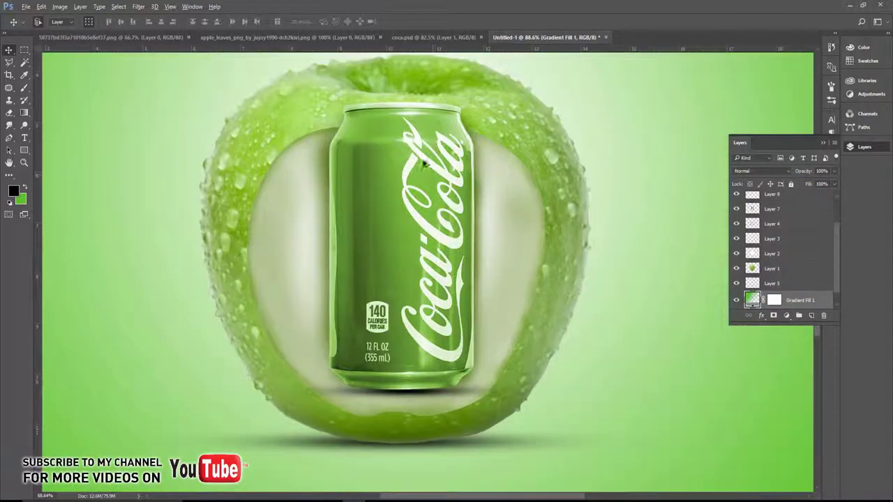
click(325, 102)
drag(481, 113, 479, 151)
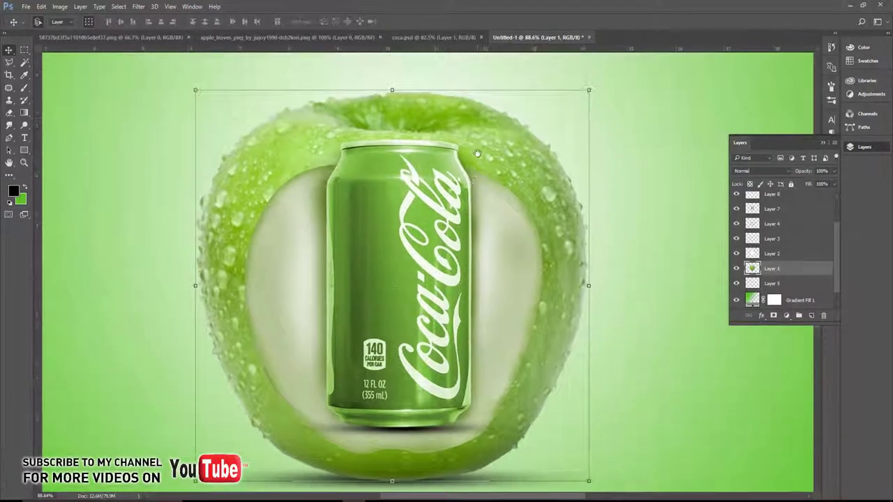
- Clone apple skin over the stem hollow and droplets along the apple's top edge
click(11, 101)
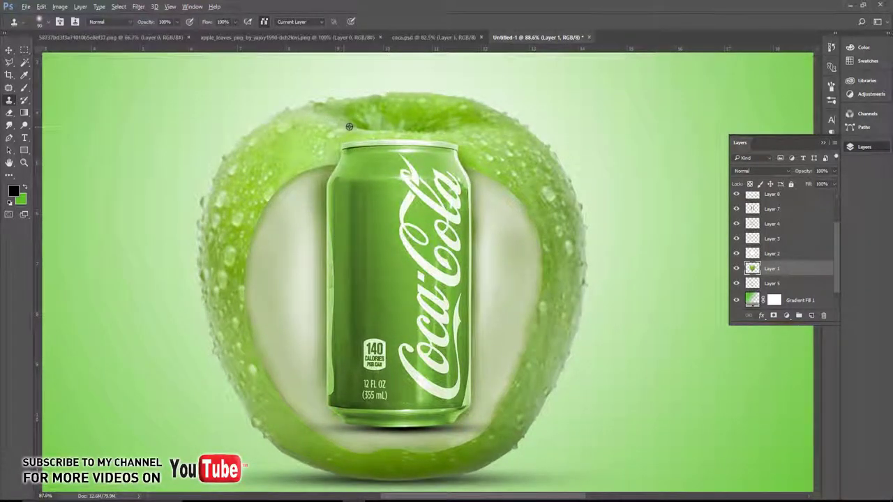
scroll(349, 119, up, 2)
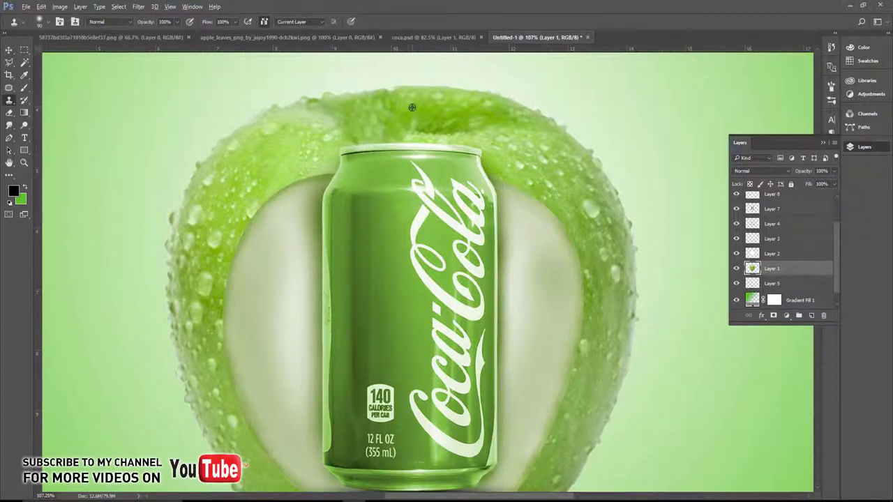
mouse_move(380, 141)
mouse_down()
mouse_move(436, 114)
mouse_move(432, 123)
mouse_up()
alt+click(489, 118)
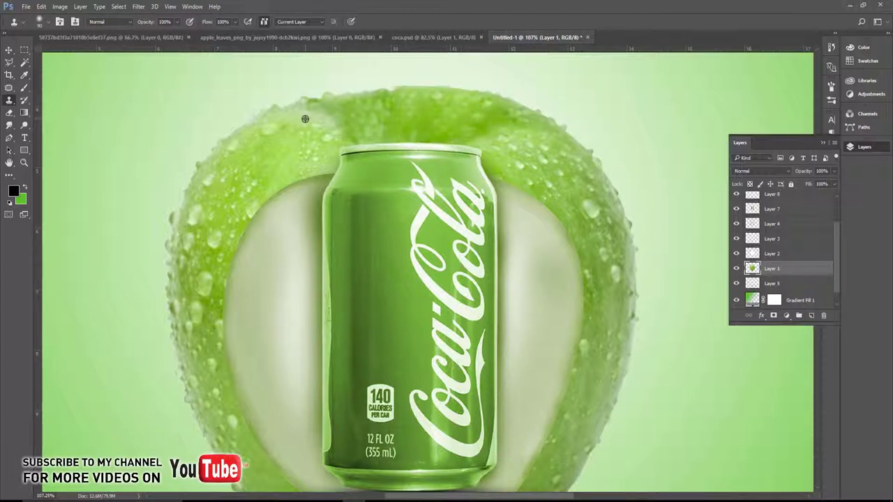
mouse_move(305, 119)
mouse_down()
mouse_move(359, 114)
mouse_move(345, 133)
mouse_up()
scroll(354, 140, down, 4)
scroll(355, 133, up, 3)
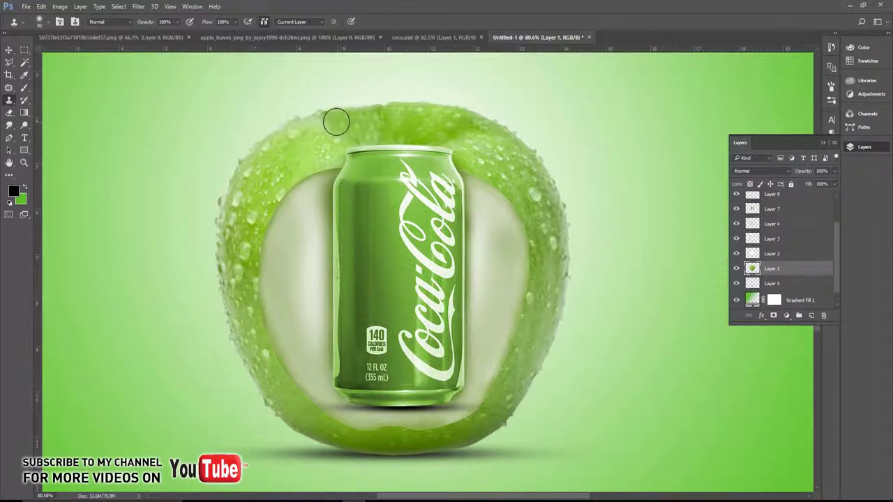
scroll(424, 146, down, 2)
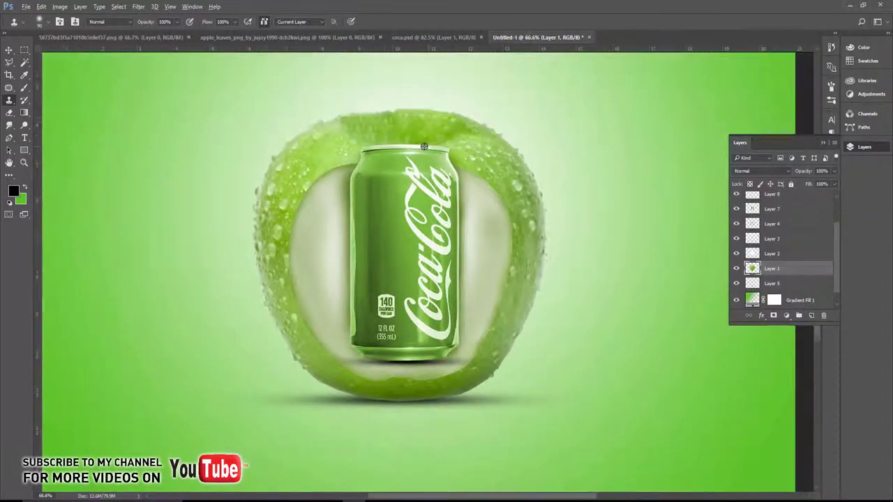
scroll(424, 146, down, 3)
scroll(424, 149, down, 1)
- Close coca.psd and drag the leaf from apple_leaves into the composition
click(9, 50)
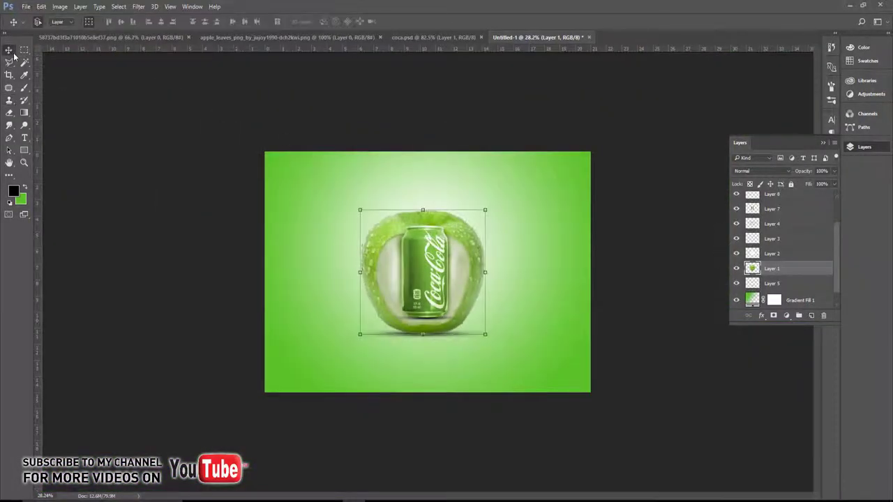
key(ctrl+0)
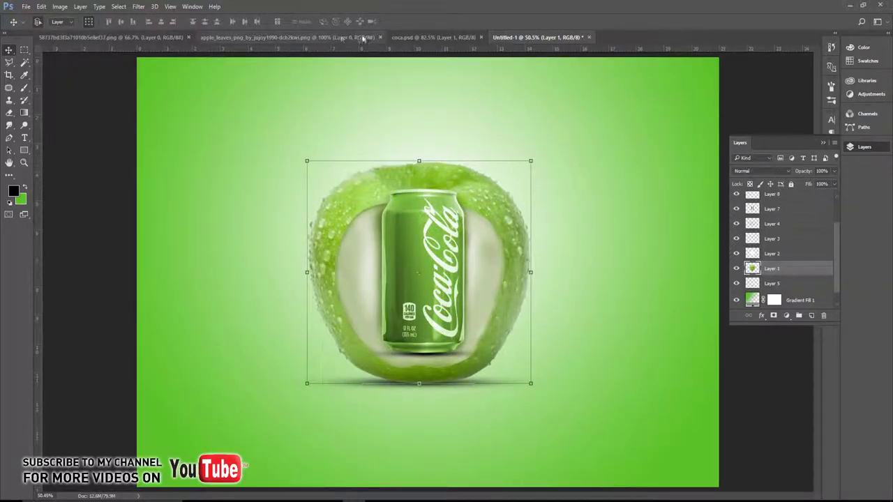
click(399, 40)
click(481, 37)
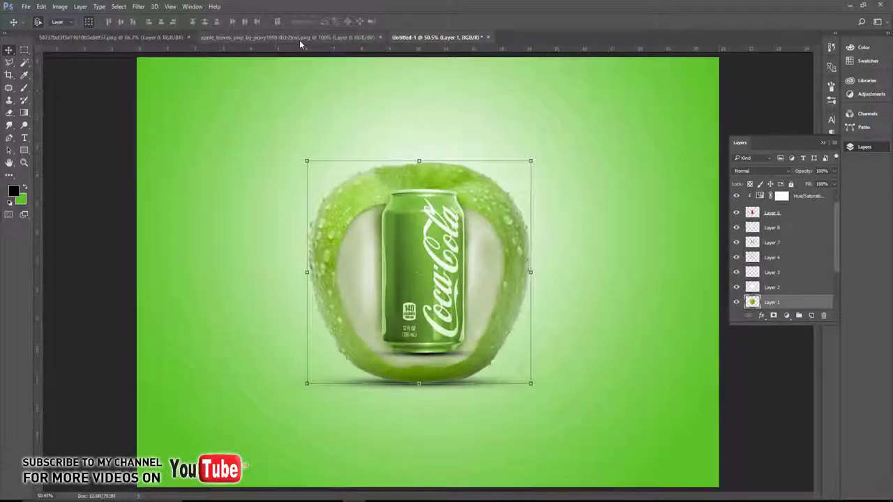
click(299, 39)
drag(422, 265, 496, 167)
- Tilt the leaf about 18 degrees and position it on top of the apple
scroll(457, 208, up, 1)
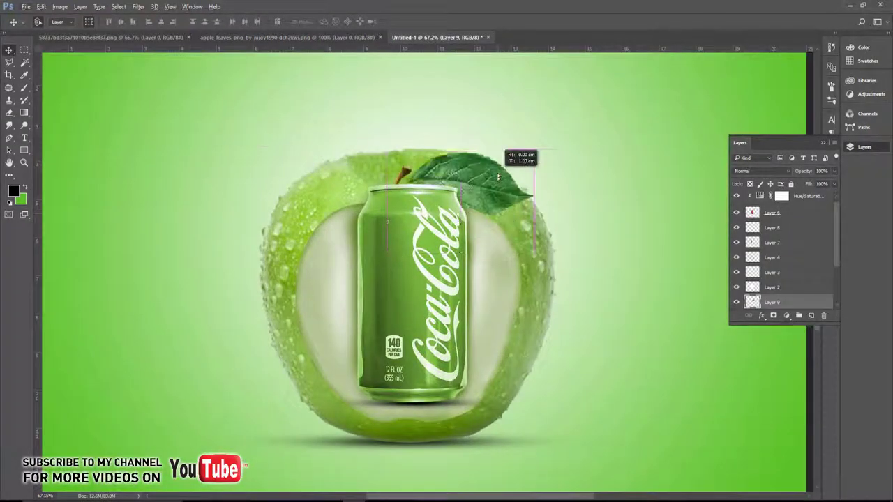
key(ctrl+shift+bracketright)
scroll(496, 167, up, 1)
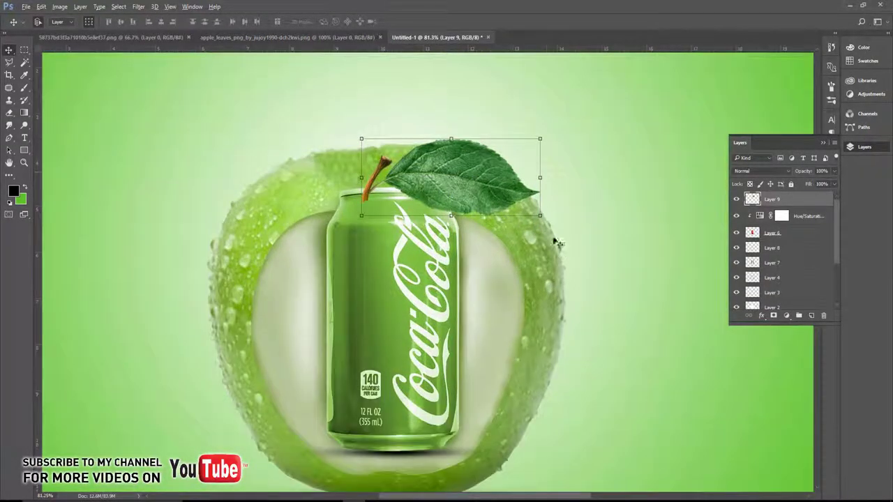
key(ctrl+t)
drag(547, 225, 548, 187)
drag(443, 187, 460, 153)
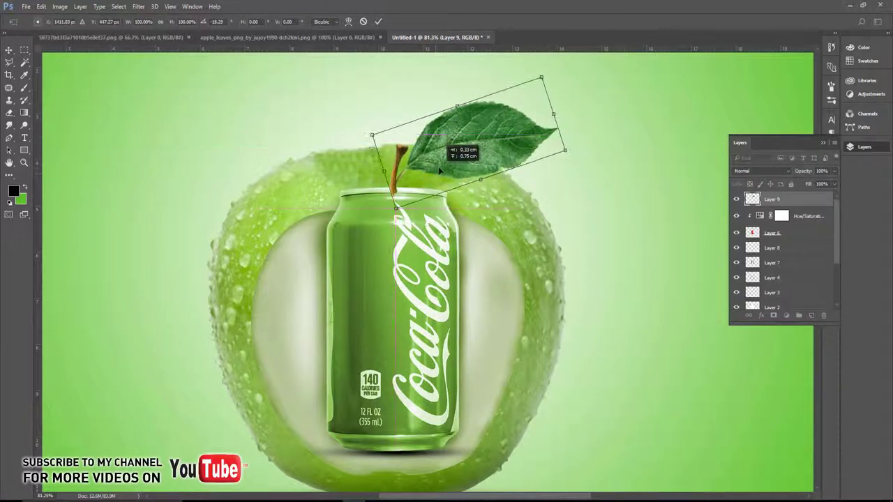
key(Return)
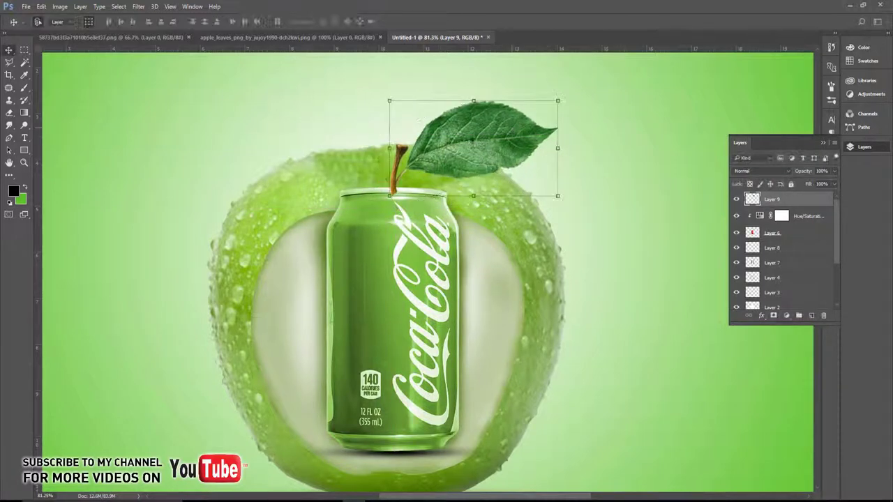
- Reorder layers so the can sits under its green tint and the leaf sits behind the can
click(374, 225)
key(ctrl+shift+bracketright)
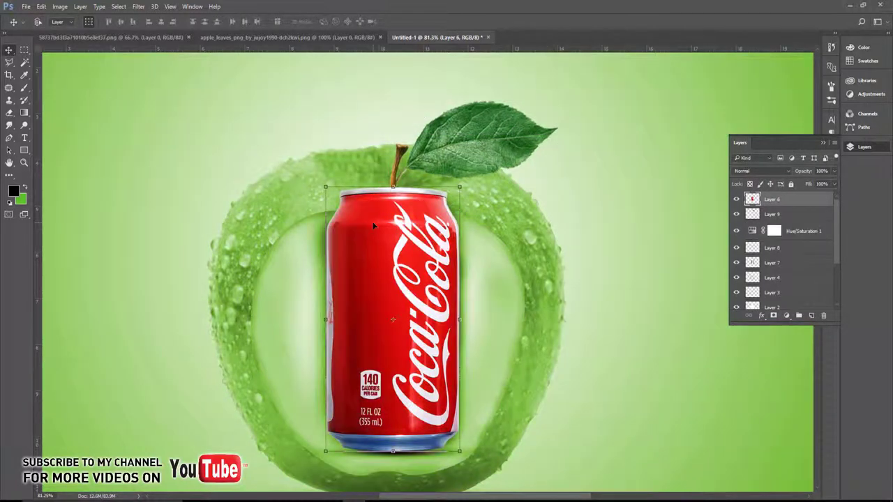
key(ctrl+bracketleft)
key(ctrl+bracketleft)
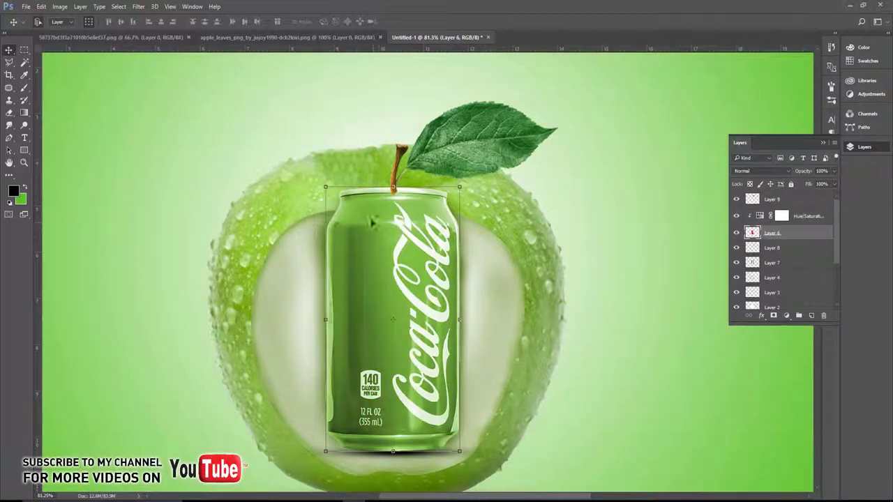
click(447, 150)
key(ctrl+bracketleft)
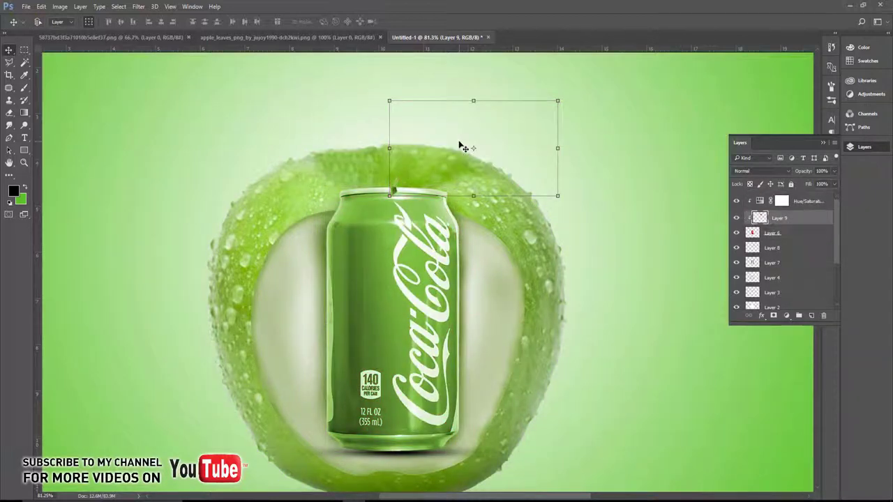
key(ctrl+bracketleft)
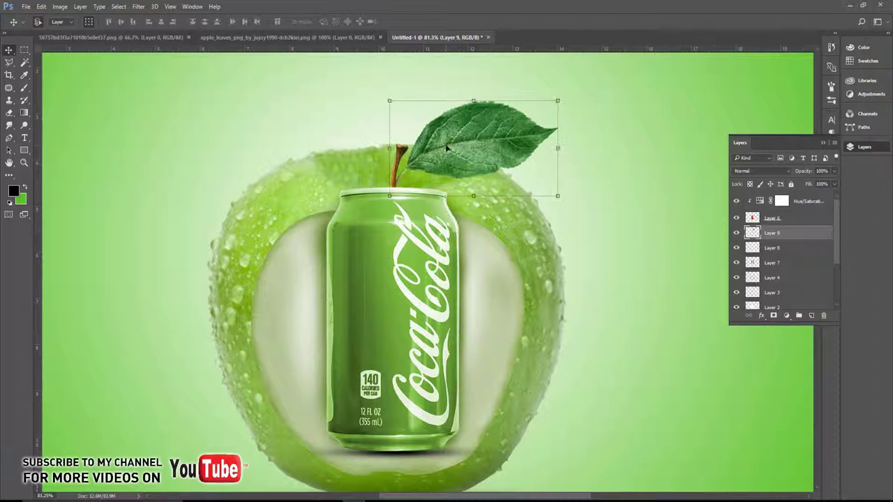
- Add a new layer below the leaf and set a smaller brush at 34% opacity
click(811, 316)
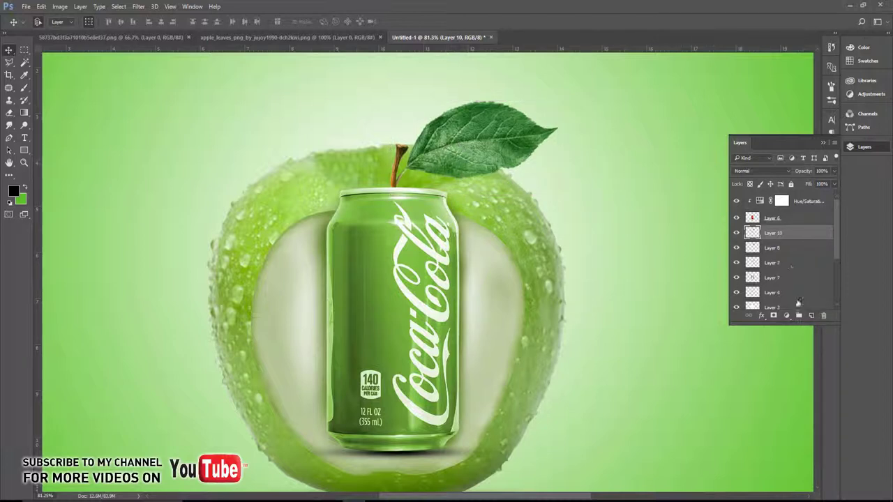
drag(791, 263, 788, 261)
key(b)
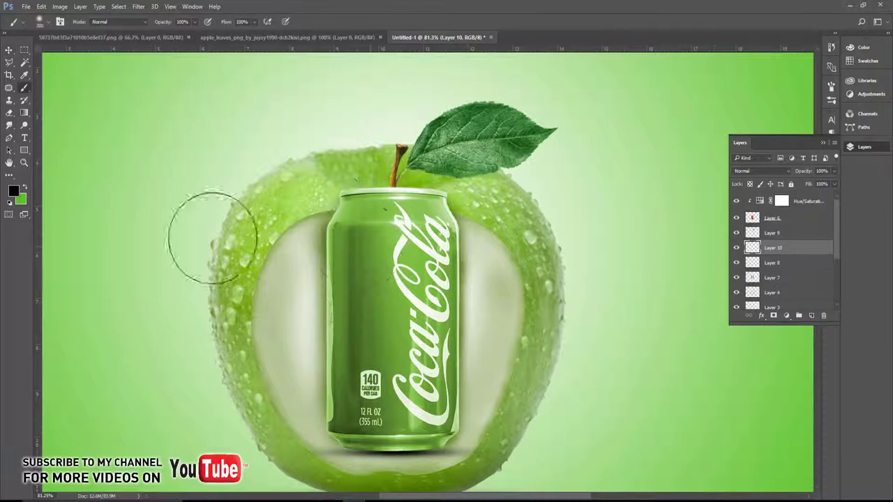
scroll(383, 228, up, 1)
key(bracketleft)
key(bracketleft)
key(bracketleft)
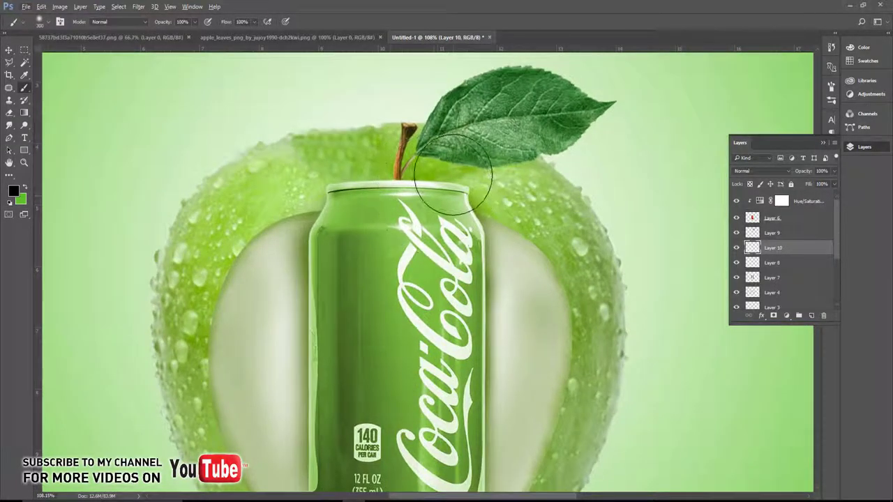
key(bracketleft)
key(bracketleft)
key(bracketleft)
key(bracketleft)
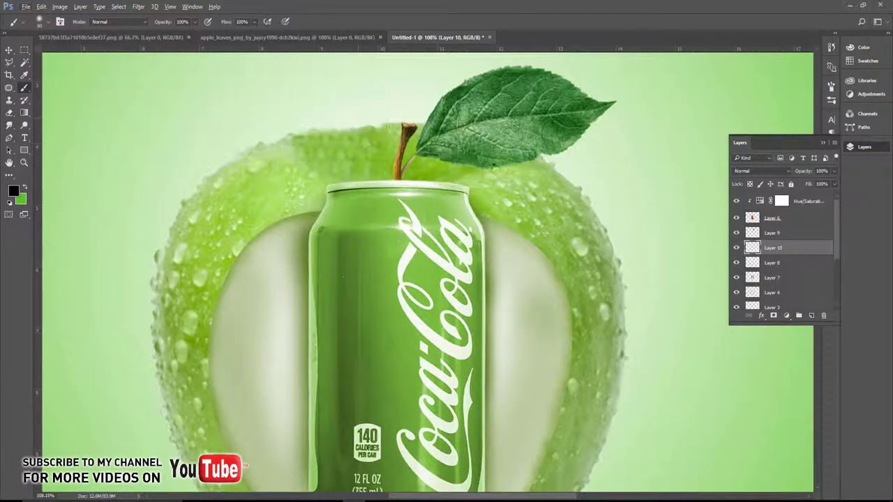
scroll(483, 159, up, 2)
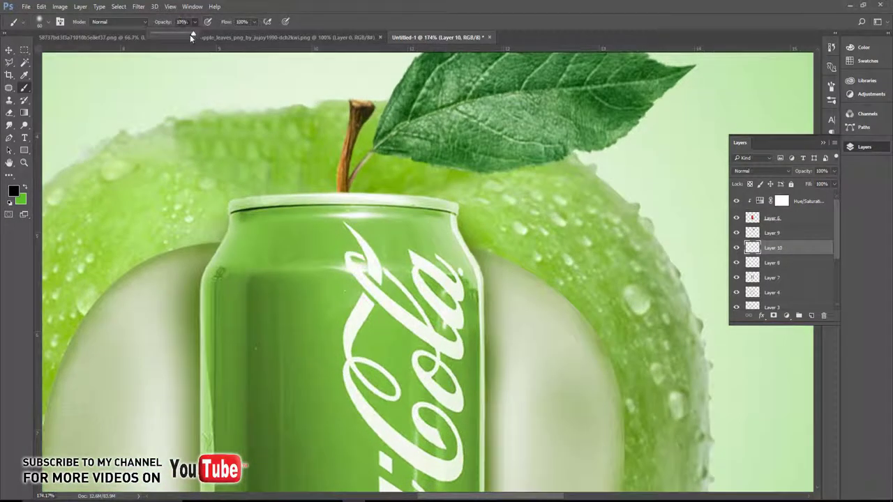
drag(192, 34, 166, 34)
- Paint a soft darker shadow under the leaf by the stem, then zoom out
scroll(390, 168, up, 1)
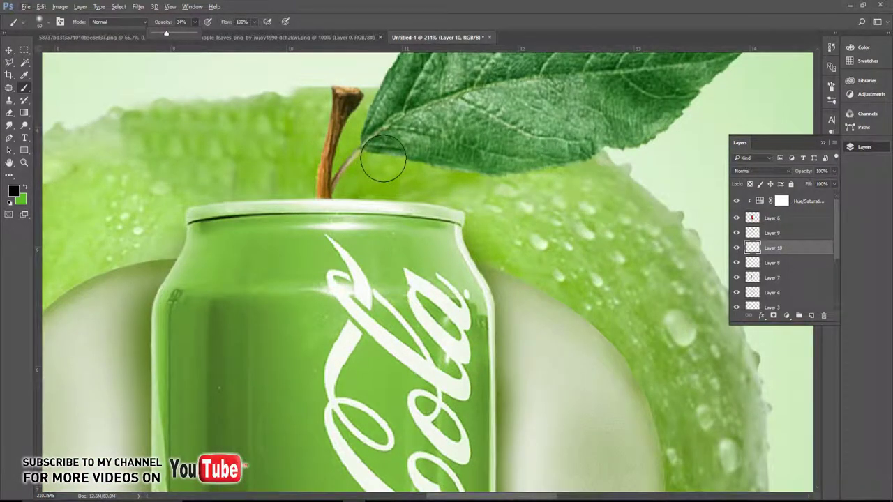
mouse_move(371, 160)
mouse_down()
mouse_move(461, 176)
mouse_move(567, 173)
mouse_move(481, 179)
mouse_move(390, 155)
mouse_move(346, 183)
mouse_up()
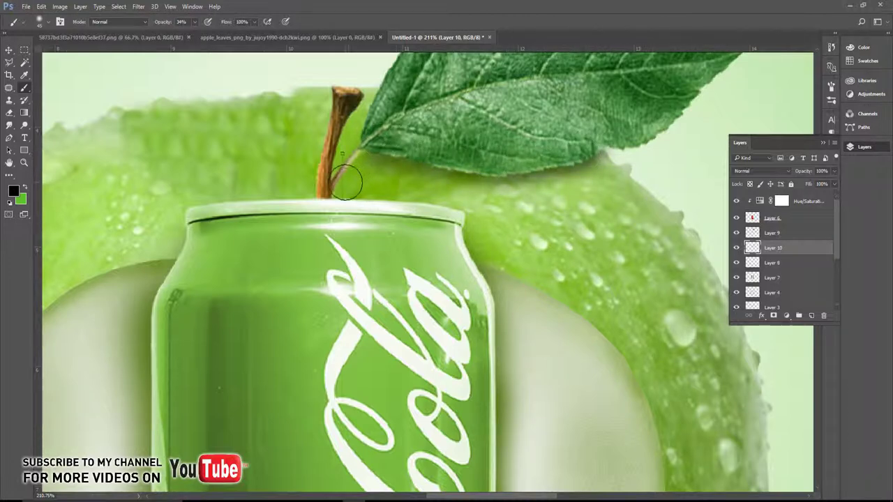
key(v)
key(ctrl+0)
- Duplicate the leaf, flip it horizontally, and place it left of the stem at about 63% size
ctrl+click(447, 142)
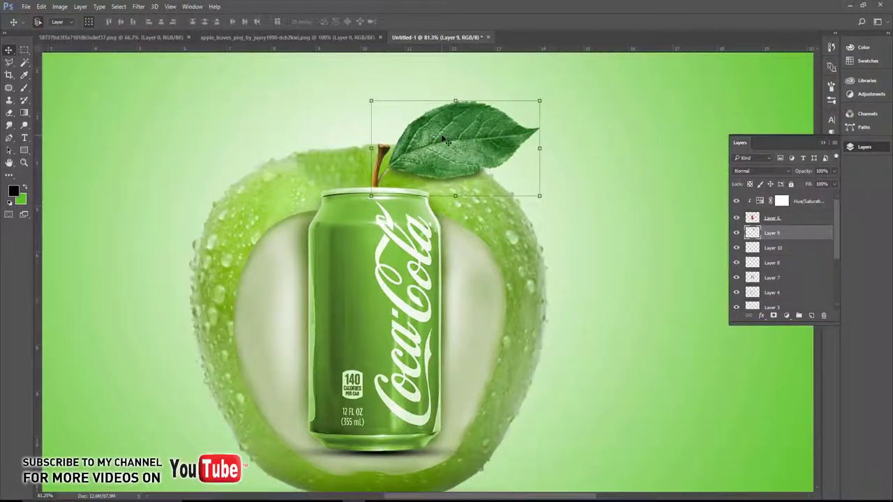
key(ctrl+j)
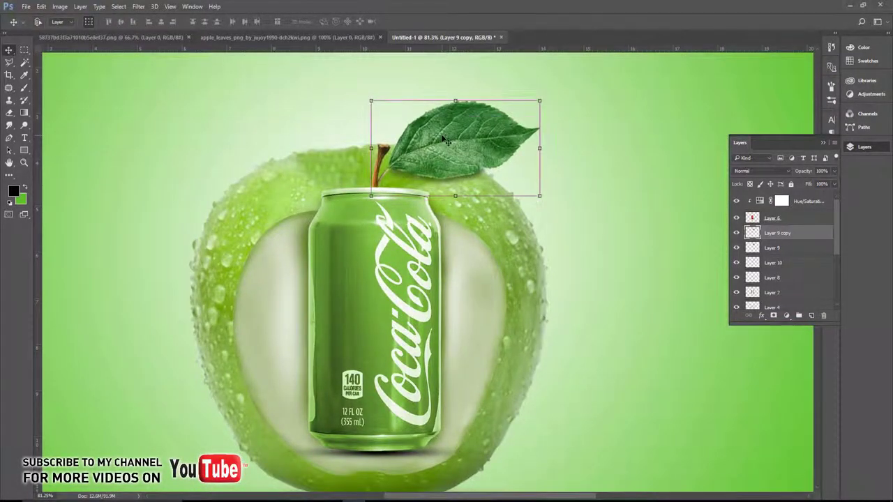
key(ctrl+t)
right_click(446, 142)
click(487, 281)
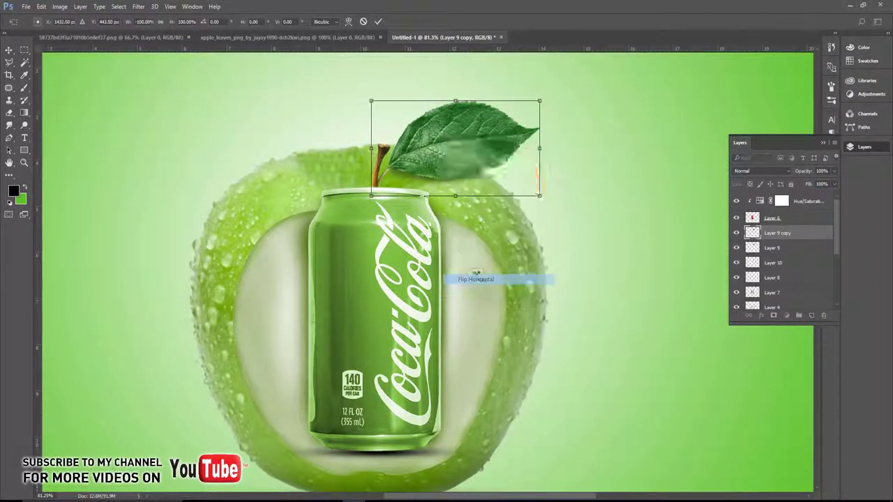
drag(460, 115, 297, 115)
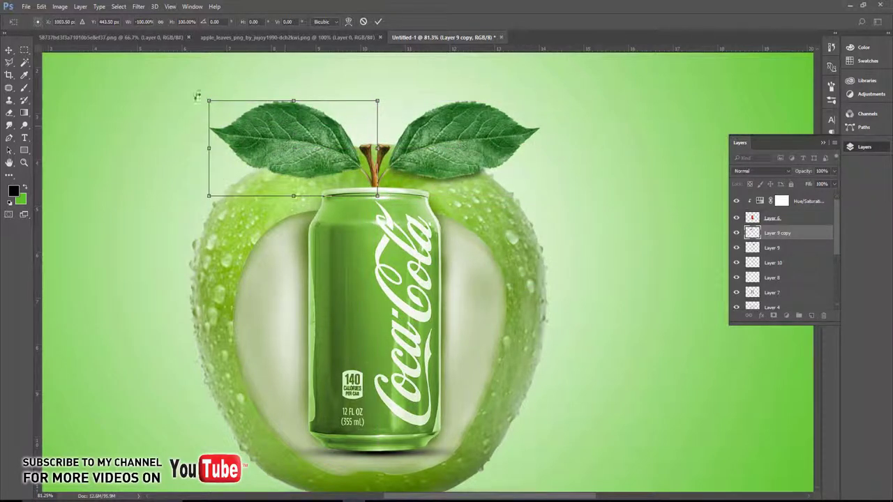
drag(210, 102, 271, 140)
key(Return)
scroll(324, 160, up, 4)
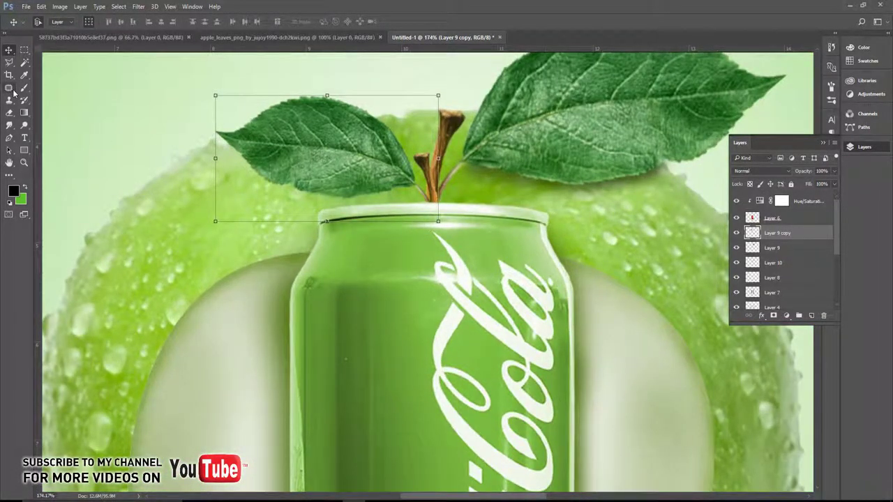
click(9, 111)
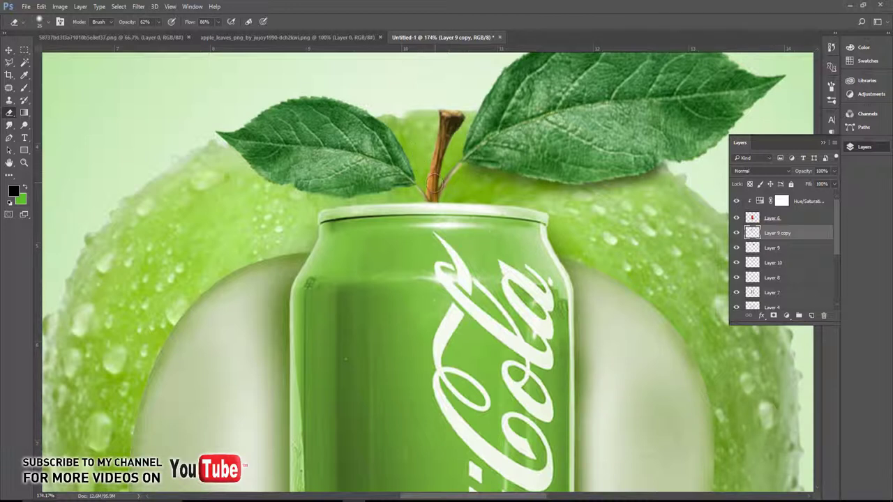
- Add Layer 11 beneath the left leaf and brush soft shadow on the apple under it
key(v)
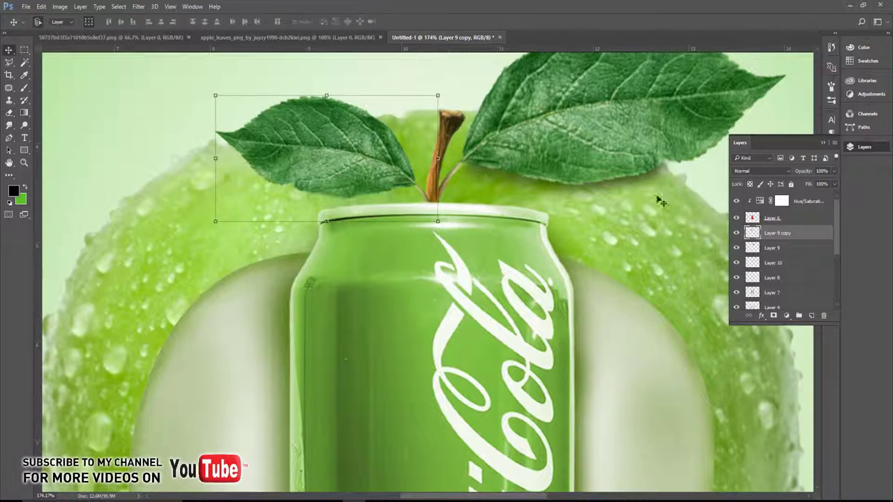
click(810, 317)
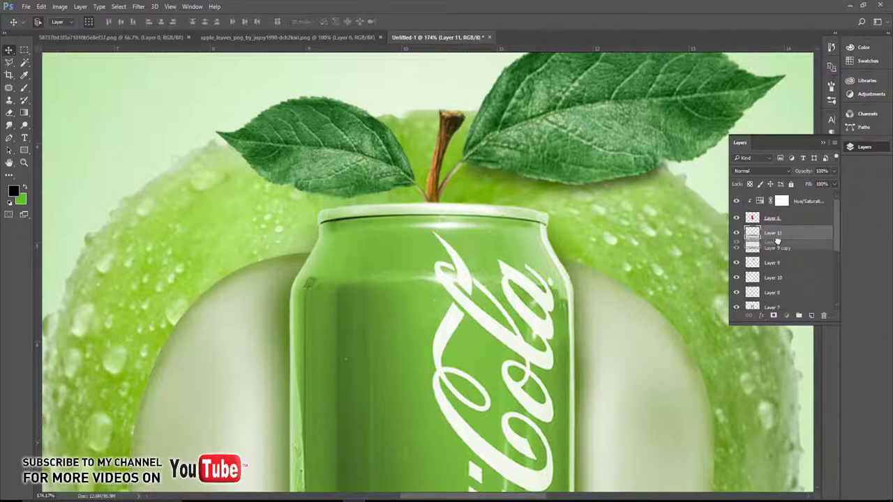
drag(776, 234, 778, 248)
key(b)
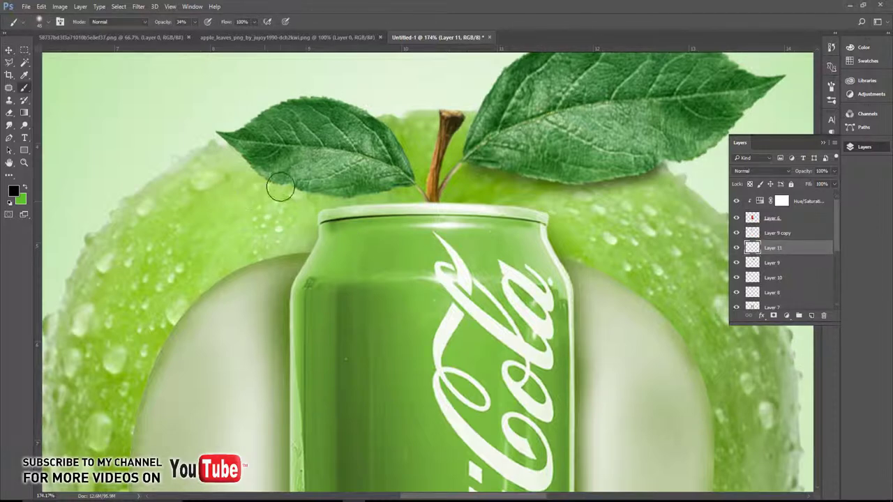
scroll(268, 178, up, 2)
mouse_move(261, 187)
mouse_down()
mouse_move(349, 202)
mouse_move(432, 178)
mouse_move(307, 198)
mouse_up()
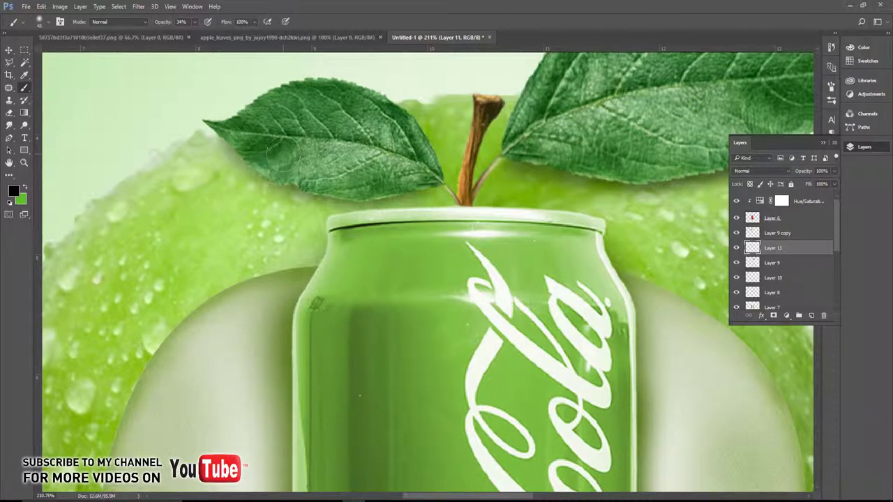
drag(374, 181, 409, 171)
mouse_move(348, 198)
mouse_down()
mouse_move(279, 178)
mouse_move(243, 138)
mouse_move(310, 194)
mouse_up()
mouse_move(399, 181)
mouse_down()
mouse_move(348, 204)
mouse_move(235, 155)
mouse_move(217, 129)
mouse_up()
scroll(231, 145, down, 2)
- Lower the leaf shadow layer's opacity and view the whole poster
key(ctrl+0)
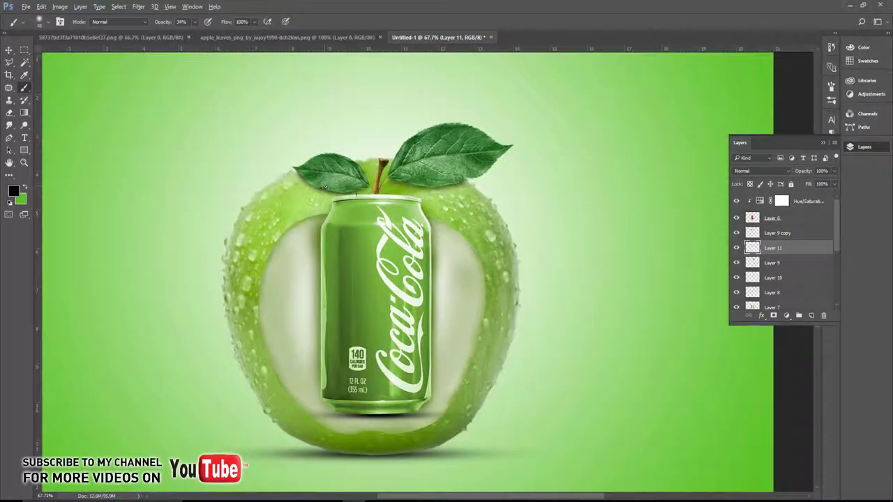
key(v)
key(alt+v)
click(834, 172)
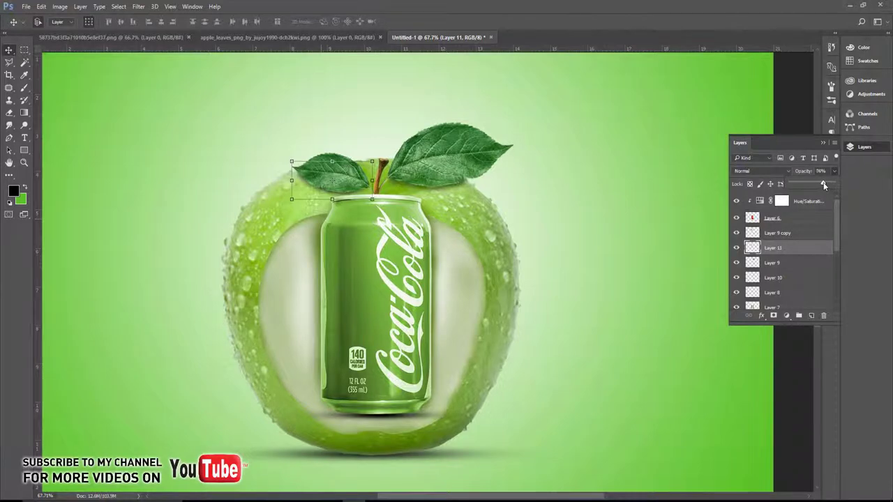
key(alt+comma)
scroll(421, 277, down, 2)
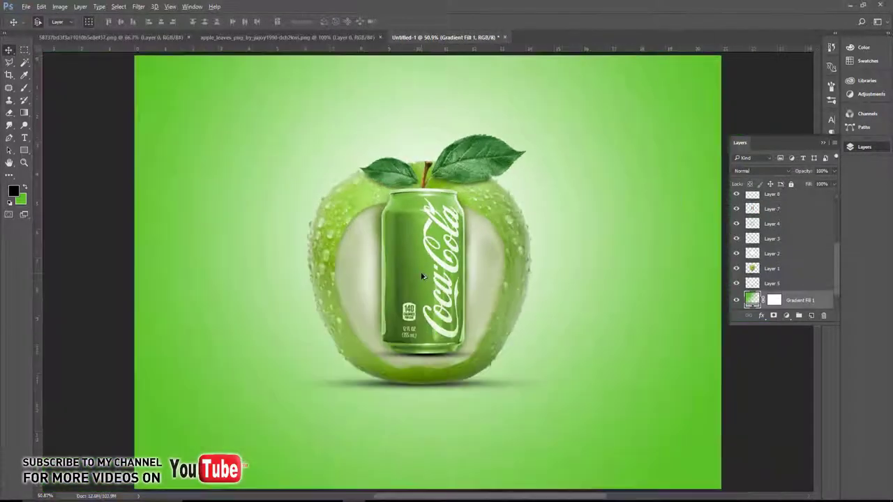
scroll(421, 277, up, 1)
scroll(421, 277, down, 1)
scroll(421, 276, up, 1)
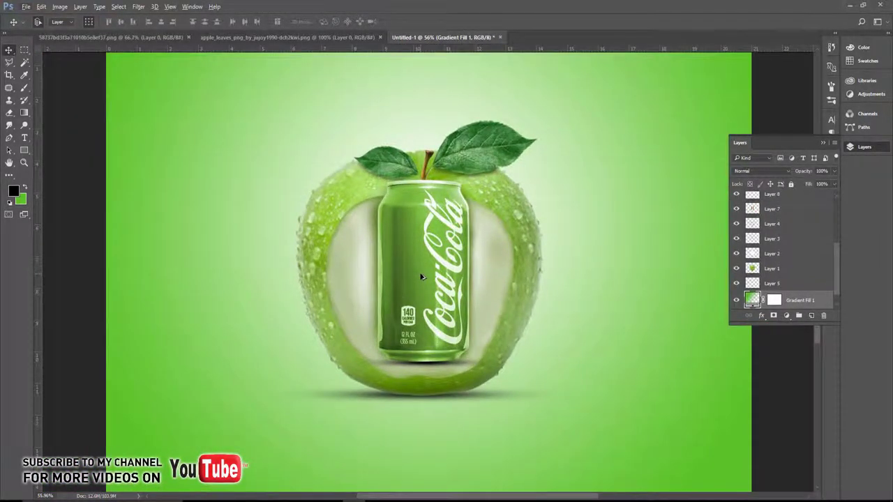
- Select the can and can-shadow layers and nudge them slightly down
click(427, 364)
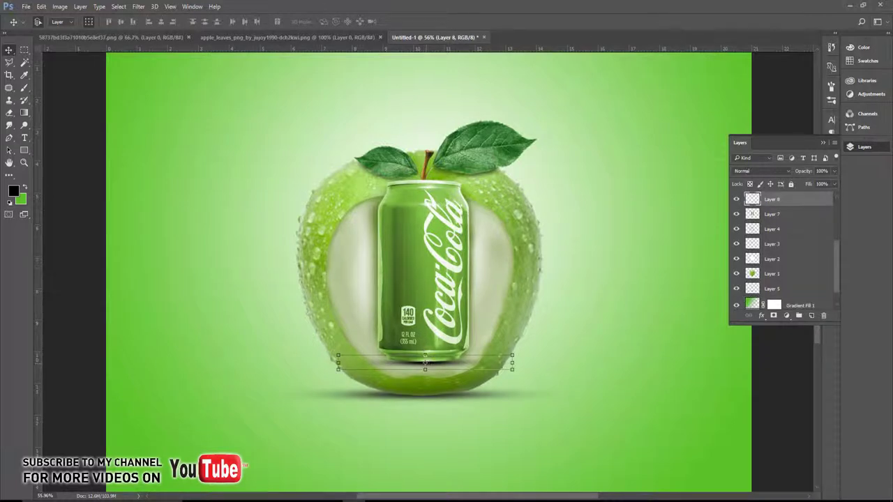
shift+click(431, 307)
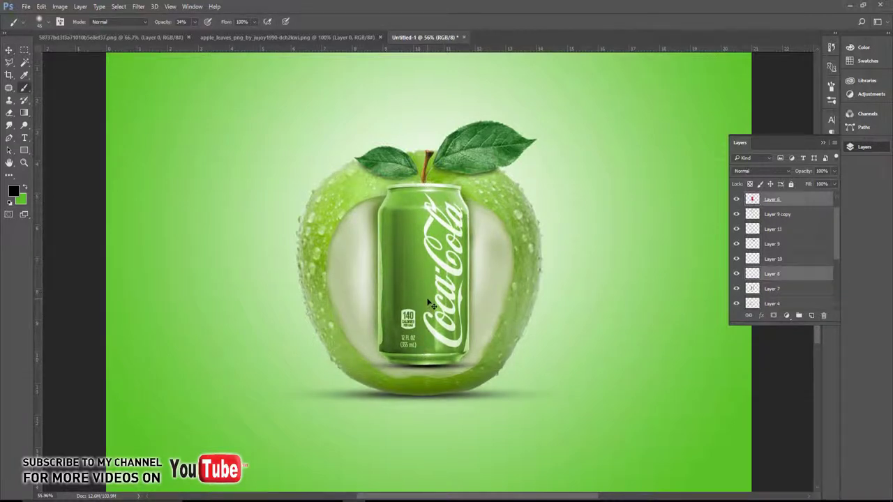
key(v)
key(Down)
key(Down)
key(Down)
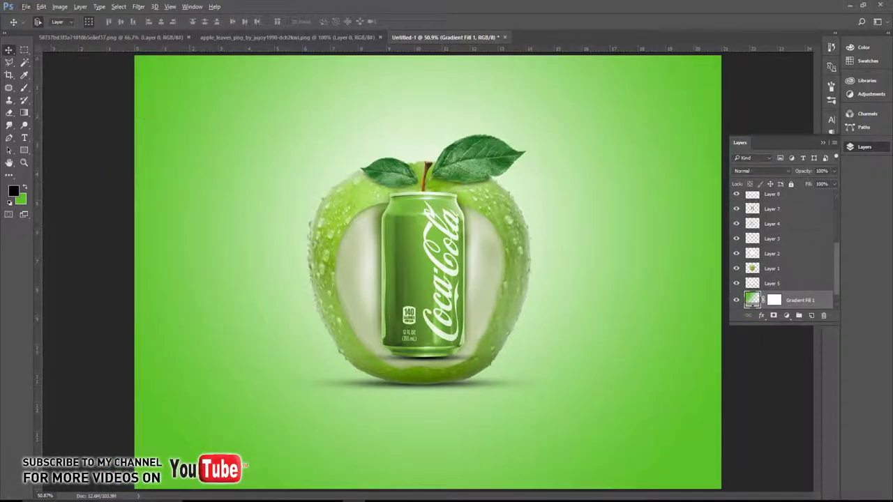
- Try out water splash brush shapes from the Brush Preset picker
click(25, 89)
click(48, 22)
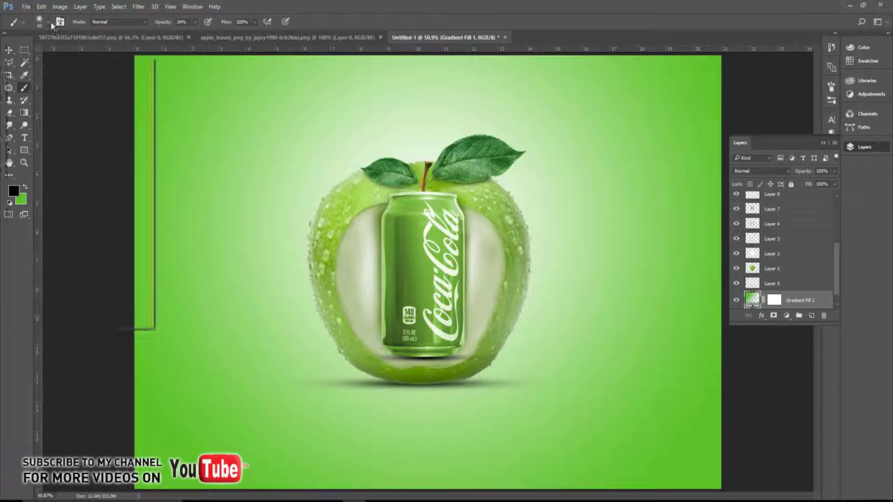
scroll(95, 212, down, 2)
scroll(118, 281, down, 1)
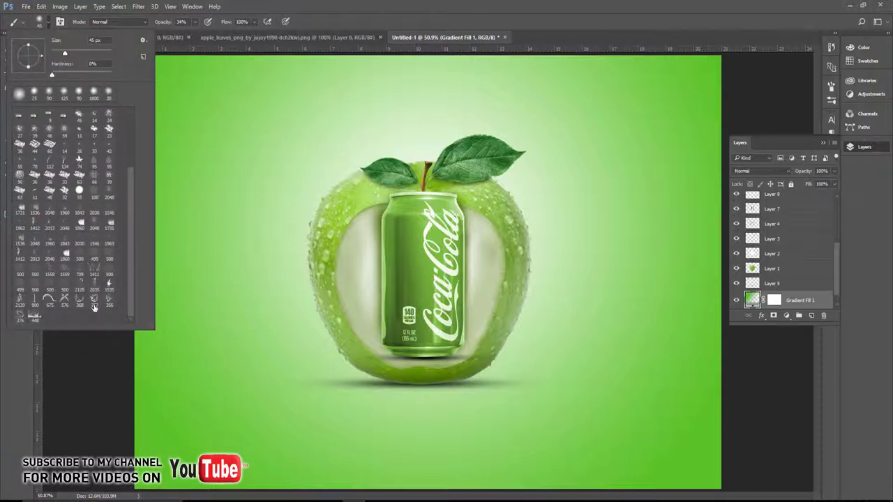
click(95, 301)
click(109, 301)
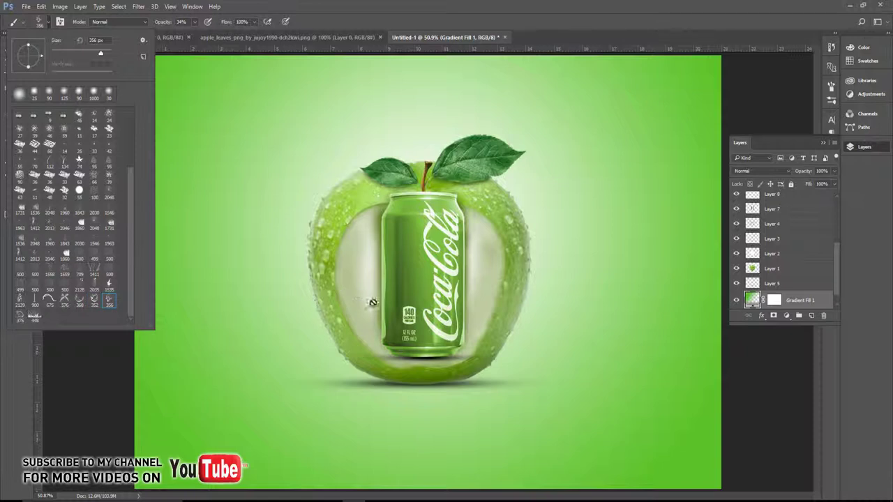
- Create Layer 12 above the gradient and test the 352 px splash brush, undoing the black trial
click(812, 316)
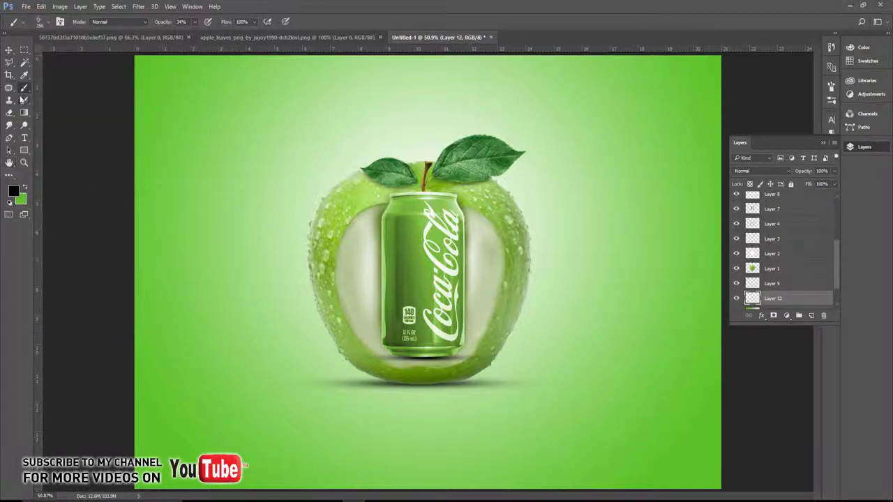
click(48, 24)
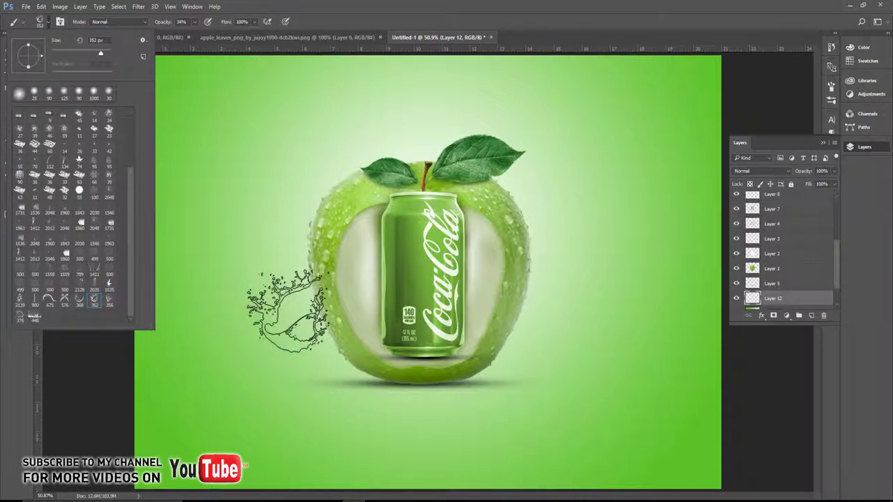
click(94, 300)
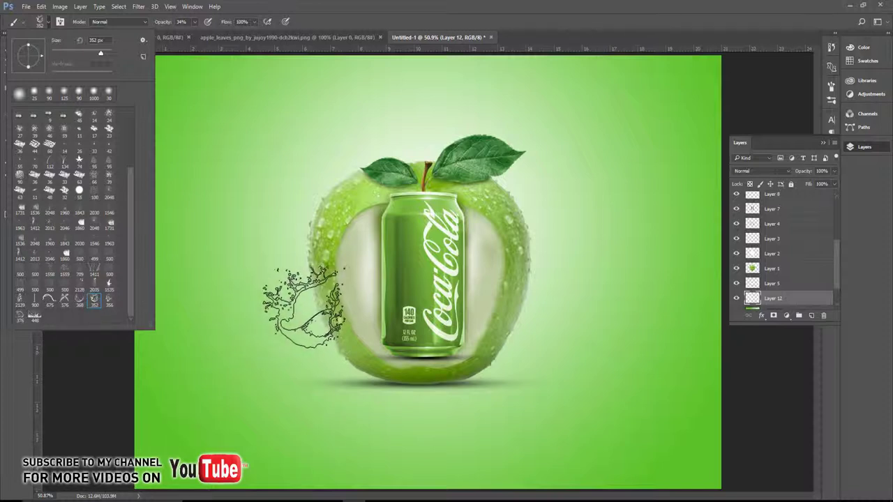
click(305, 307)
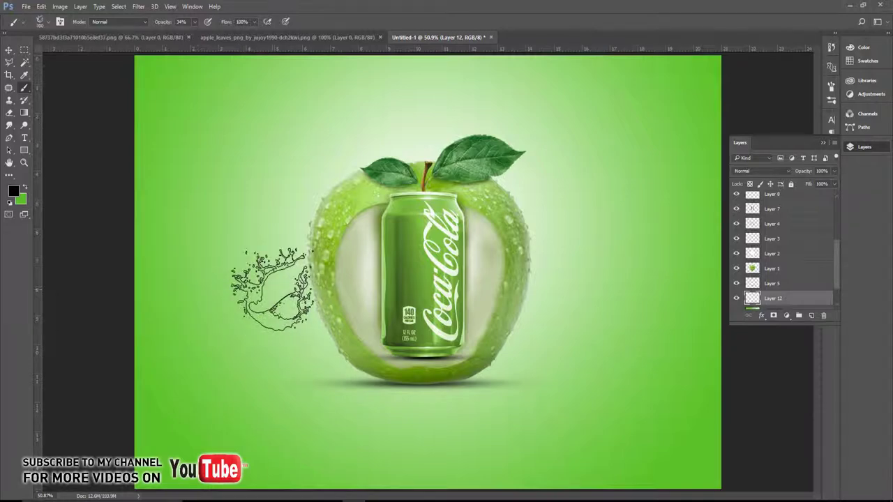
click(272, 286)
key(ctrl+z)
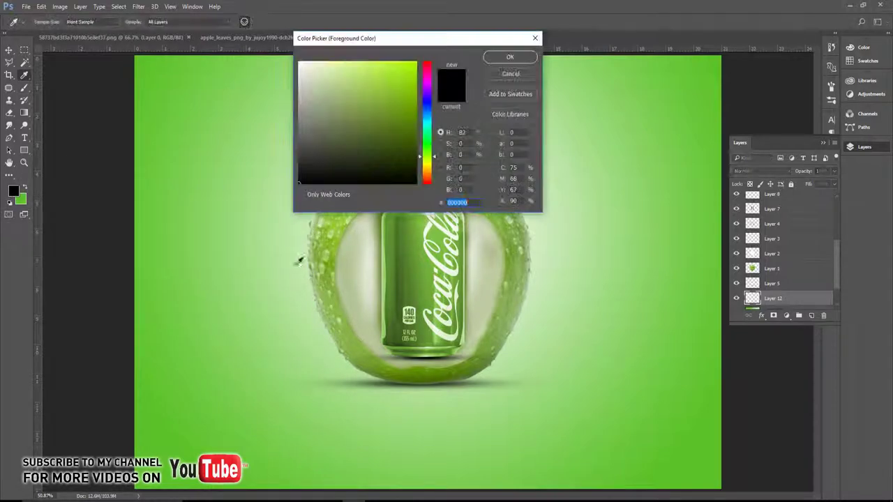
- Sample bright green as the foreground colour and choose a larger splash brush
click(216, 350)
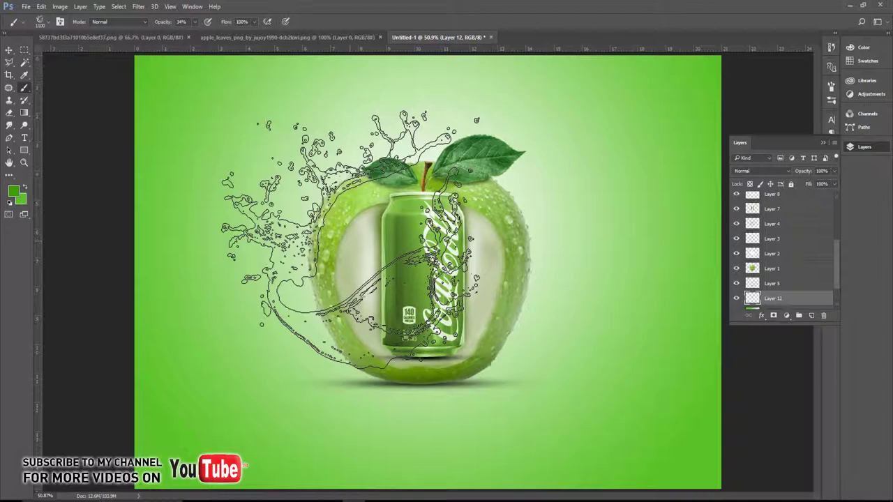
click(46, 22)
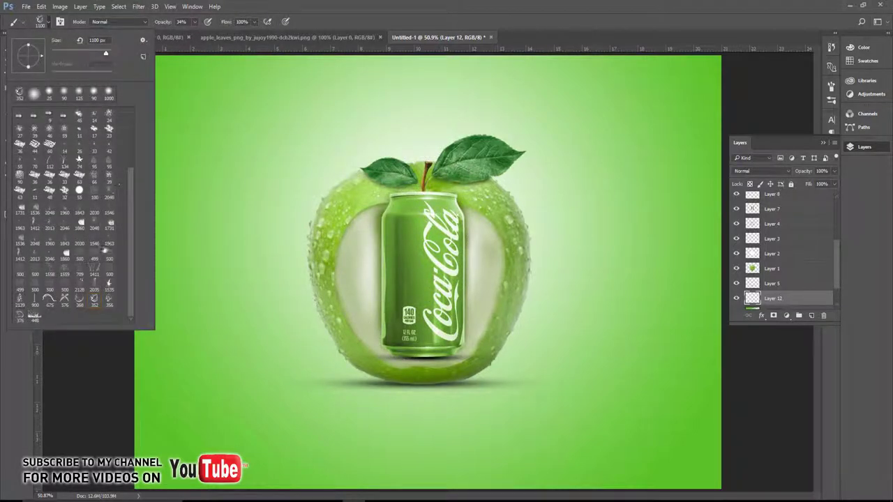
click(108, 284)
- Load the Water Splash brush file through the brush picker's gear menu Load Brushes command
click(64, 274)
click(143, 42)
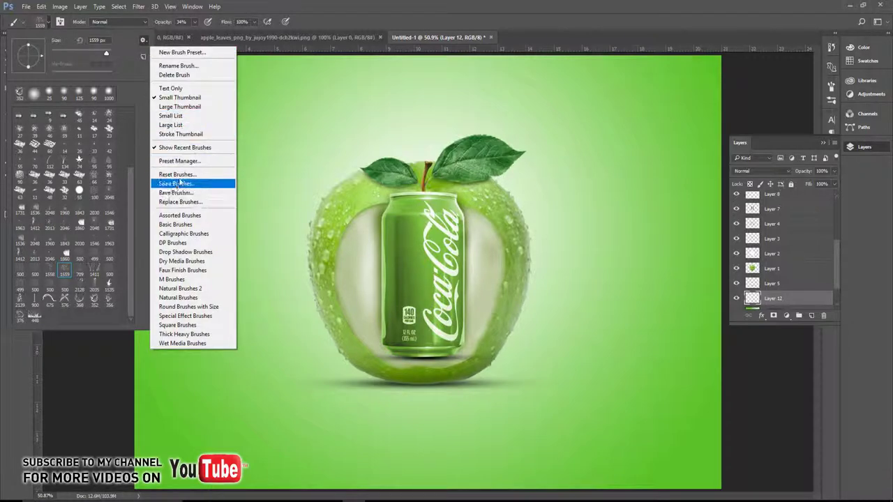
click(175, 193)
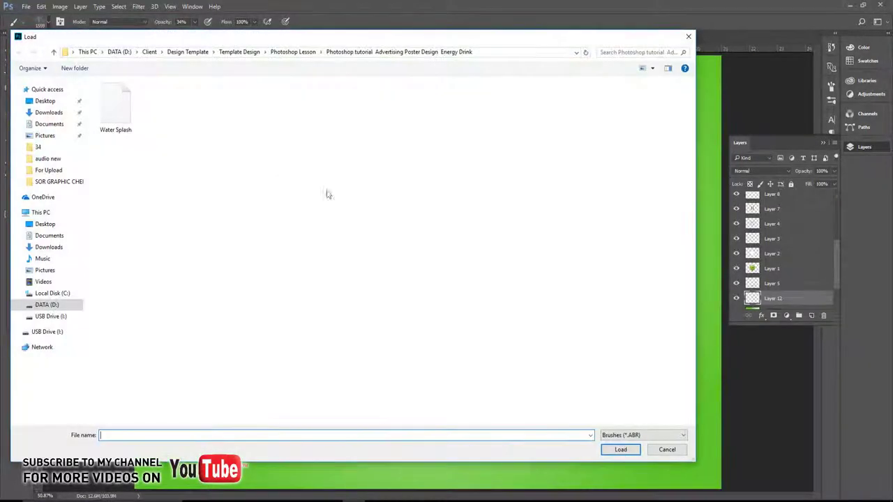
click(119, 125)
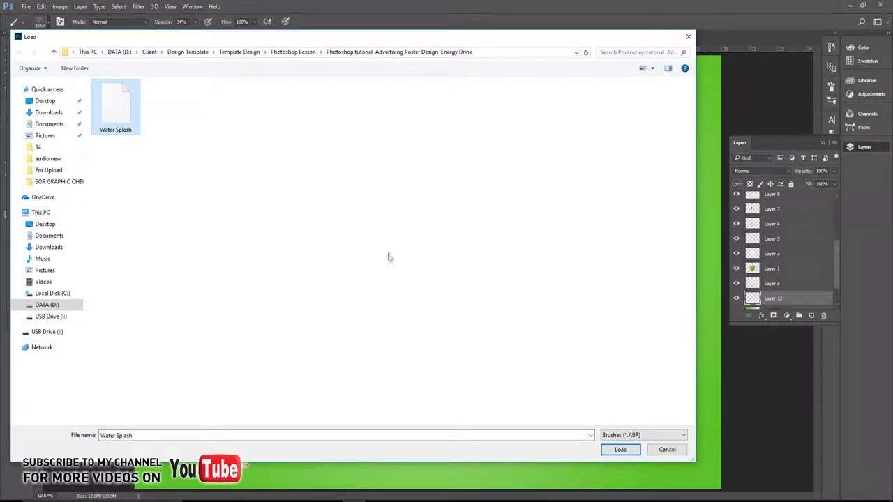
click(633, 453)
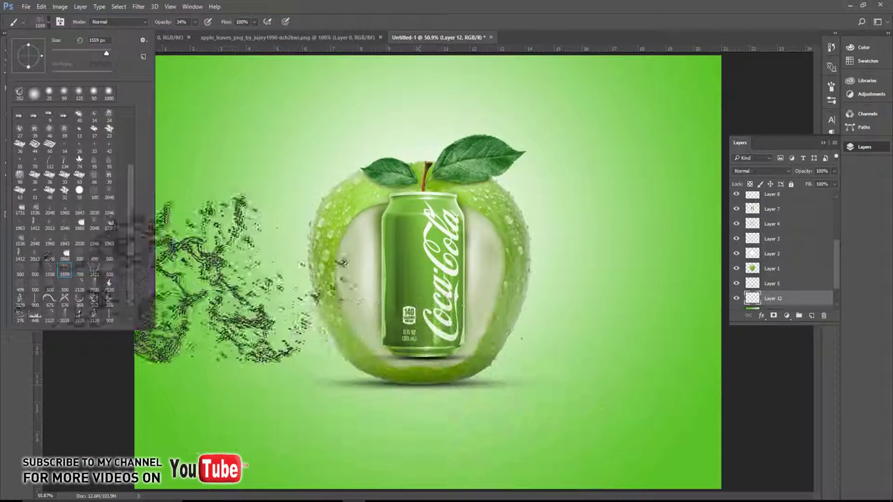
scroll(135, 218, down, 1)
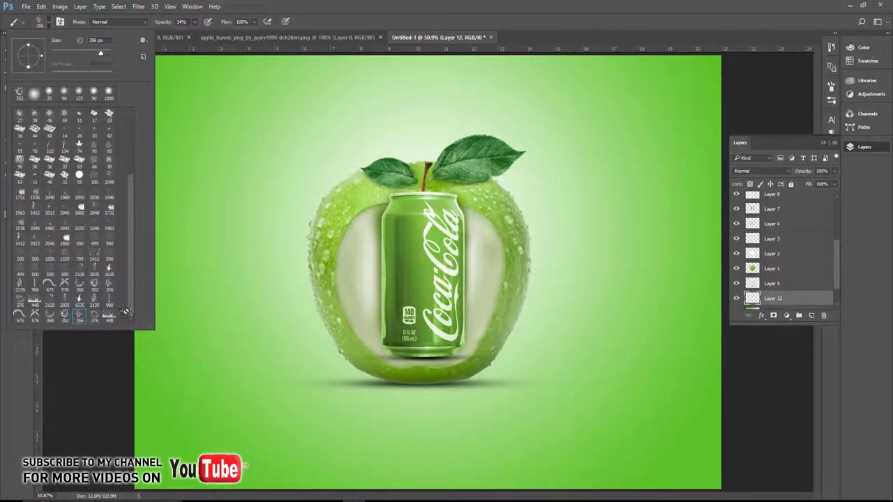
- Stamp a green splash left of the apple with a 1100 px splash brush at 100% opacity
click(328, 305)
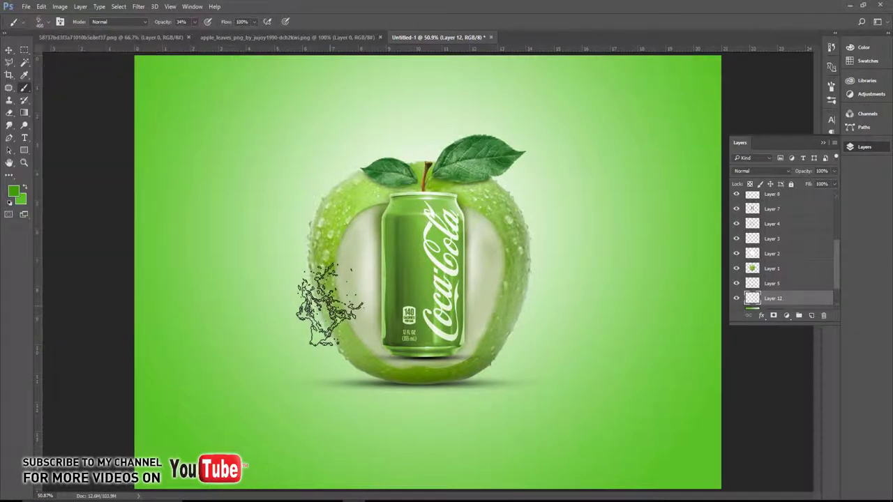
key(bracketright)
key(bracketright)
key(bracketright)
key(bracketright)
key(bracketright)
key(bracketright)
key(bracketright)
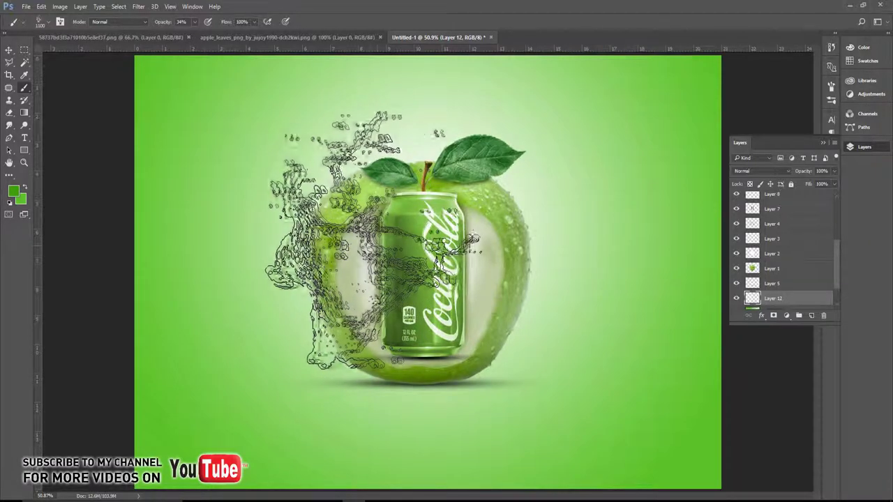
click(377, 240)
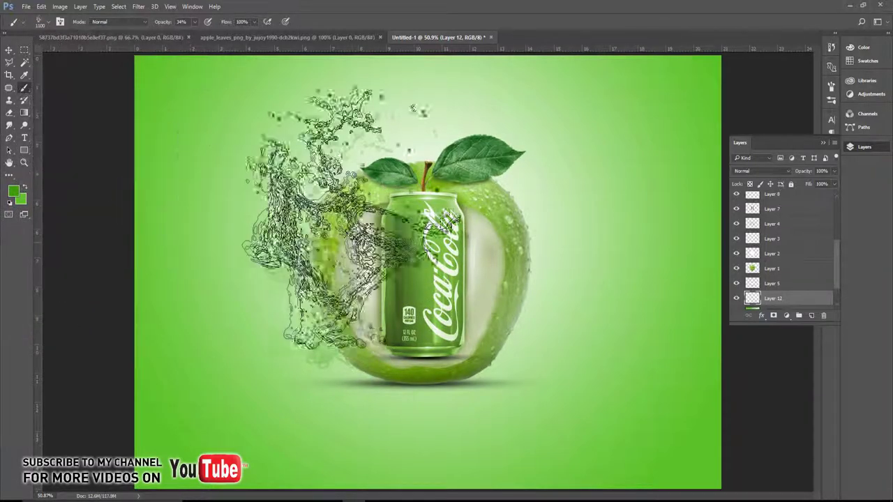
key(ctrl+z)
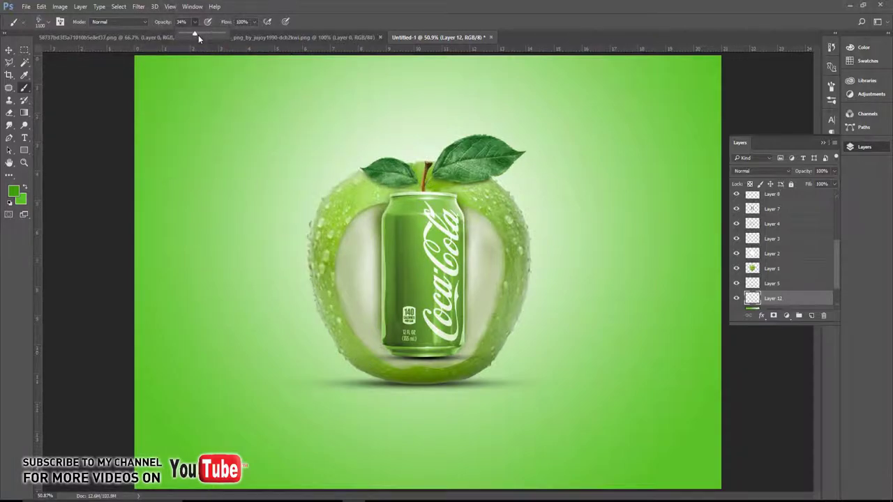
drag(198, 35, 227, 34)
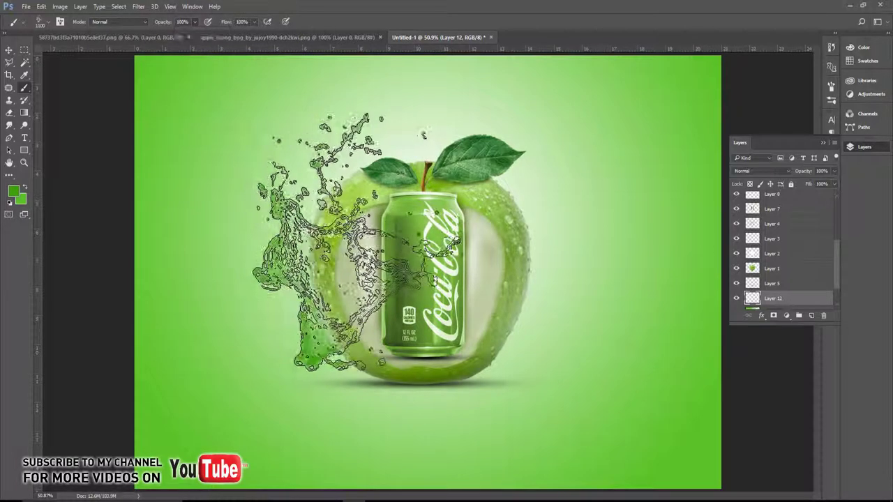
click(357, 247)
- Rotate and enlarge the splash so it sweeps around the apple, then commit
key(v)
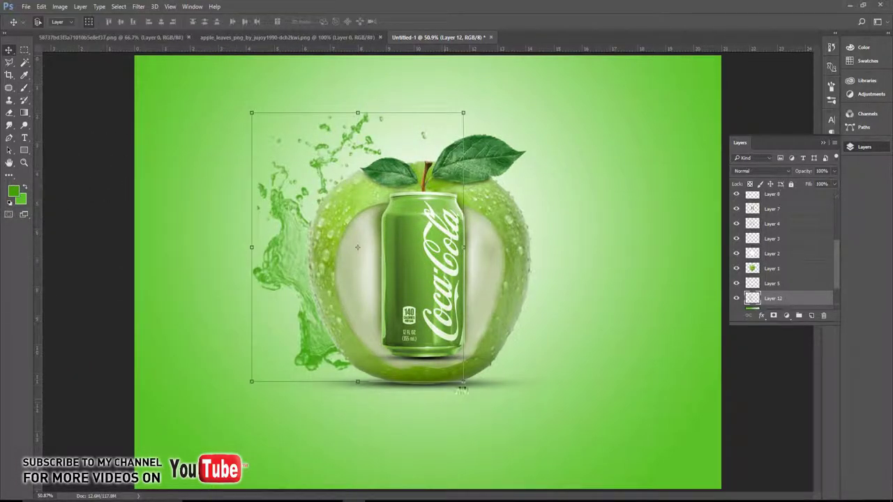
drag(467, 392, 523, 307)
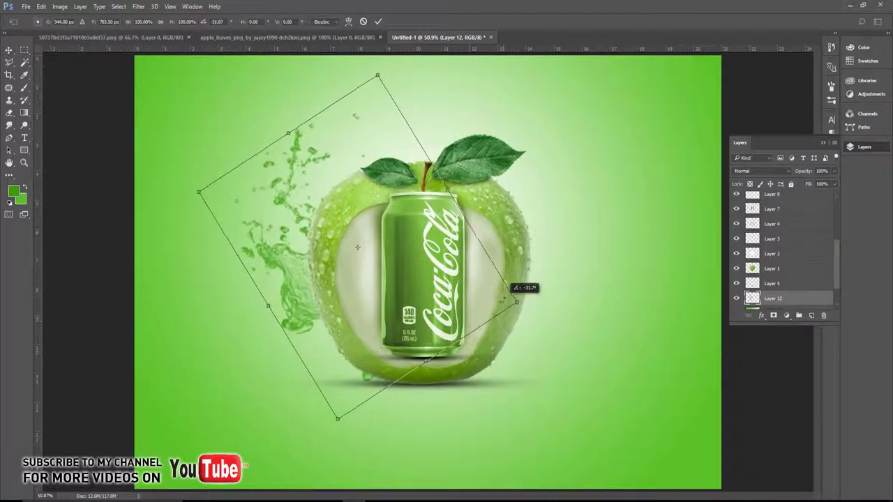
drag(200, 195, 144, 175)
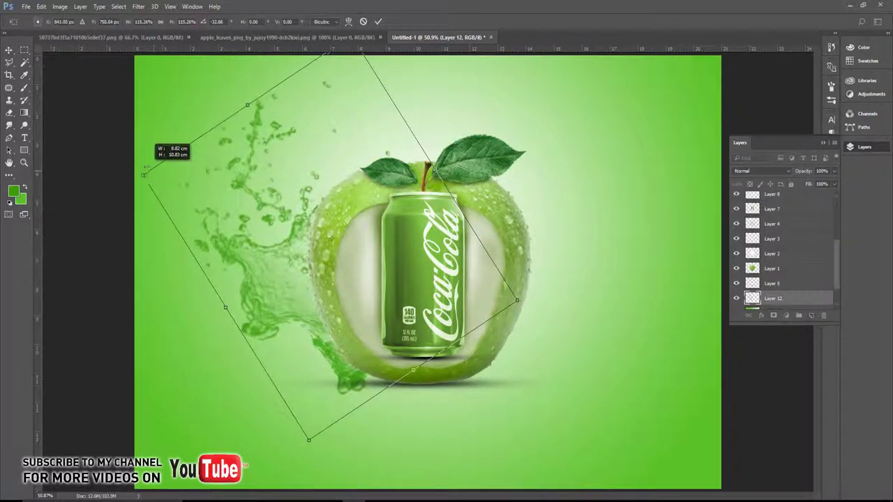
drag(310, 447, 330, 439)
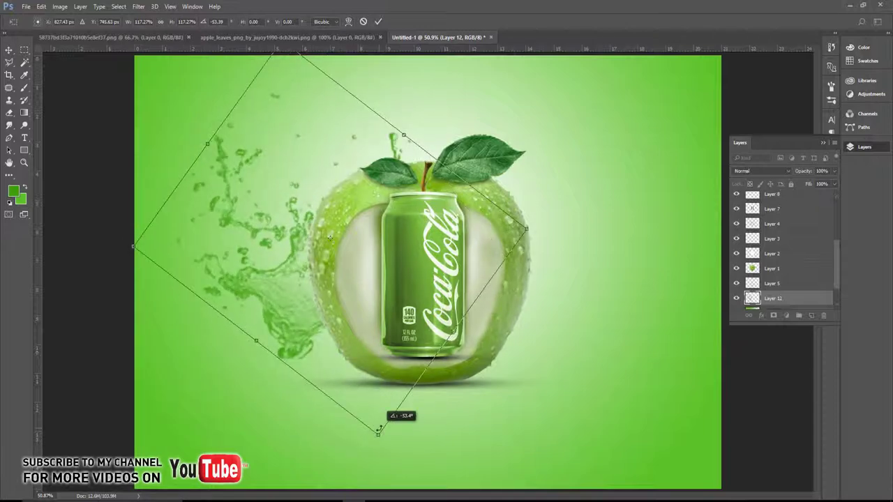
drag(330, 440, 380, 429)
key(Return)
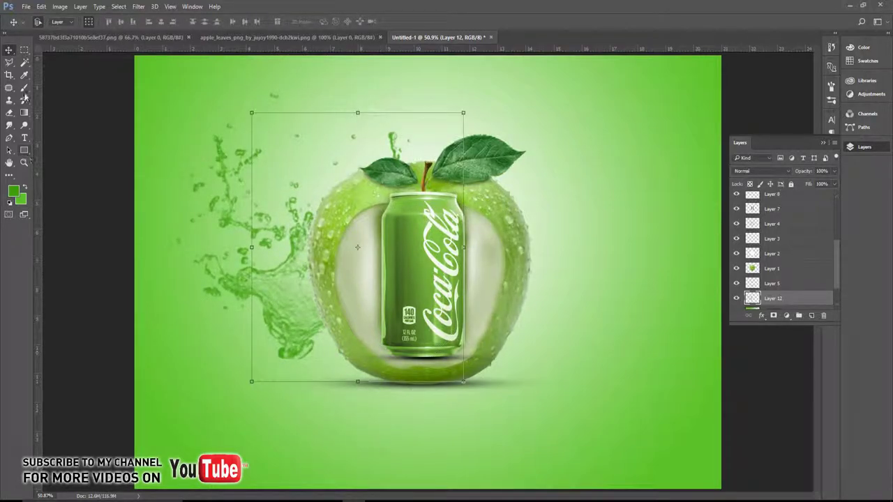
- Choose another splash brush at about 1100 px and stamp splashes on a new layer
key(b)
click(46, 22)
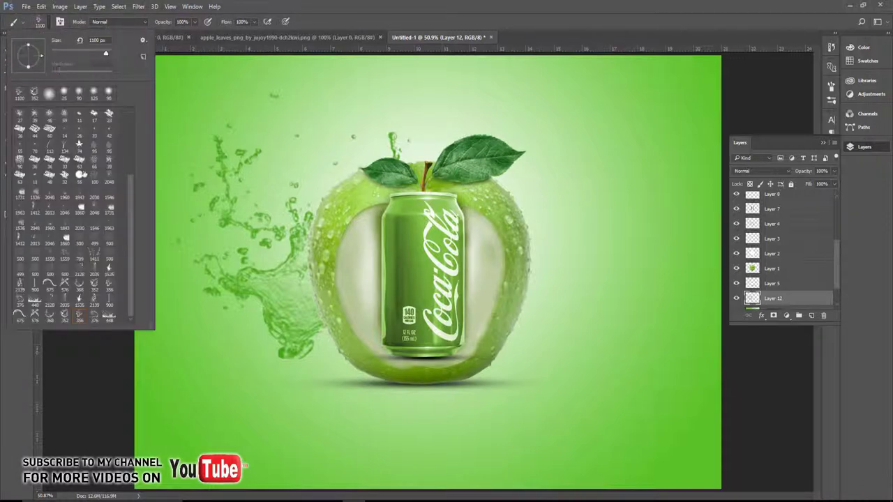
click(65, 316)
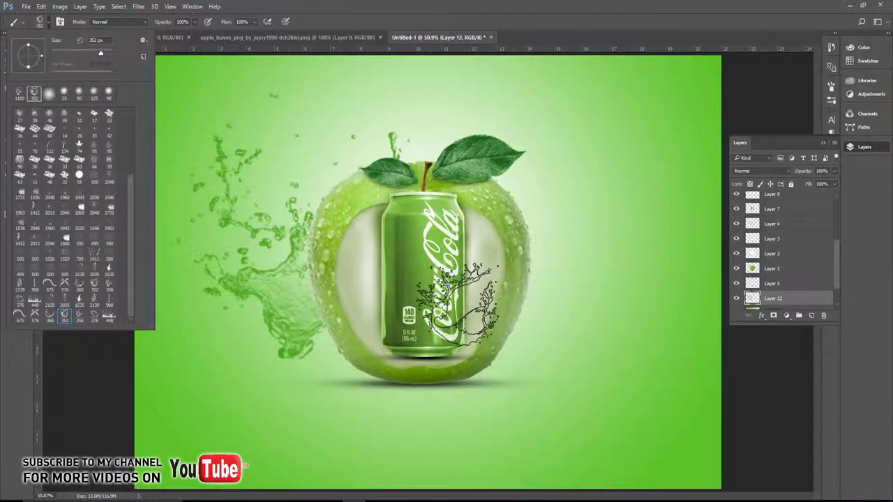
click(458, 303)
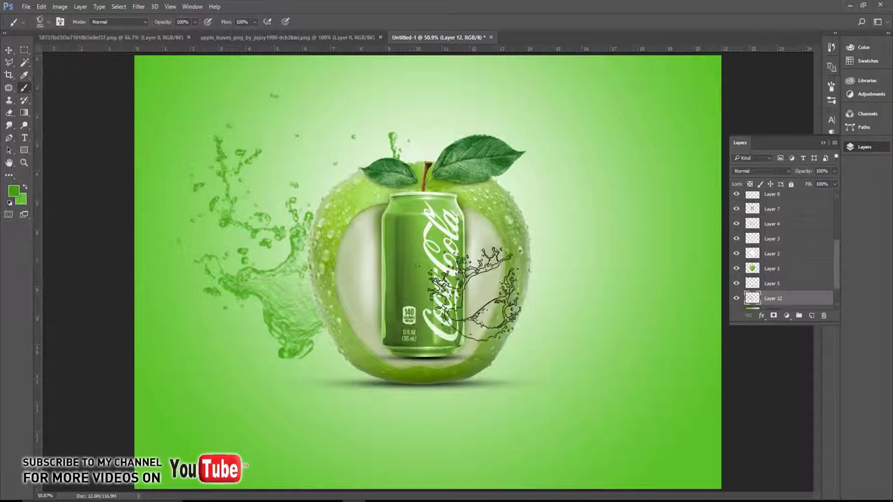
key(bracketright)
key(bracketright)
key(bracketright)
key(bracketright)
key(bracketright)
key(bracketright)
key(bracketright)
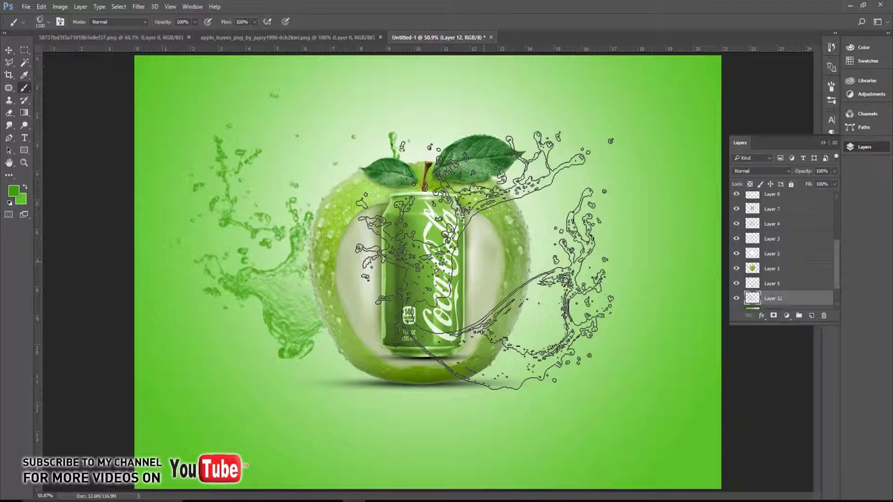
click(812, 316)
click(500, 279)
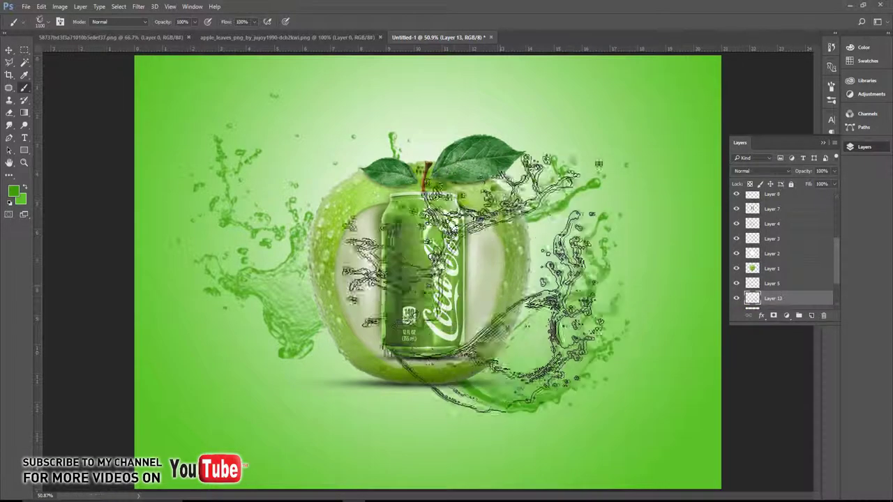
click(301, 269)
- Shrink, rotate about -46° and stretch the splash, then position it around the apple's right side
key(v)
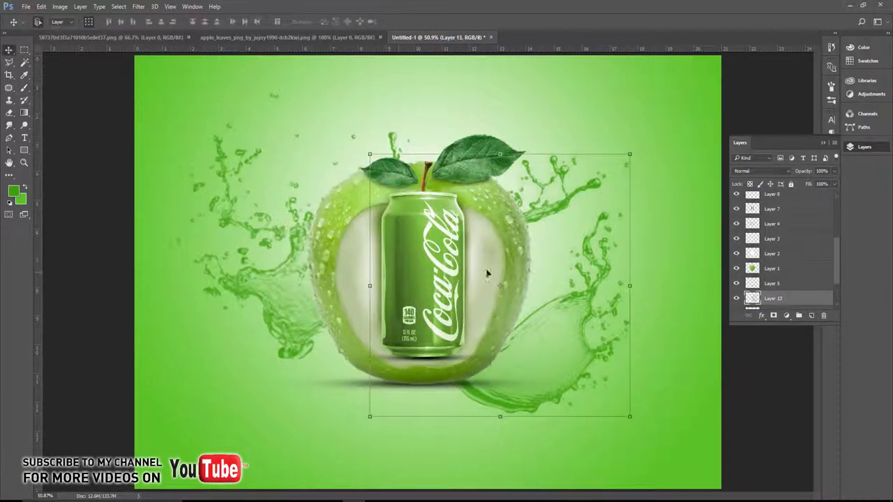
mouse_move(632, 417)
mouse_down()
mouse_move(605, 398)
mouse_move(662, 263)
mouse_up()
drag(560, 185, 575, 169)
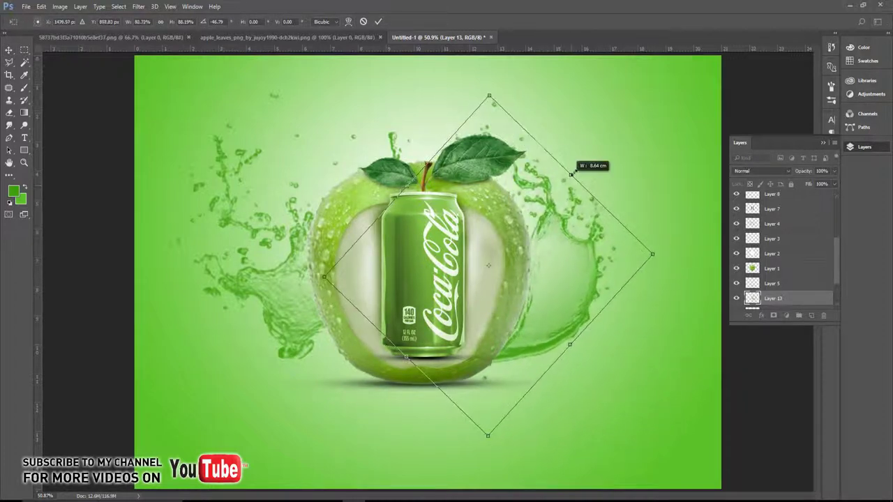
drag(494, 91, 493, 70)
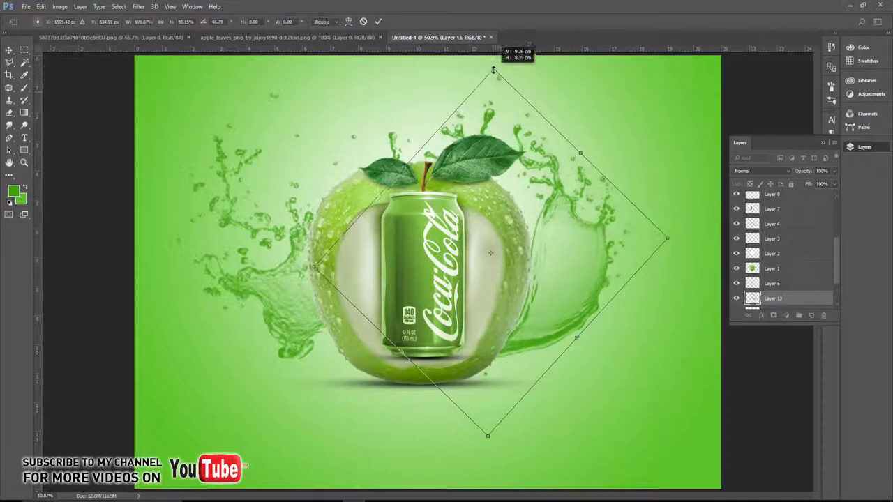
key(Return)
drag(571, 212, 562, 229)
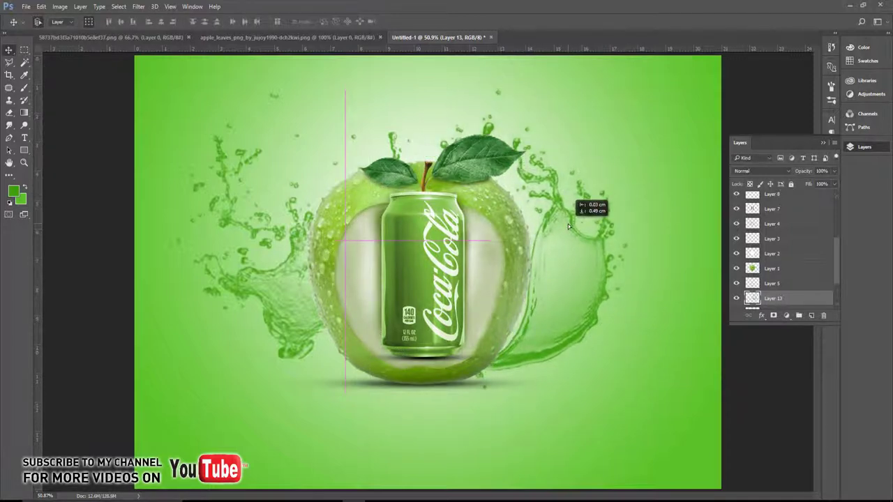
click(810, 317)
- Stamp a green splash bursting upward above the apple on Layer 14
key(b)
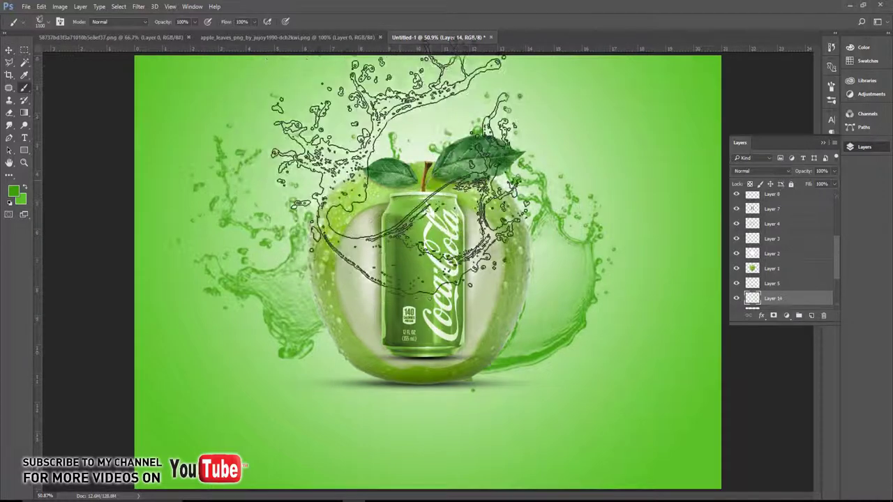
click(391, 185)
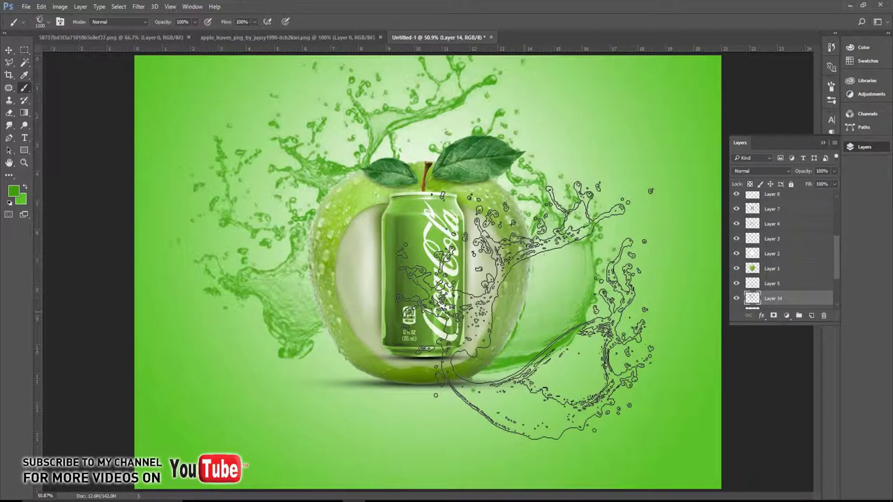
key(v)
scroll(496, 315, down, 2)
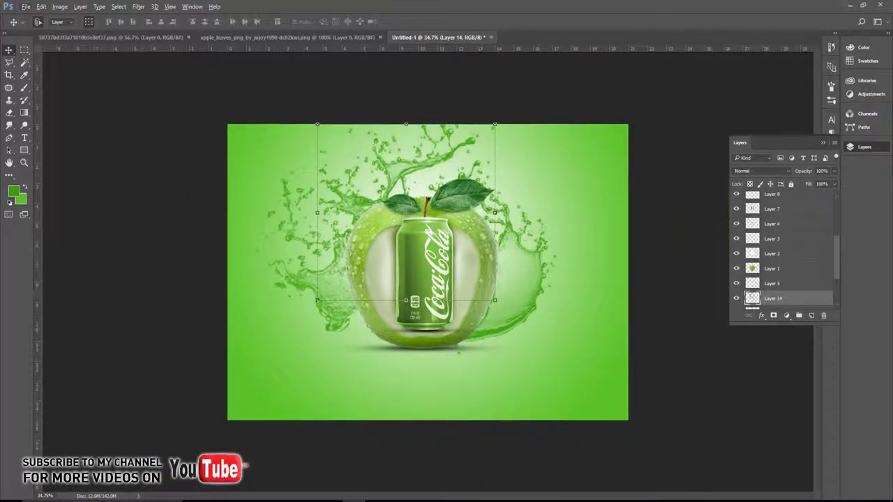
click(650, 310)
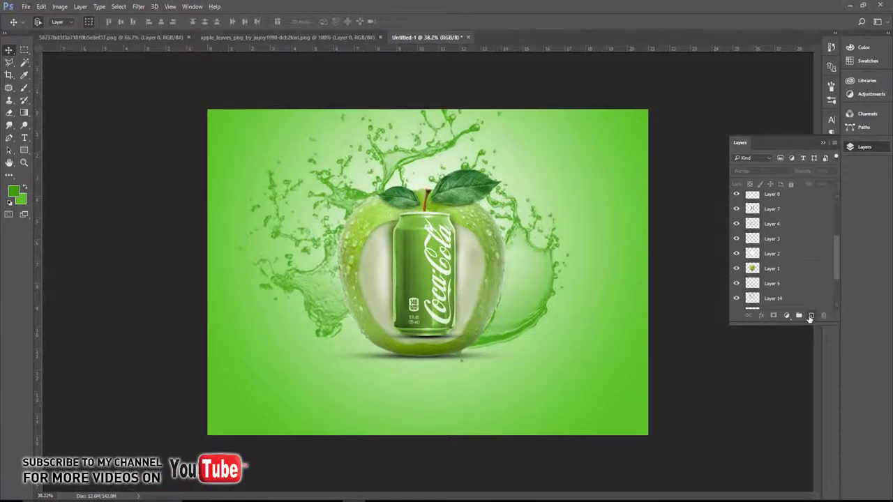
- Create a new empty Layer 15 and return to the brush shapes list
click(811, 316)
key(b)
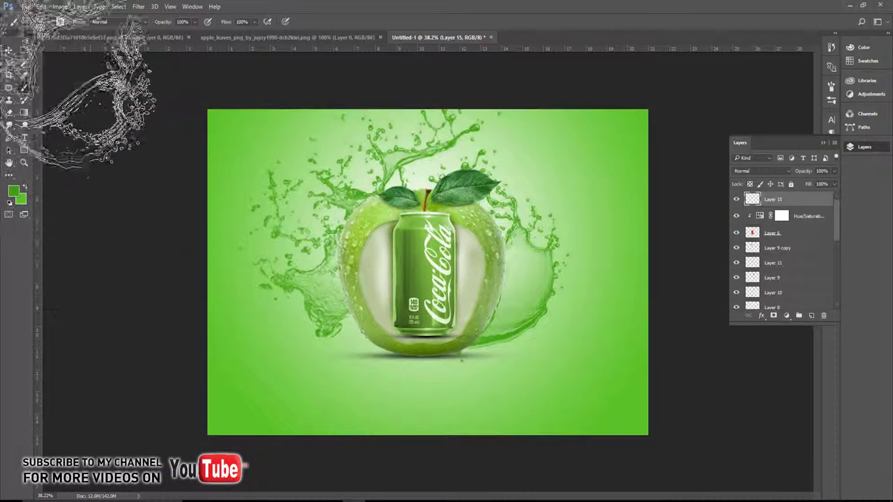
click(39, 22)
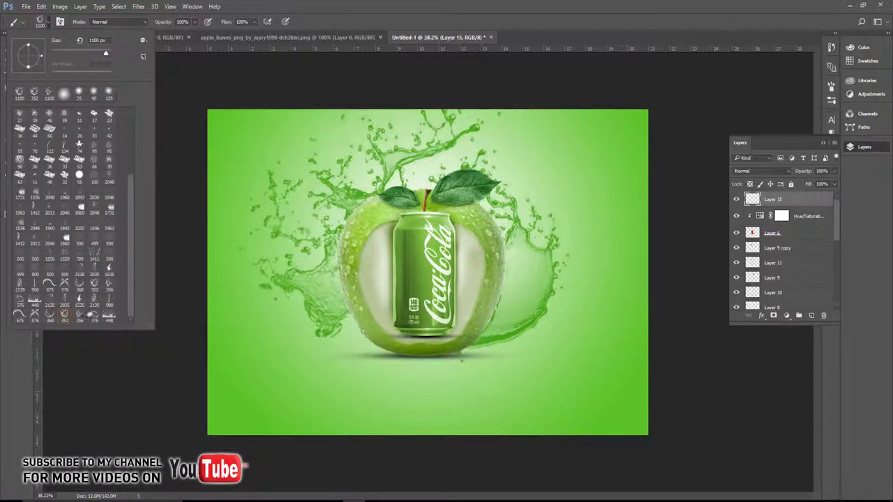
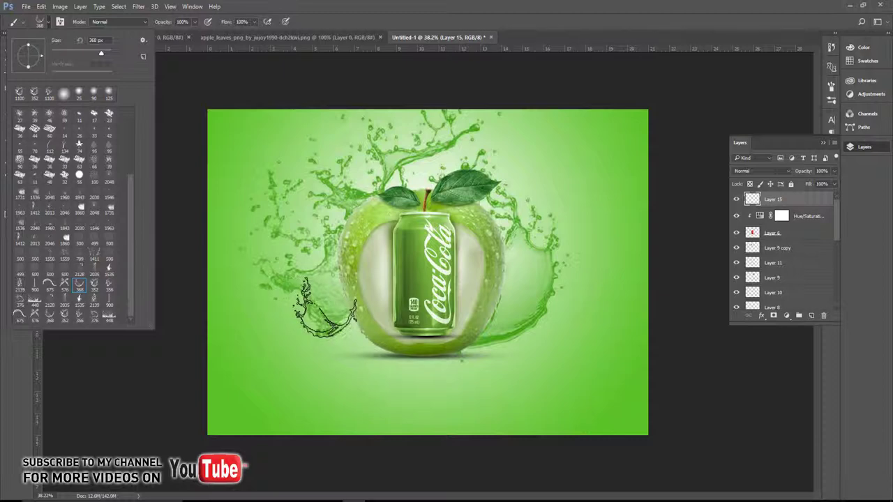
- Stamp a 1400 px green water splash over the apple and can on Layer 15
click(50, 23)
key(bracketright)
key(bracketright)
key(bracketright)
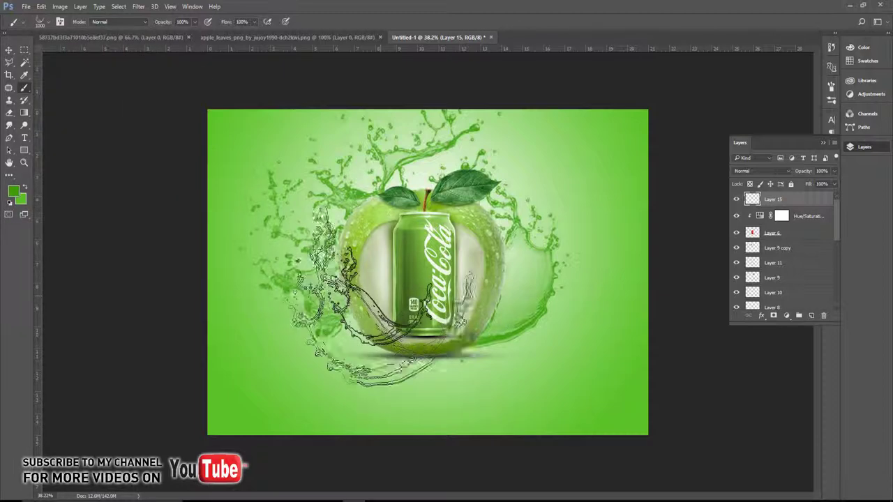
key(bracketright)
key(bracketright)
key(bracketright)
key(bracketright)
key(bracketright)
key(bracketright)
key(bracketright)
key(bracketright)
click(399, 257)
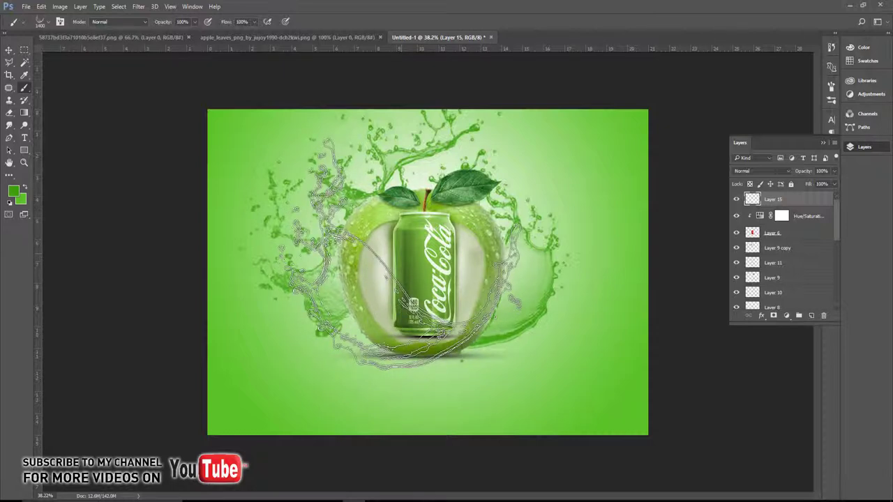
- Clip the splash layer and move Layer 15 down to sit beneath Layer 14
key(v)
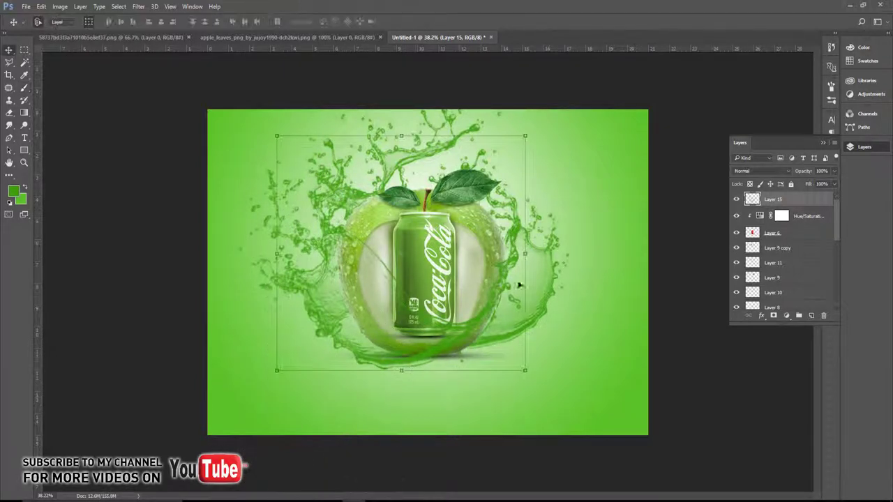
key(ctrl+alt+g)
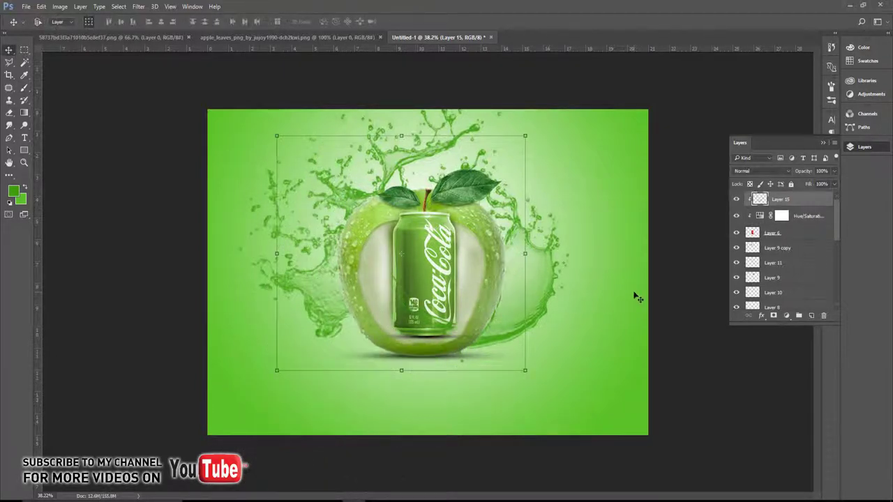
key(ctrl+shift+bracketleft)
key(ctrl+bracketright)
key(ctrl+bracketright)
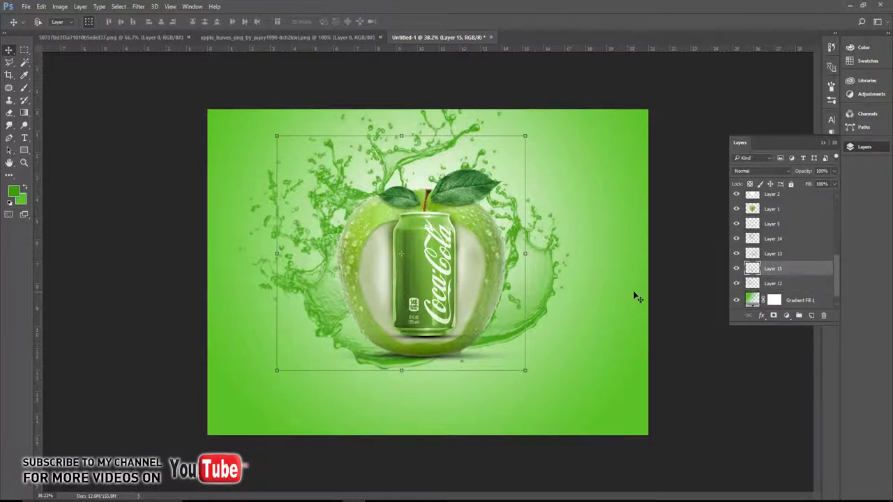
key(ctrl+bracketright)
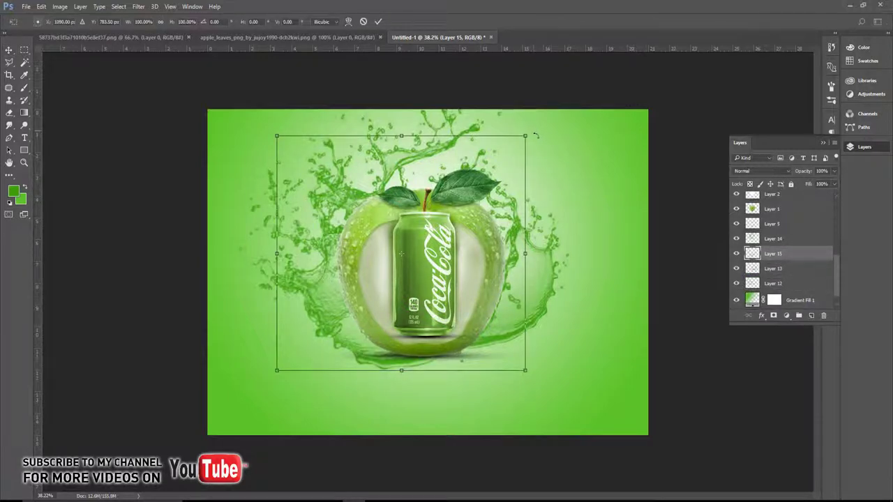
- Rotate the splash about 24°, shift it right and up, and scale it to roughly 87%
drag(532, 130, 552, 208)
drag(334, 301, 354, 294)
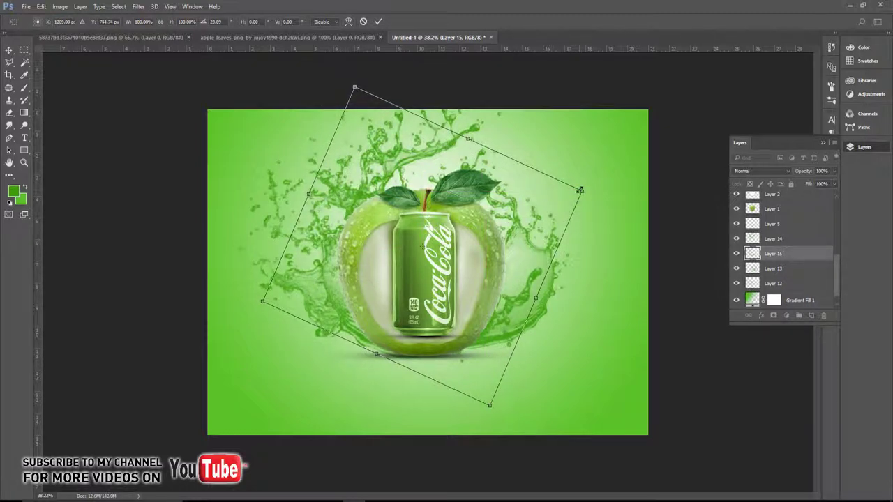
drag(580, 190, 566, 197)
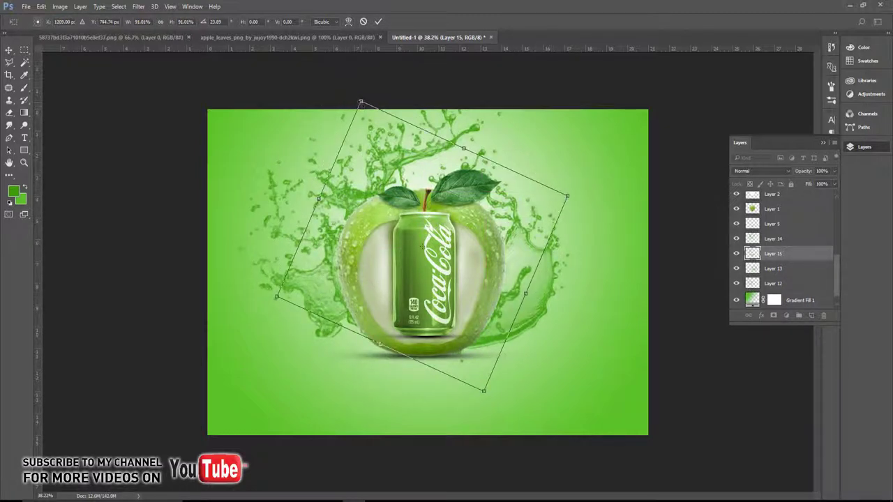
drag(360, 103, 364, 113)
key(Return)
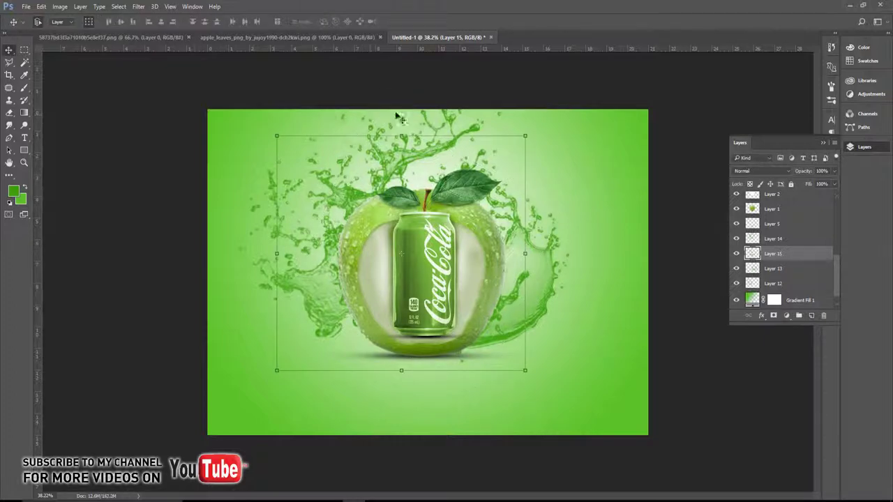
click(160, 206)
- Select the apple's Layer 1, zoom in, and load a soft round brush with 0% hardness
click(376, 228)
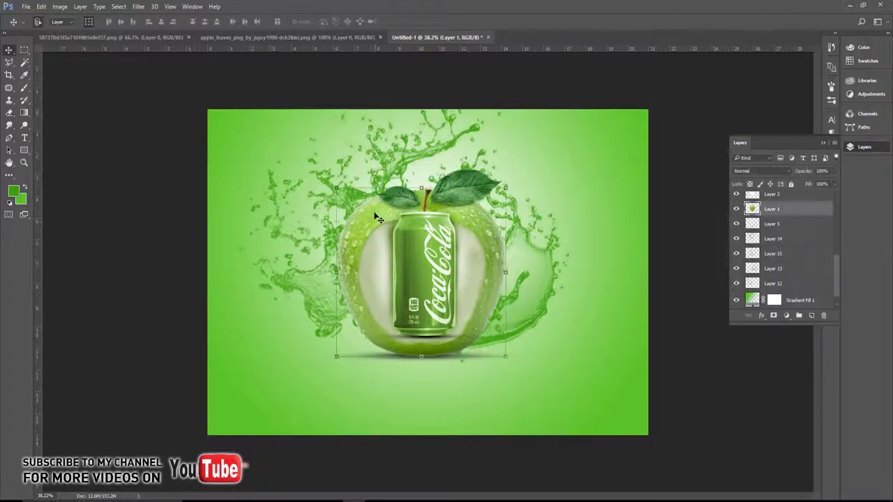
key(ctrl+plus)
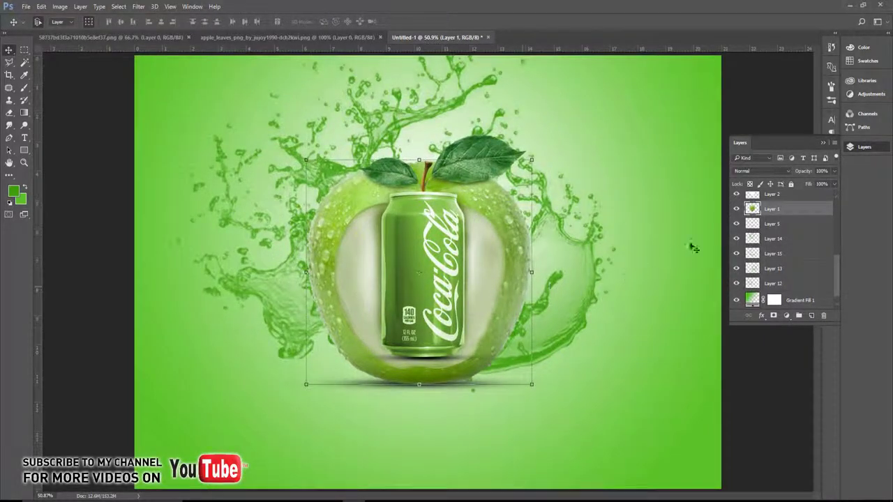
scroll(374, 270, up, 1)
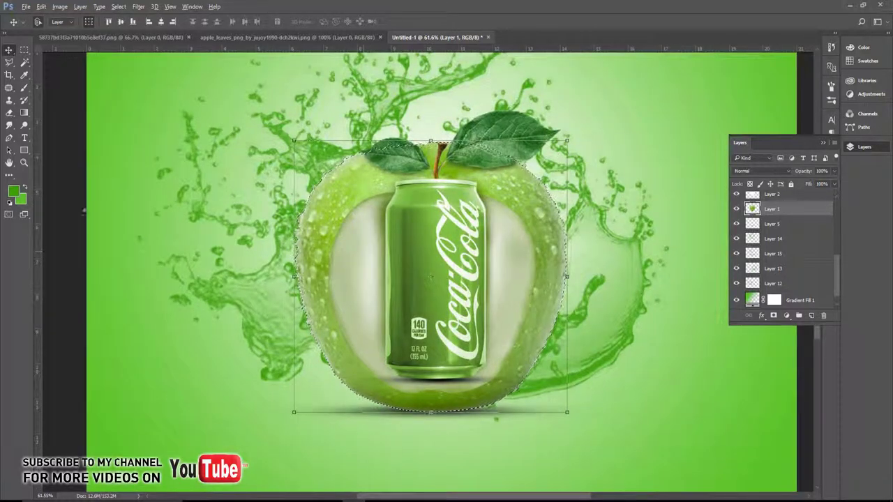
click(25, 87)
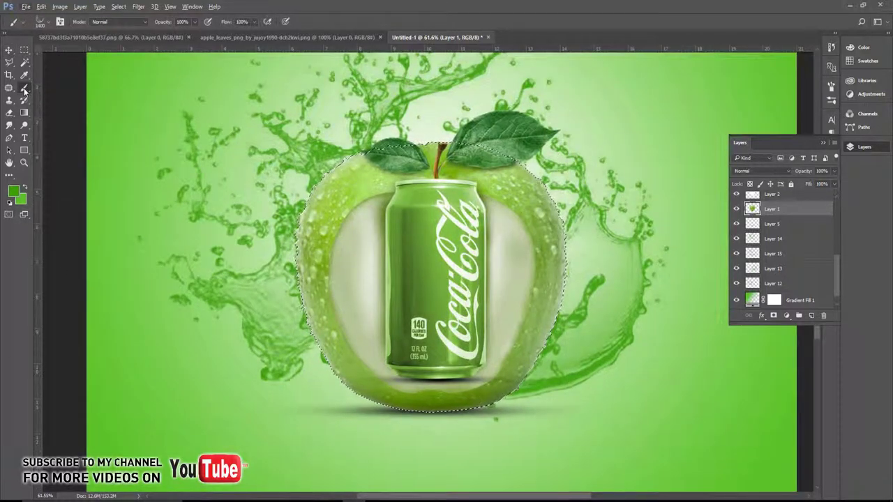
right_click(24, 89)
click(40, 21)
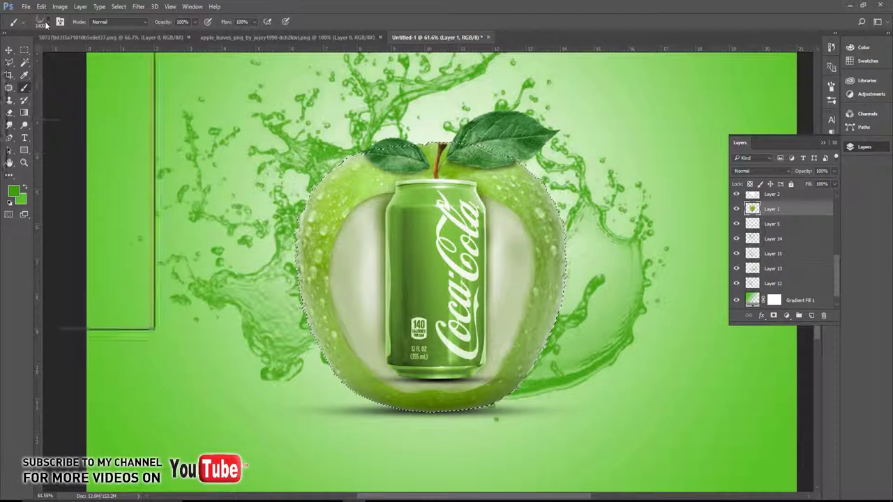
scroll(121, 187, up, 1)
scroll(120, 187, up, 10)
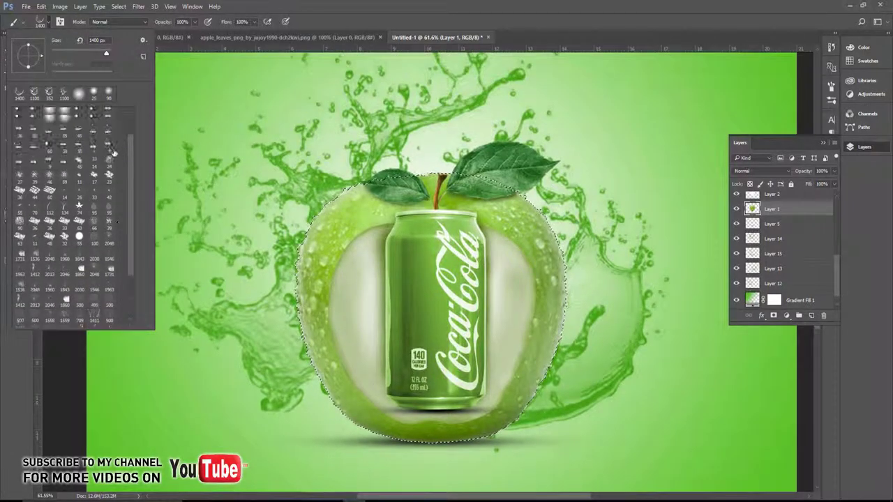
click(78, 92)
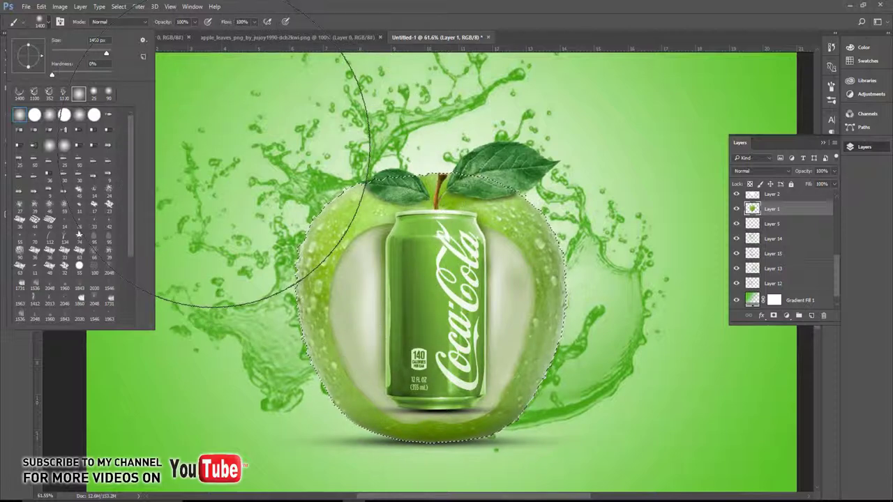
click(48, 23)
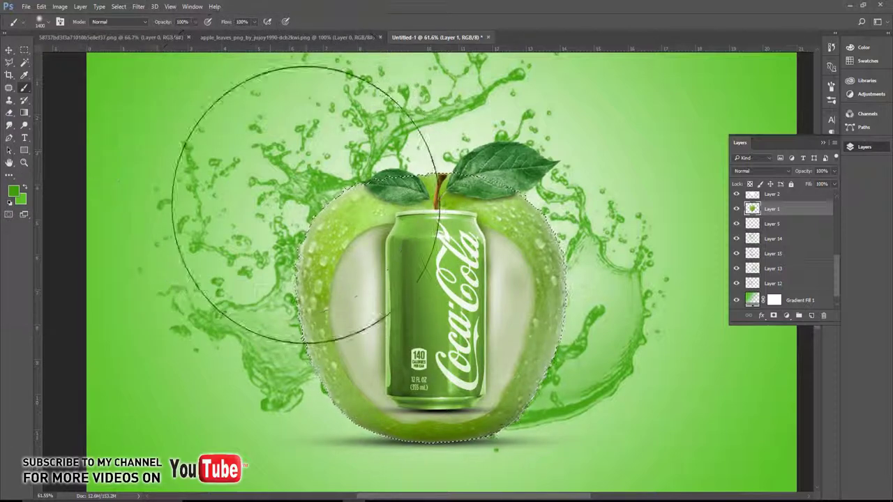
- Keep green as the foreground colour in the Color Picker
key(i)
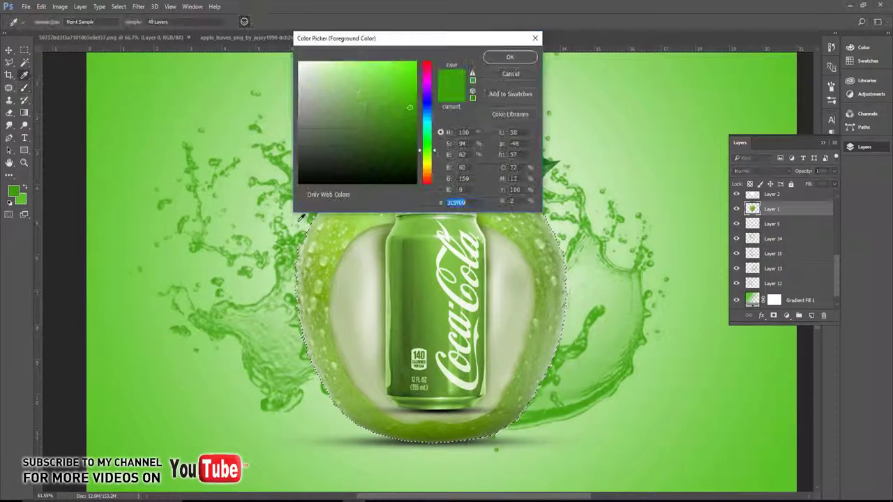
click(12, 190)
click(498, 60)
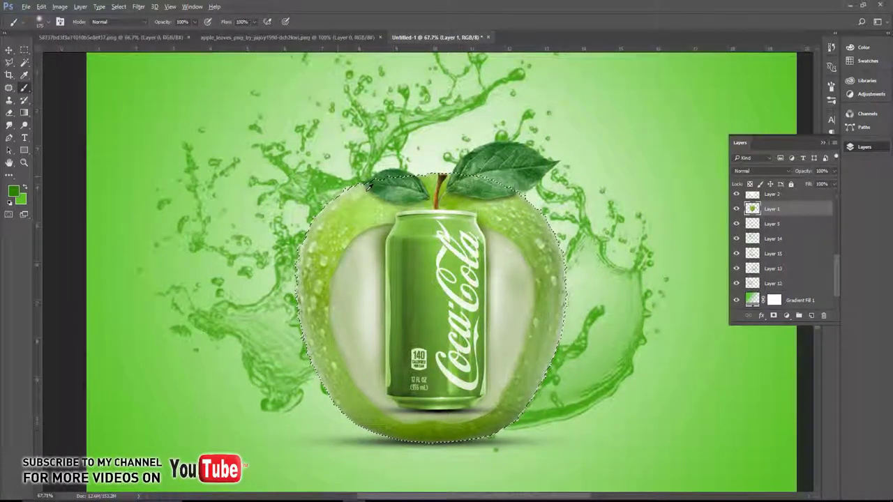
- Set the brush opacity to 28%
scroll(352, 185, up, 3)
click(193, 22)
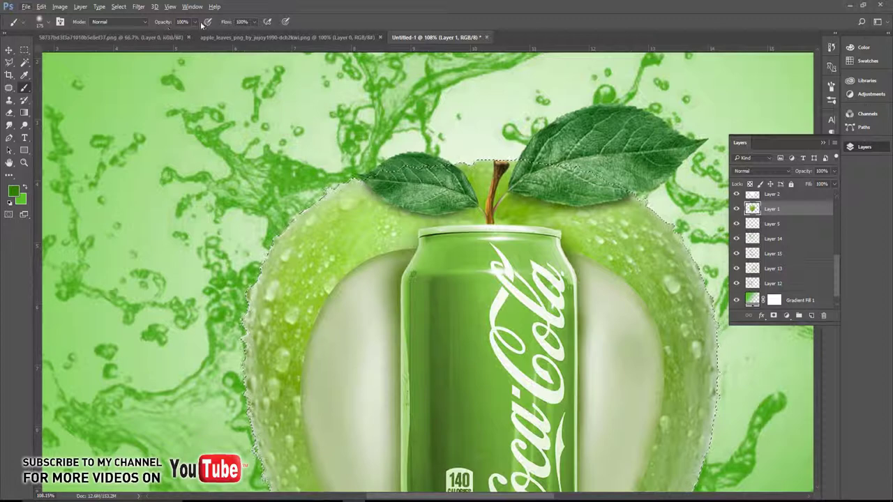
drag(164, 34, 178, 35)
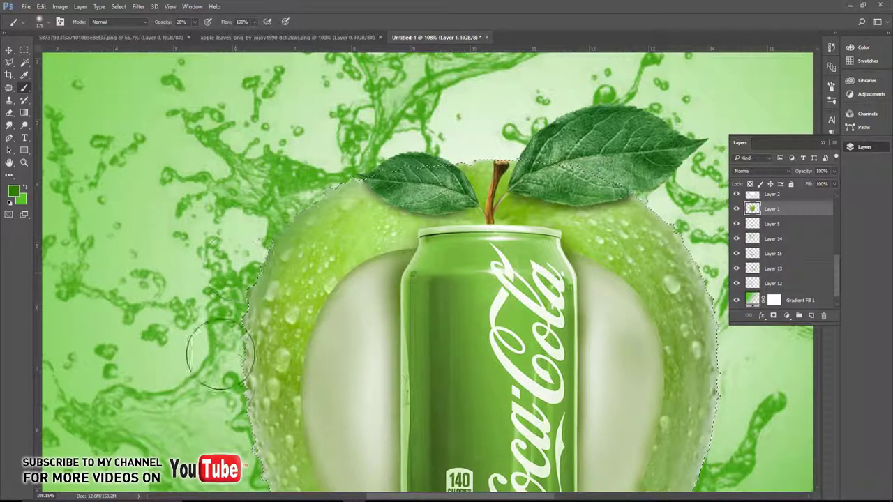
- Paint soft green strokes over the splash along the apple's lower and upper-right edges
mouse_move(215, 392)
mouse_down()
mouse_move(194, 218)
mouse_move(193, 267)
mouse_move(189, 230)
mouse_move(223, 348)
mouse_move(258, 418)
mouse_move(175, 224)
mouse_move(256, 403)
mouse_move(319, 458)
mouse_move(214, 328)
mouse_move(377, 430)
mouse_up()
scroll(377, 429, right, 5)
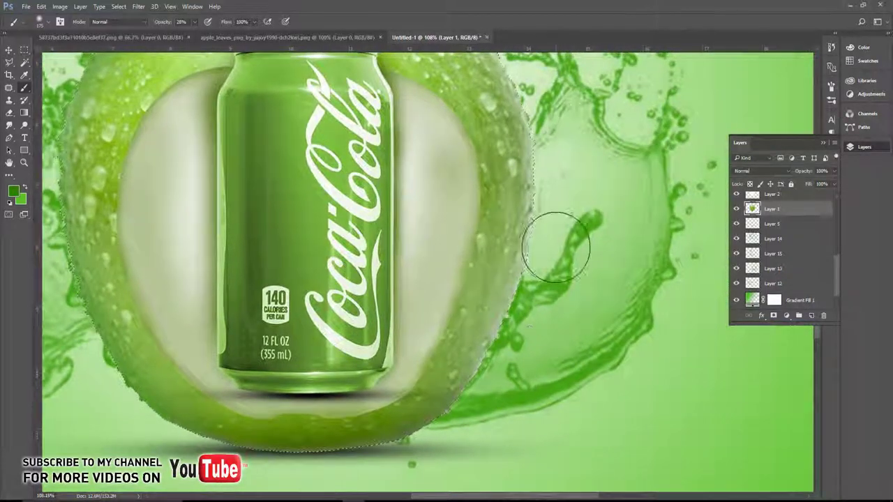
mouse_move(524, 324)
mouse_down()
mouse_move(418, 463)
mouse_move(564, 168)
mouse_move(427, 457)
mouse_move(300, 468)
mouse_move(353, 471)
mouse_up()
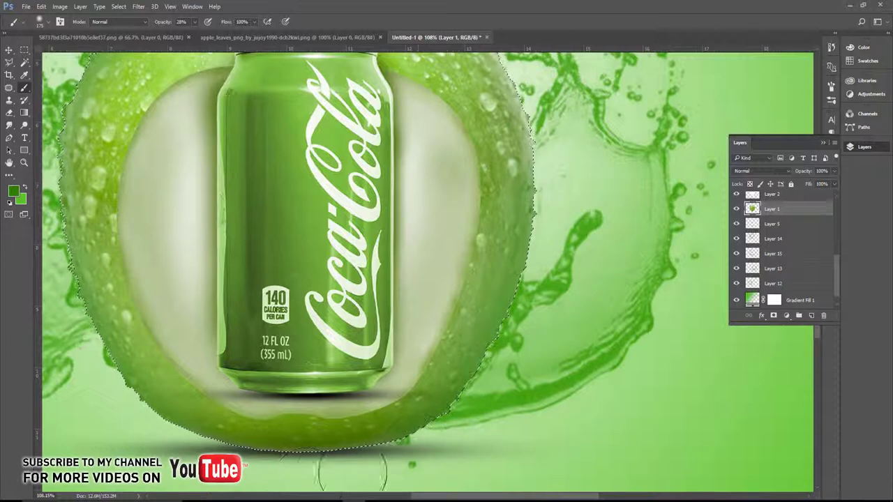
scroll(459, 379, up, 3)
scroll(458, 379, right, 2)
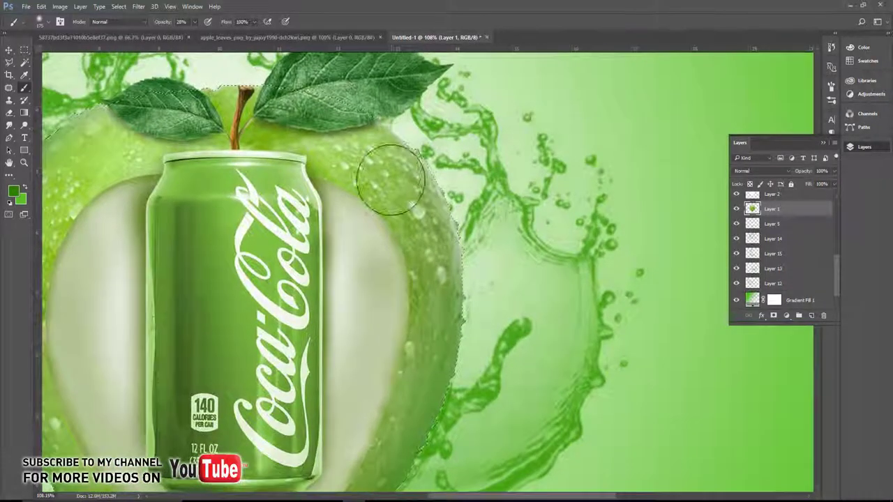
mouse_move(436, 169)
mouse_down()
mouse_move(435, 136)
mouse_move(491, 250)
mouse_move(524, 350)
mouse_up()
- Paint soft green strokes over the splash along the apple's left edge
scroll(523, 350, up, 3)
scroll(523, 350, left, 2)
scroll(523, 350, down, 1)
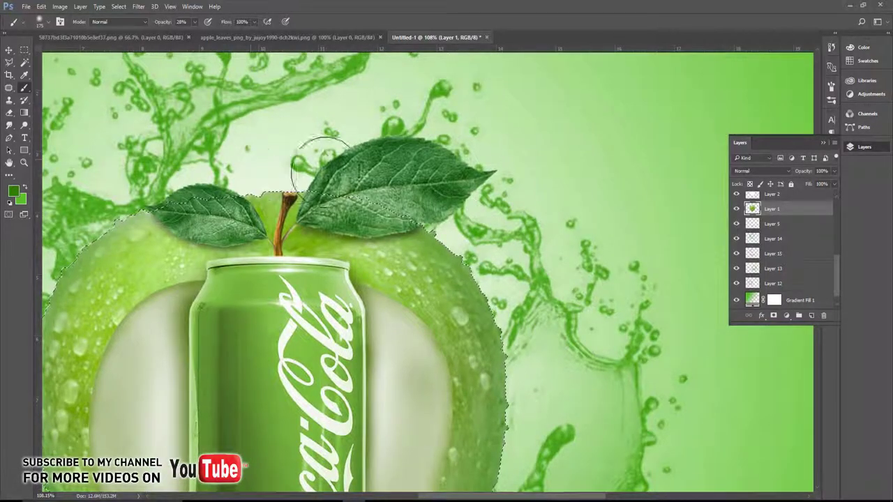
scroll(142, 183, down, 3)
scroll(142, 183, left, 4)
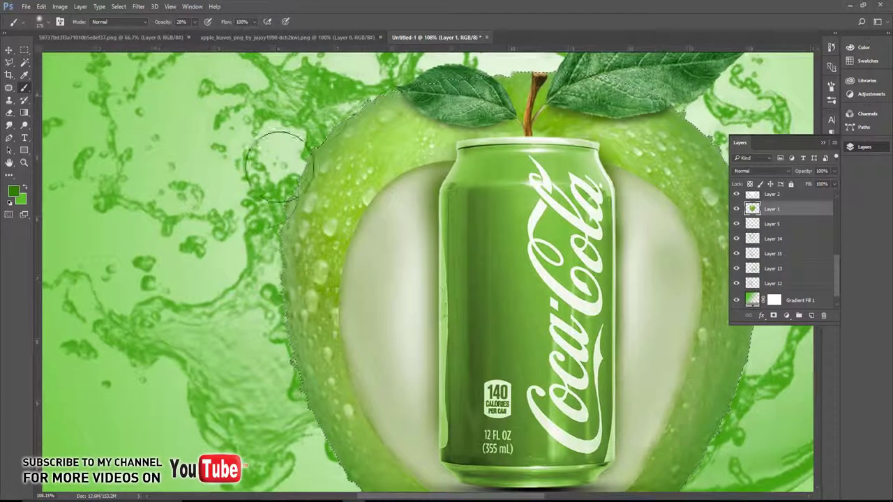
mouse_move(254, 223)
mouse_down()
mouse_move(259, 359)
mouse_move(289, 429)
mouse_move(250, 307)
mouse_up()
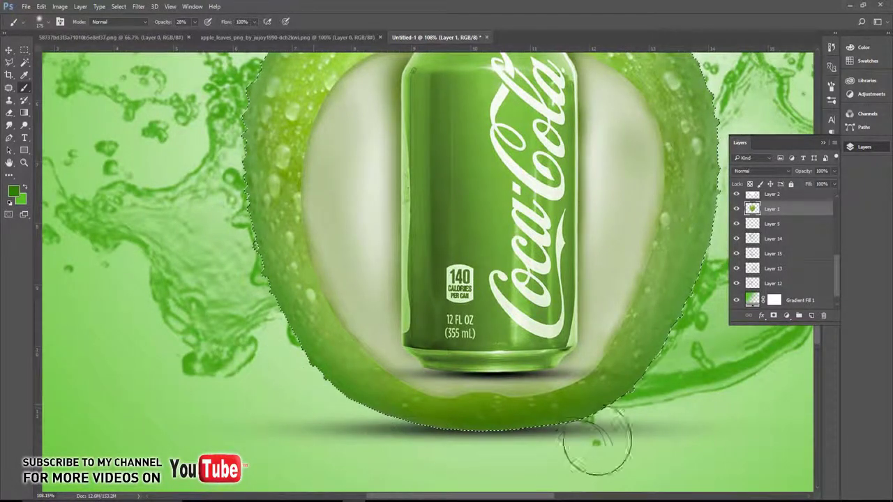
key(v)
scroll(530, 426, down, 3)
- Select the Gradient Fill 1 layer and add a new empty layer above it
scroll(507, 407, down, 2)
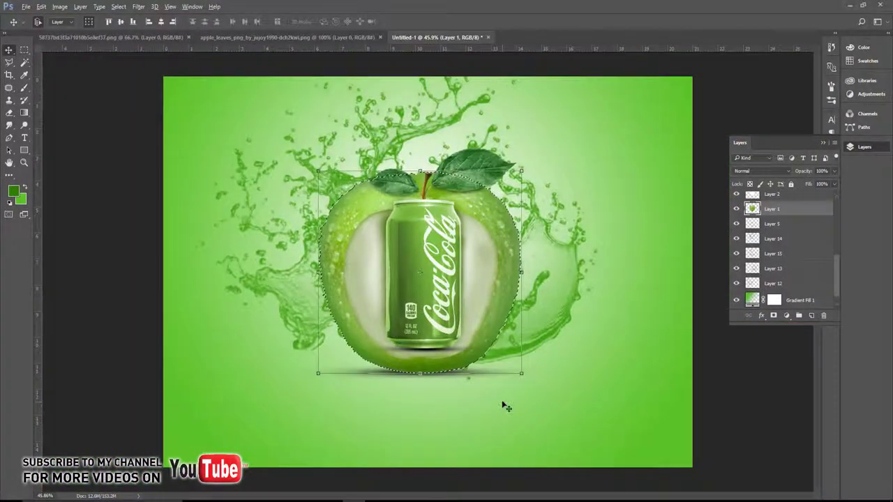
scroll(505, 377, down, 2)
scroll(505, 367, down, 1)
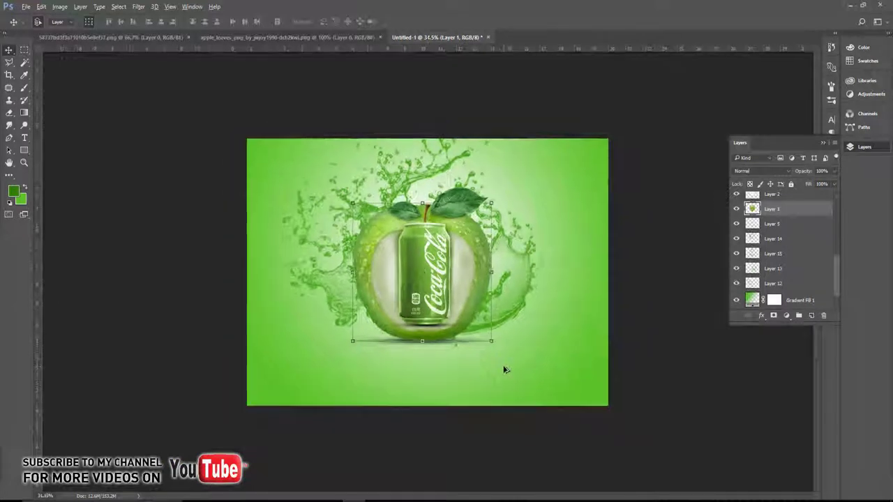
scroll(638, 380, up, 2)
click(550, 327)
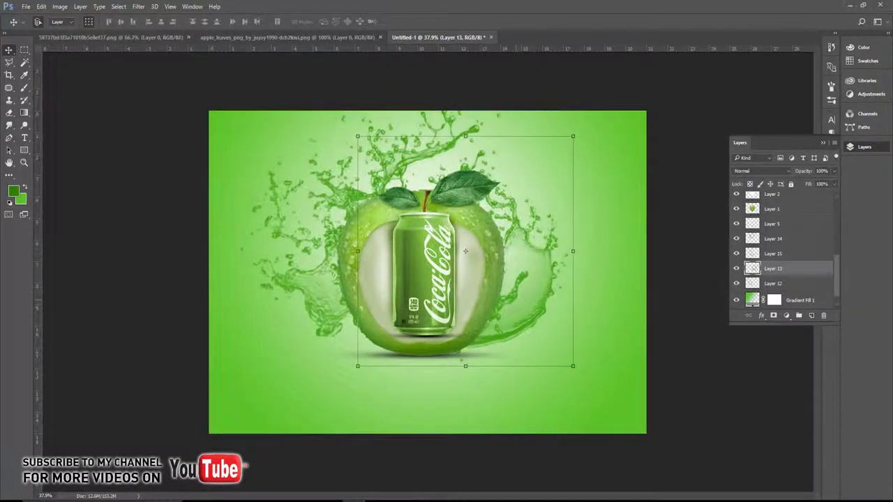
click(418, 293)
click(159, 263)
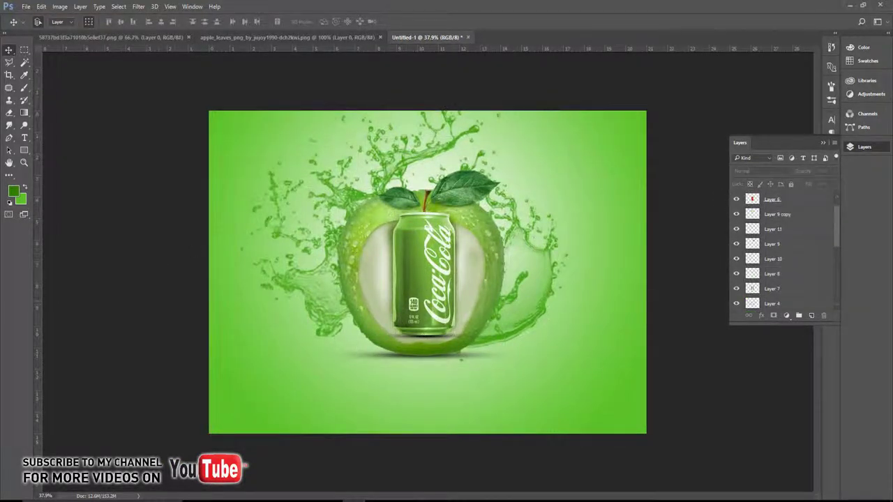
click(601, 236)
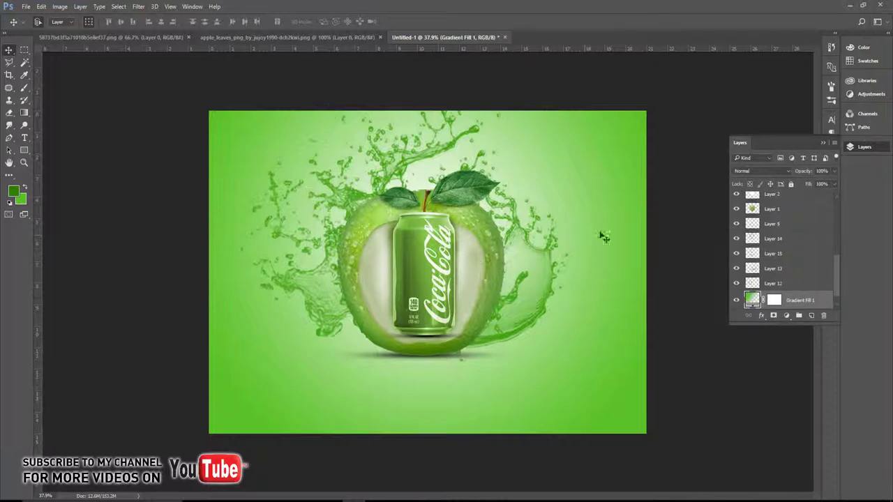
click(811, 316)
- Paint a large soft yellow spot at the upper right with a 100% opacity brush
key(b)
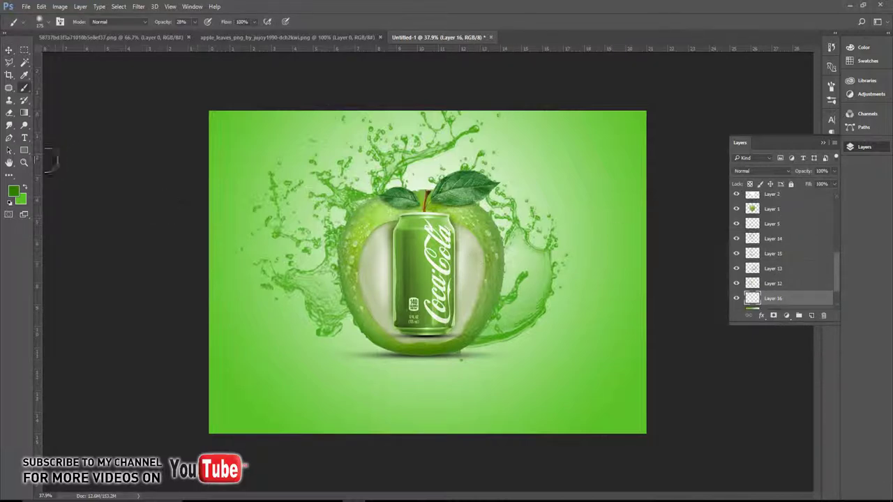
click(13, 191)
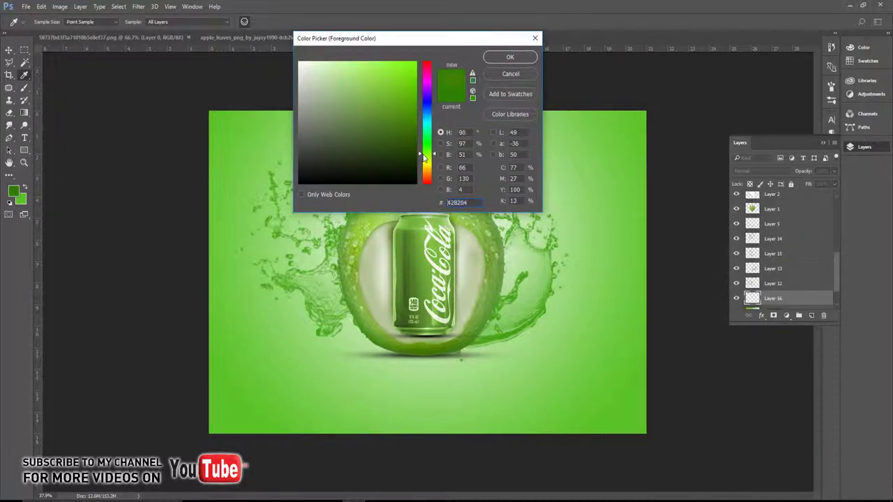
drag(423, 157, 424, 163)
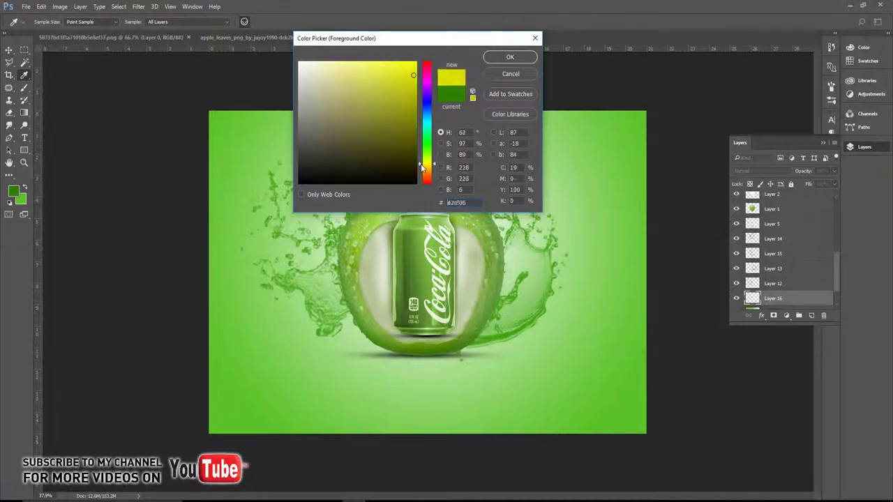
click(510, 58)
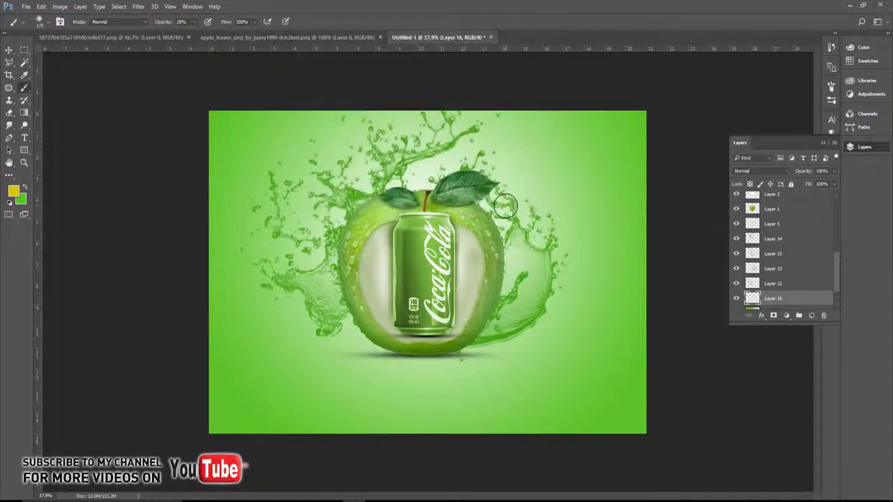
key(bracketright)
key(bracketright)
key(bracketright)
drag(197, 37, 237, 36)
mouse_move(588, 130)
mouse_down()
mouse_move(578, 130)
mouse_move(558, 237)
mouse_up()
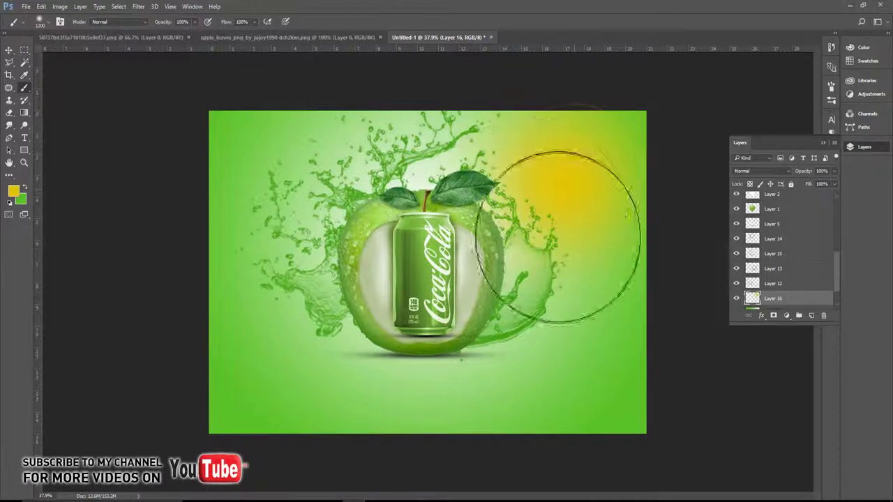
- Scale the yellow glow up to about 131% and fade its layer opacity
key(ctrl+t)
drag(655, 103, 702, 56)
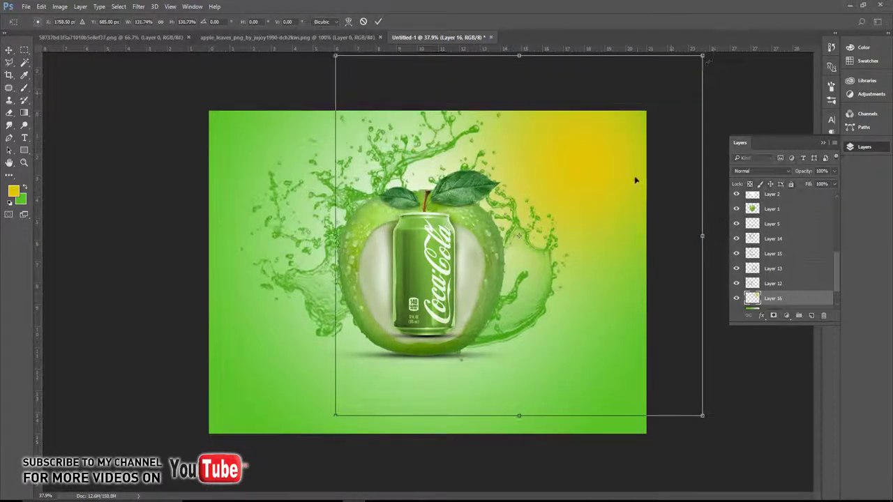
drag(634, 180, 637, 169)
key(Return)
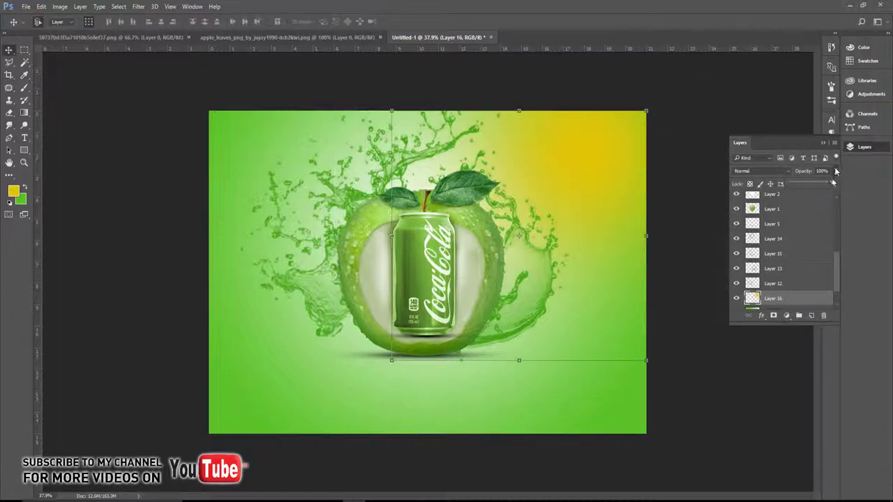
drag(832, 183, 807, 185)
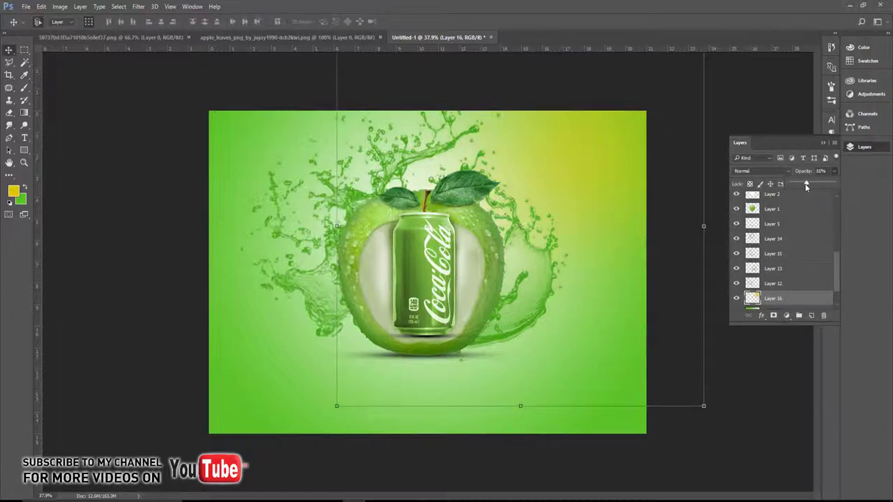
- On a new layer, dab a brighter yellow soft spot at the upper left
key(b)
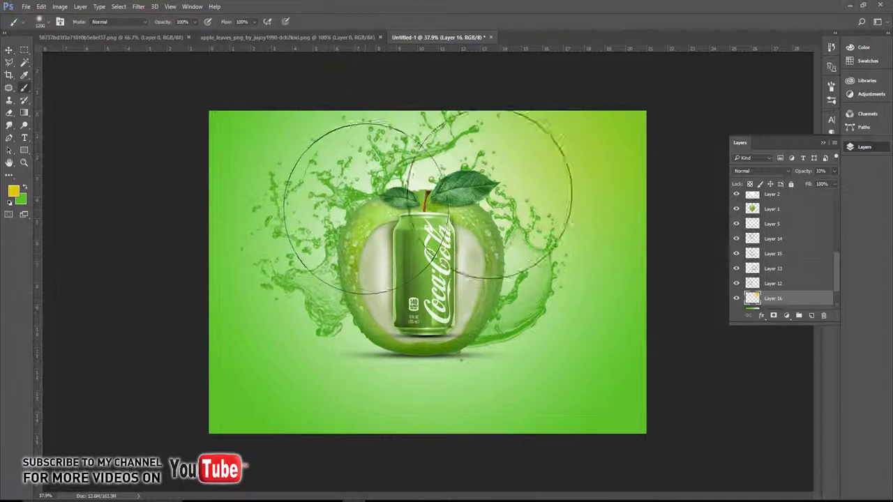
click(811, 315)
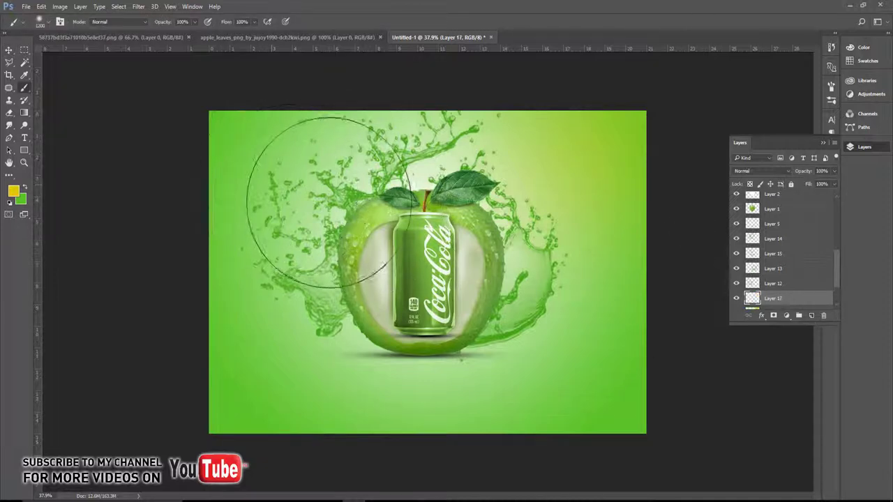
click(17, 196)
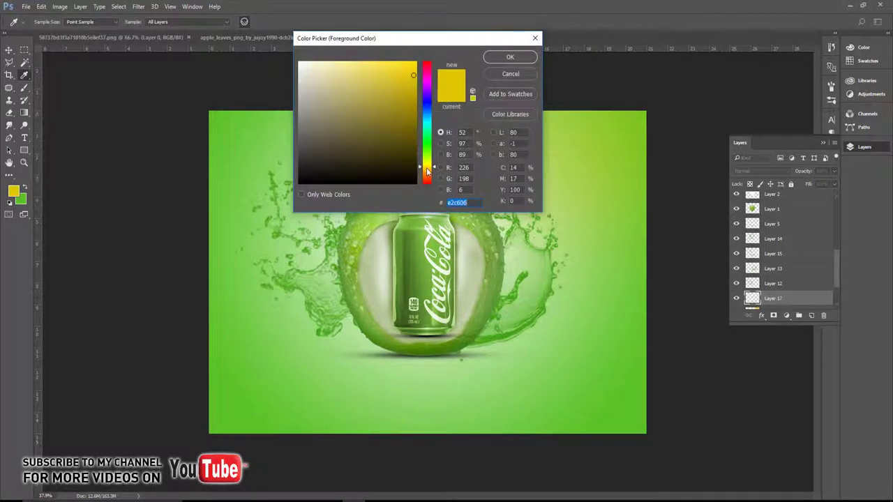
drag(411, 74, 414, 67)
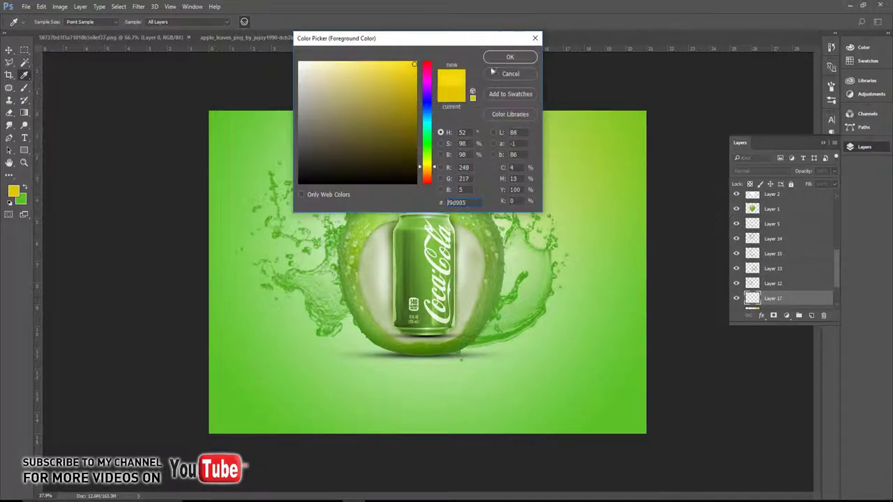
click(510, 56)
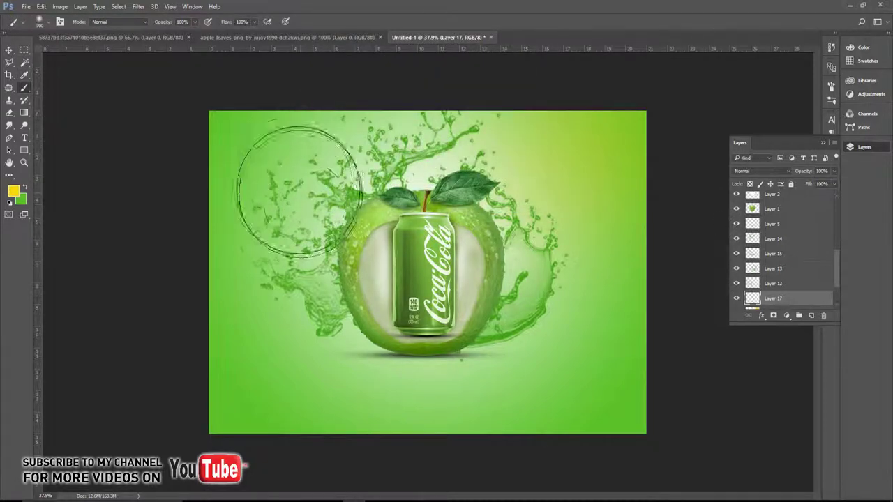
click(282, 171)
- Enlarge the left glow to about 172% and lower its opacity to about 58%
key(v)
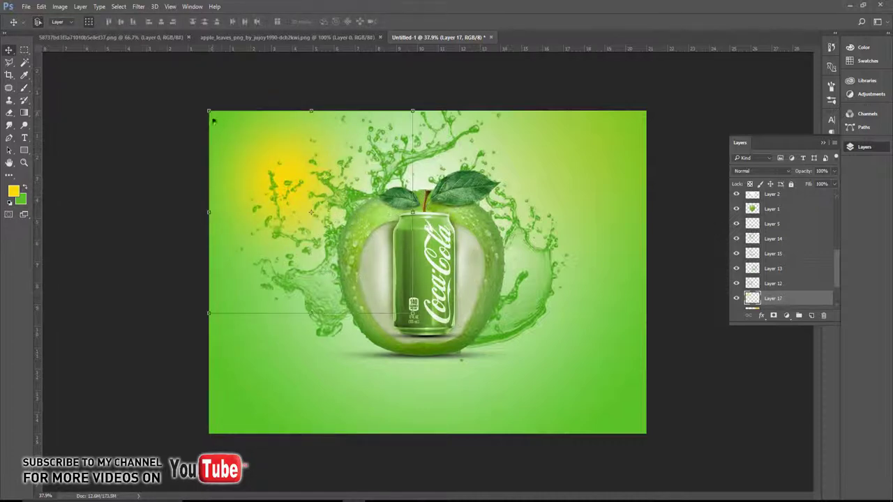
drag(208, 110, 135, 39)
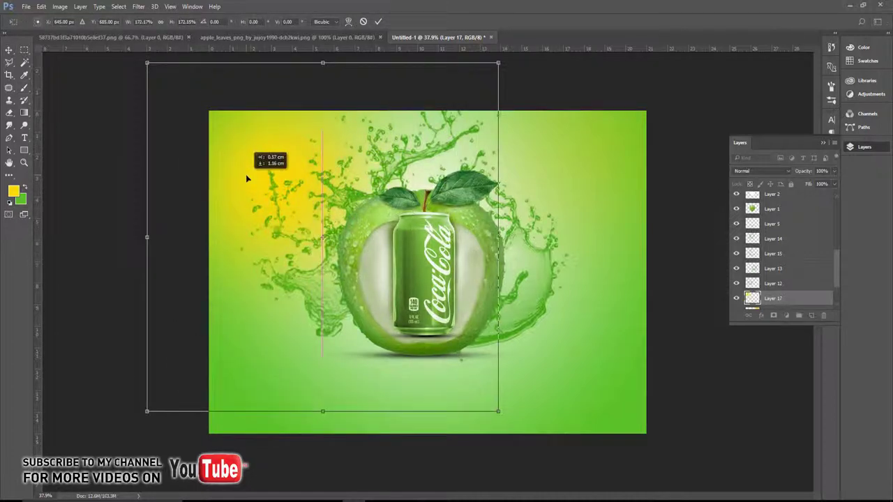
key(Return)
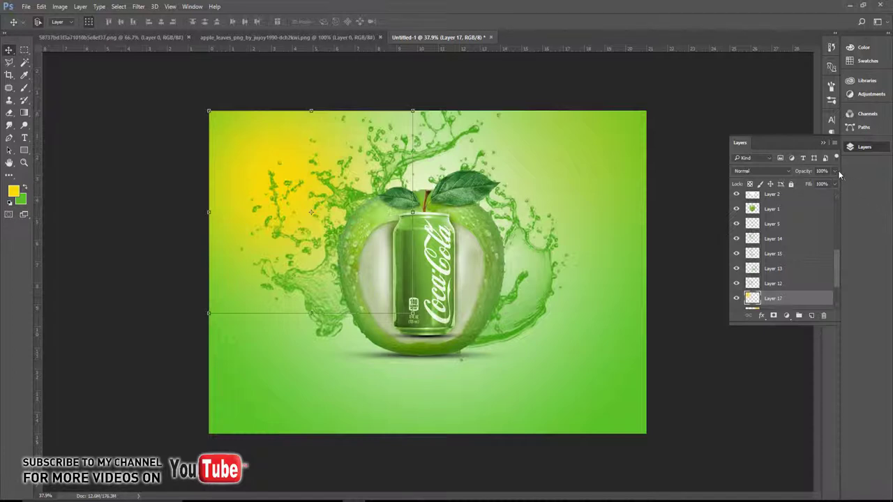
click(834, 171)
drag(832, 184, 807, 184)
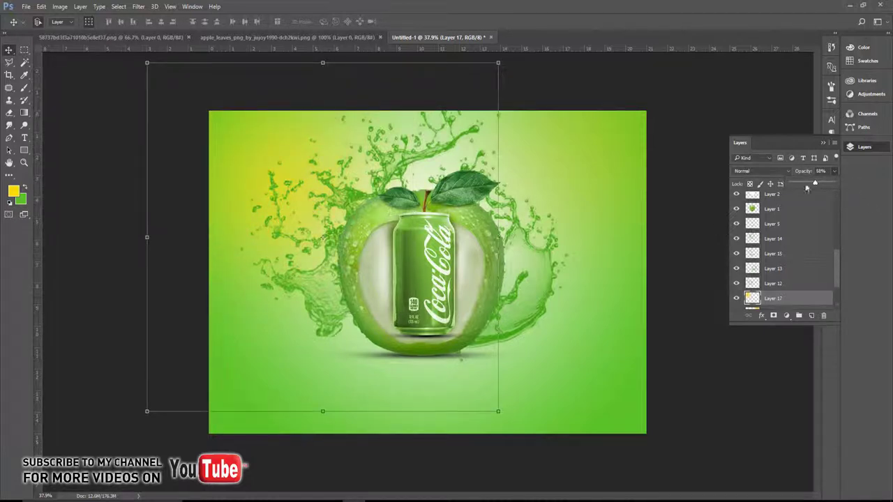
click(523, 218)
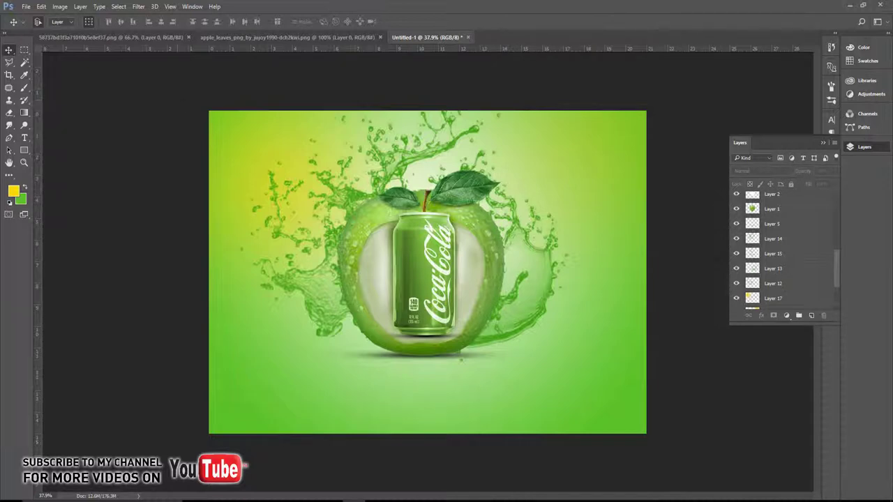
- Select all layers except Layer 17 and a background layer, and duplicate them
key(ctrl+alt+a)
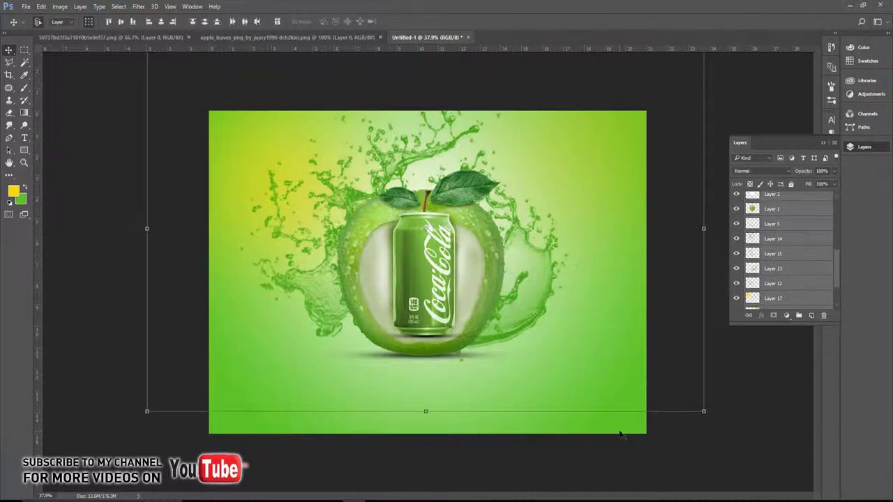
ctrl+shift+click(258, 146)
ctrl+shift+click(572, 157)
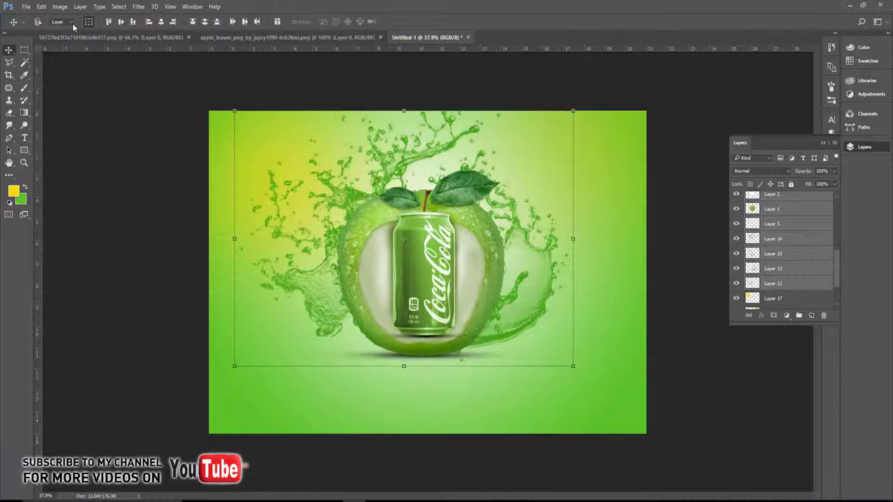
key(ctrl+j)
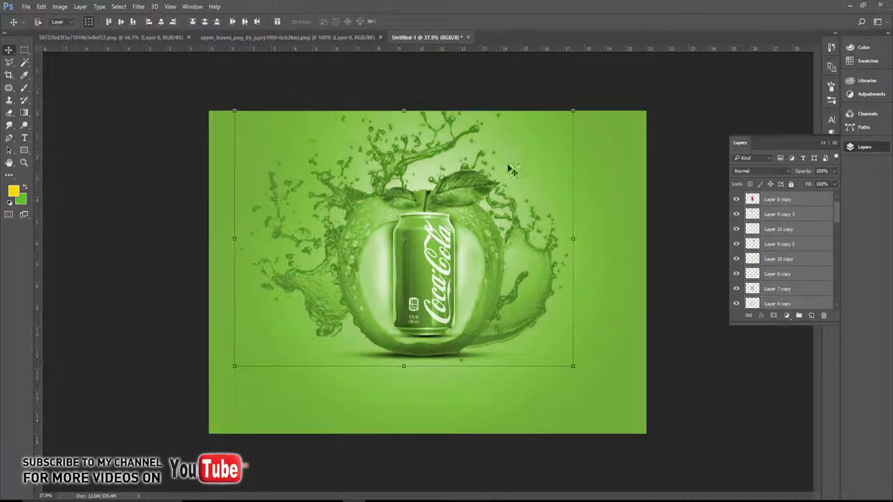
key(ctrl+alt+z)
key(ctrl+alt+z)
key(ctrl+alt+z)
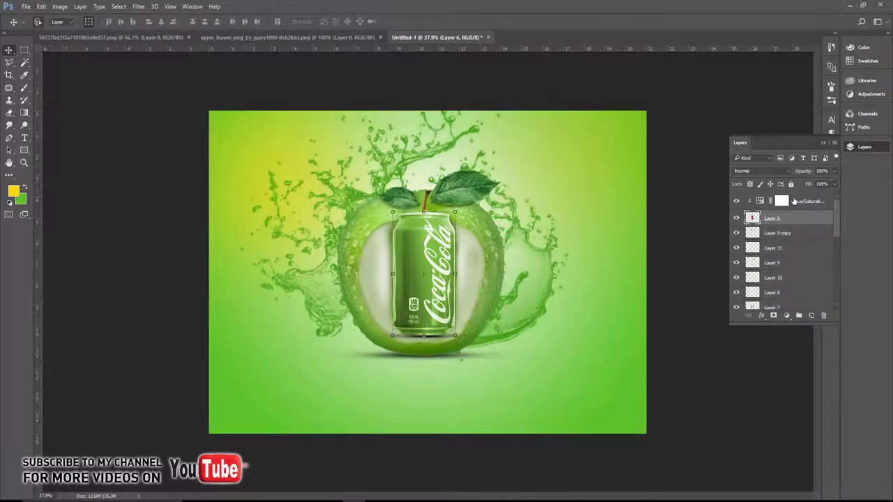
key(ctrl+alt+z)
key(ctrl+alt+z)
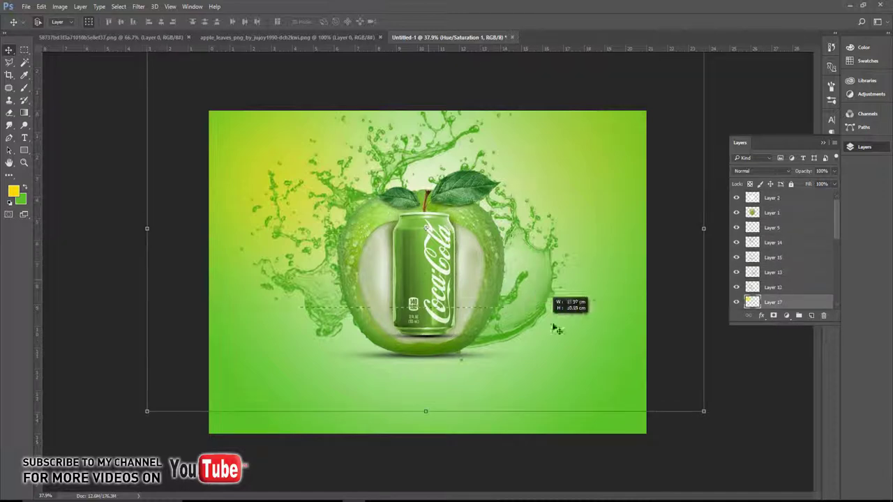
key(ctrl+alt+z)
key(ctrl+alt+z)
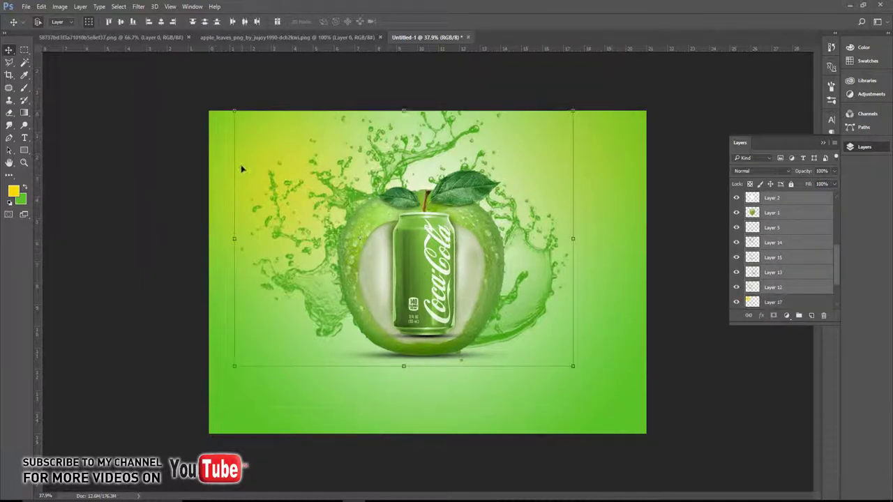
key(ctrl+alt+z)
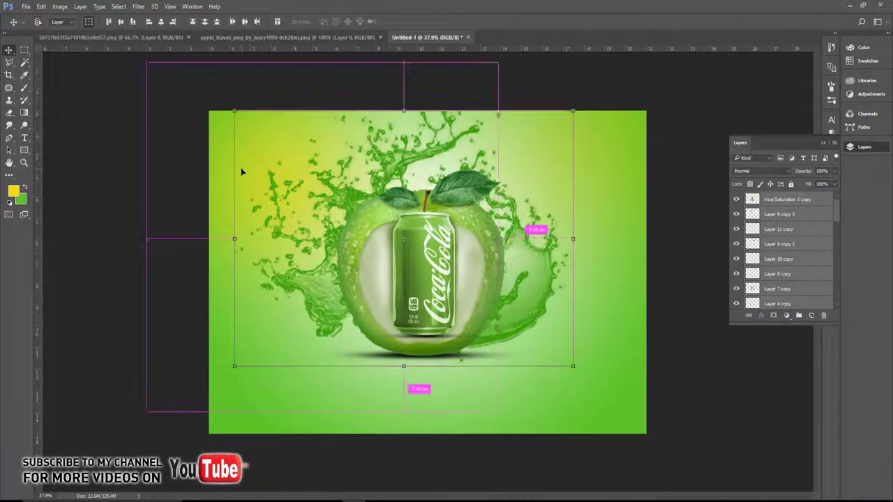
key(ctrl+alt+z)
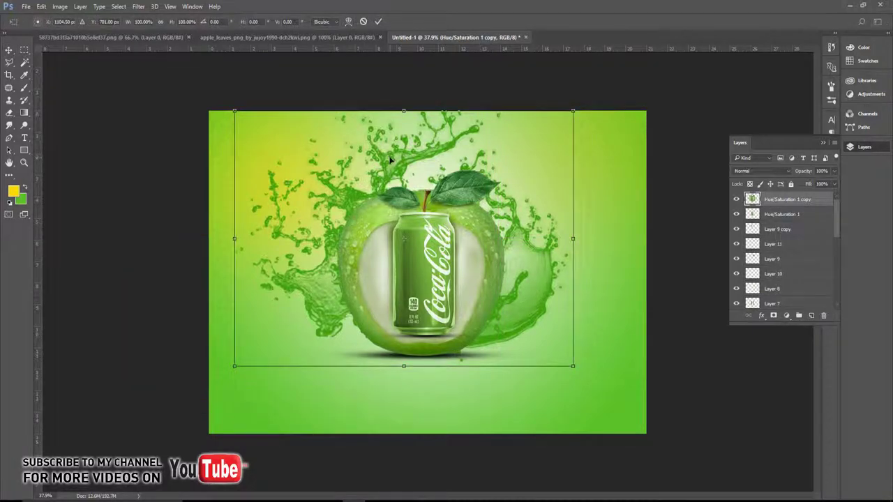
- Flip the copy vertically and move it below the can as a reflection
right_click(388, 157)
click(431, 315)
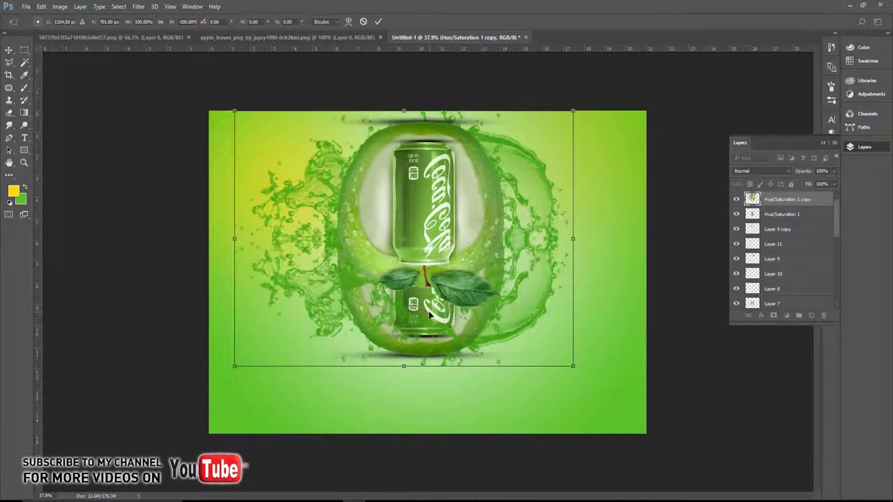
key(Return)
drag(442, 181, 445, 420)
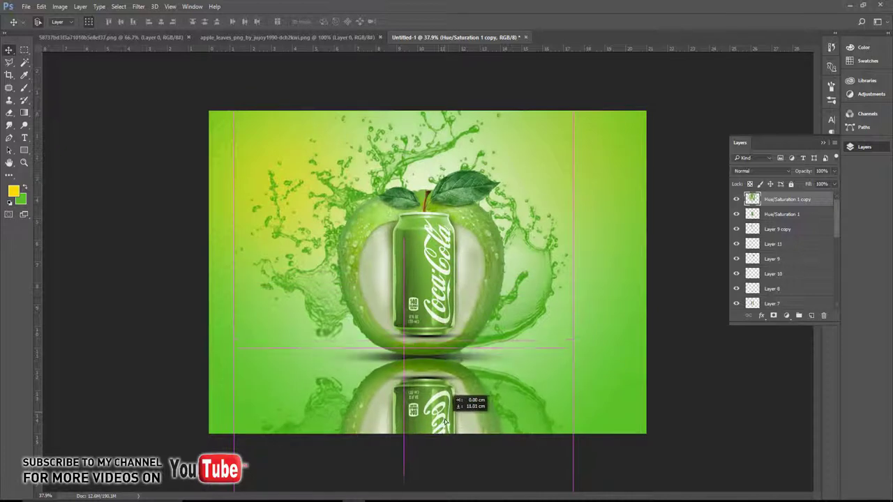
key(Up)
key(Up)
key(Up)
key(Up)
key(Up)
key(Up)
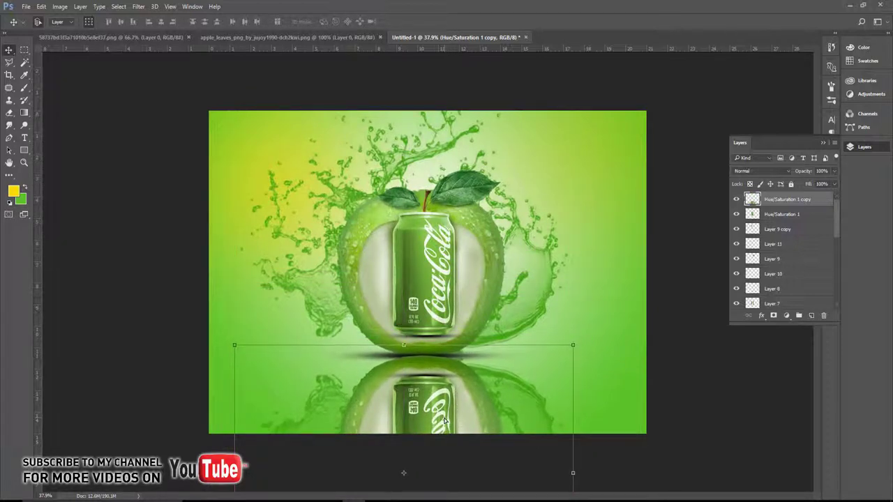
- Send the reflection layer down just above Gradient Fill 1 and fine-tune its position
key(ctrl+bracketleft)
key(ctrl+shift+bracketleft)
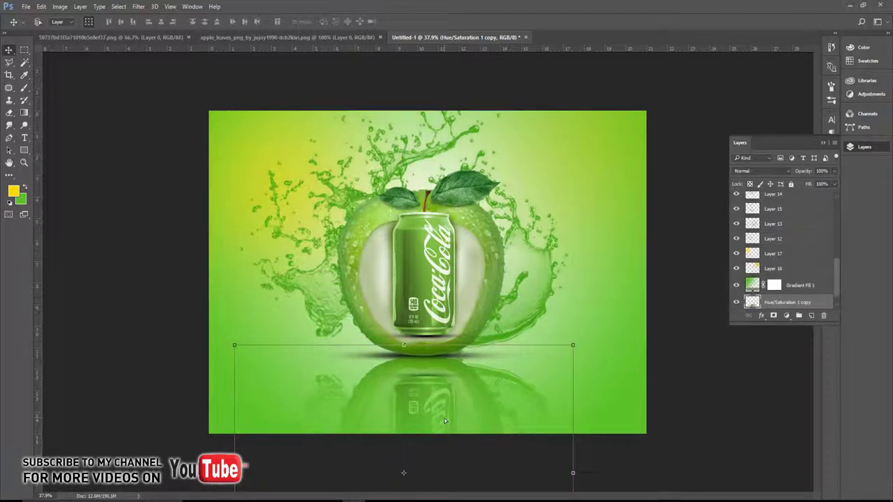
key(Down)
key(Down)
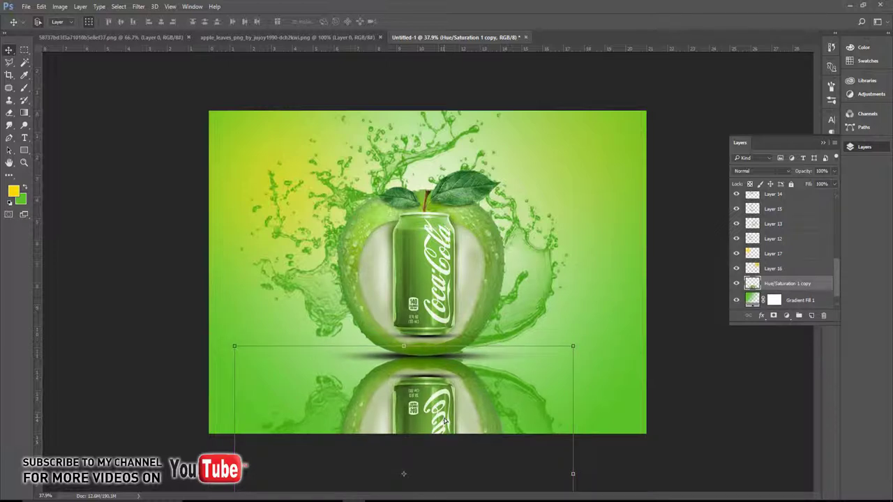
key(Down)
key(Down)
key(Down)
key(Down)
key(Down)
key(Down)
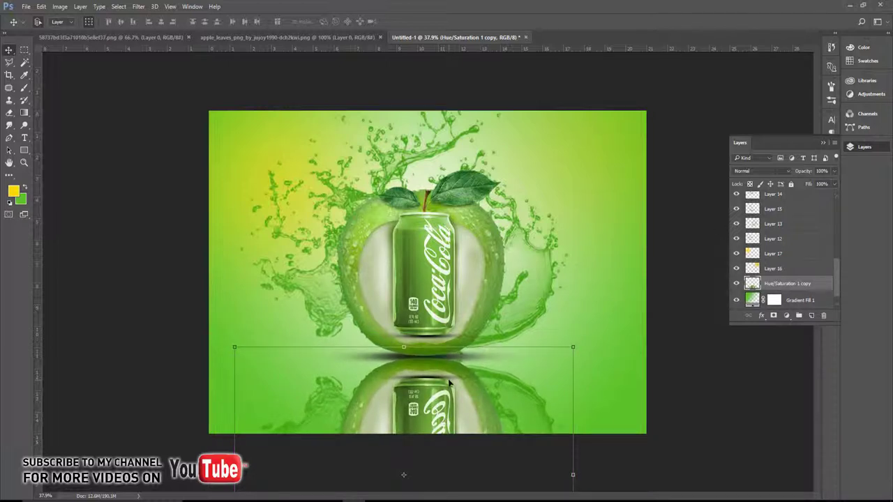
key(Up)
key(Up)
key(Up)
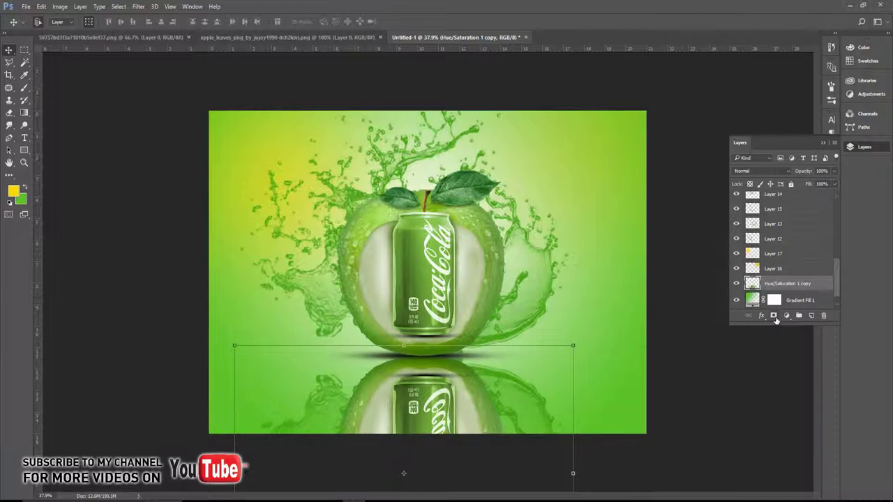
- Mask the reflection, fade its lower part with a 24% opacity brush, and move it to the top
click(773, 315)
key(b)
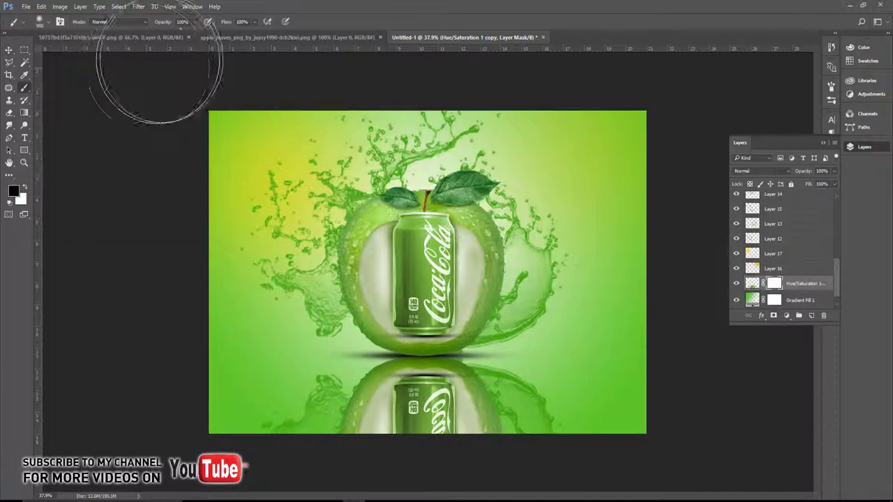
click(194, 21)
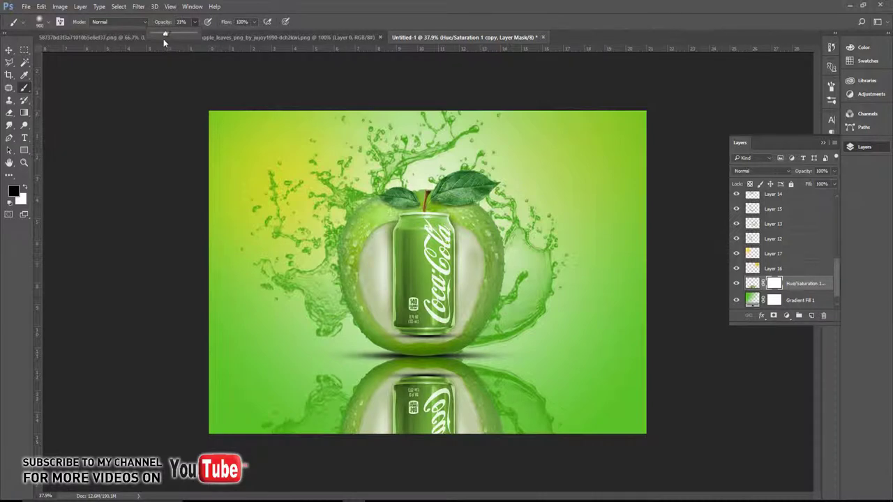
drag(164, 40, 160, 40)
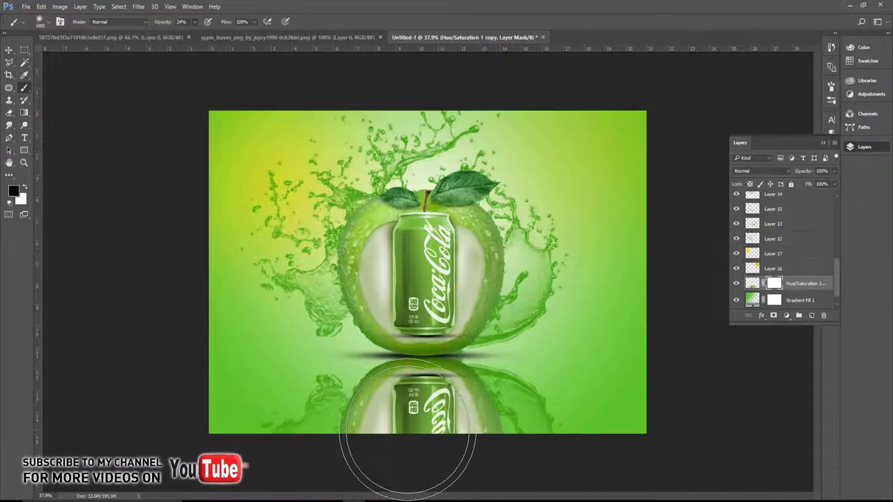
mouse_move(509, 458)
mouse_down()
mouse_move(170, 399)
mouse_move(419, 447)
mouse_move(568, 428)
mouse_move(358, 448)
mouse_move(448, 439)
mouse_move(427, 412)
mouse_up()
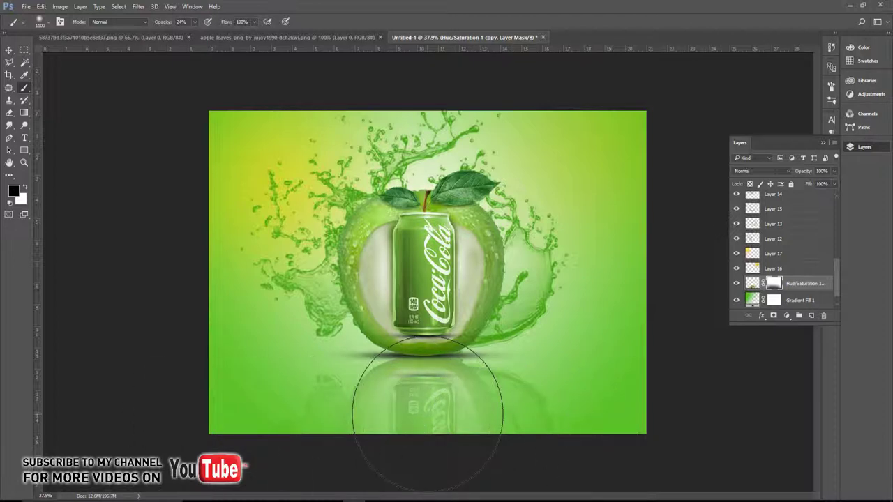
key(bracketleft)
key(bracketleft)
key(bracketleft)
key(bracketleft)
key(bracketleft)
key(bracketleft)
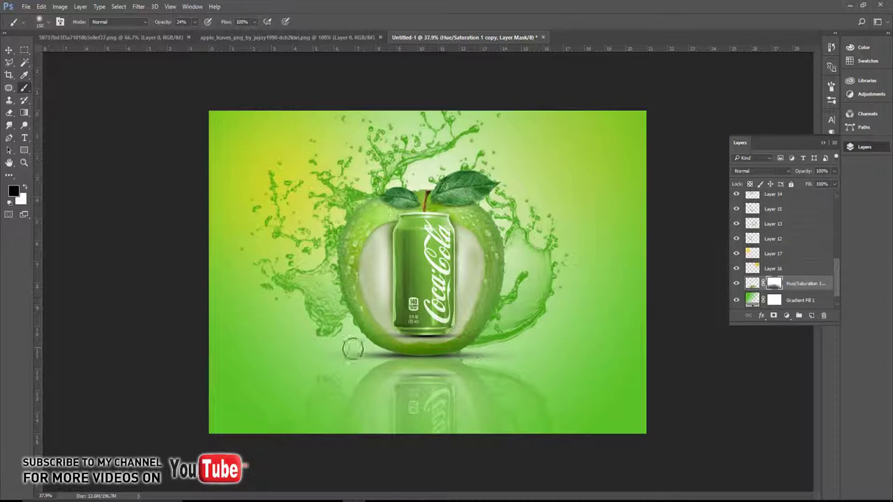
key(v)
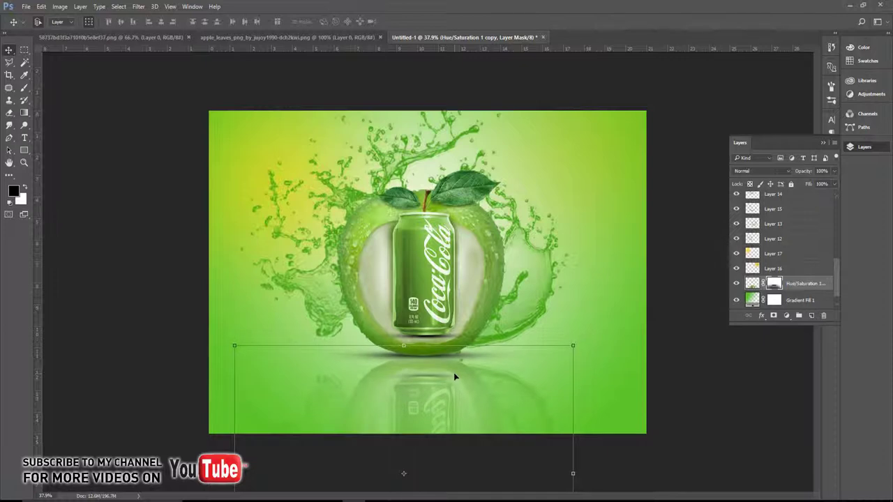
key(ctrl+shift+bracketright)
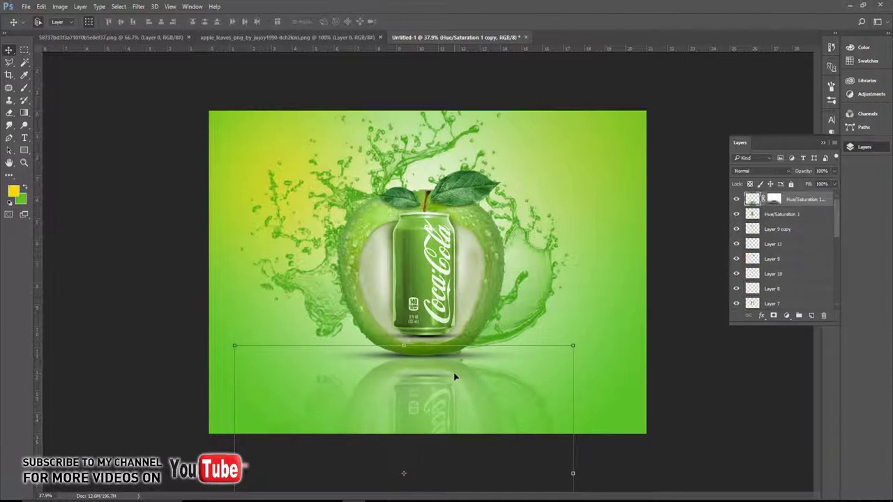
- Drag the red Coca-Cola logo from its document into the Untitled-1 composition
click(173, 242)
scroll(175, 246, down, 3)
scroll(210, 255, up, 2)
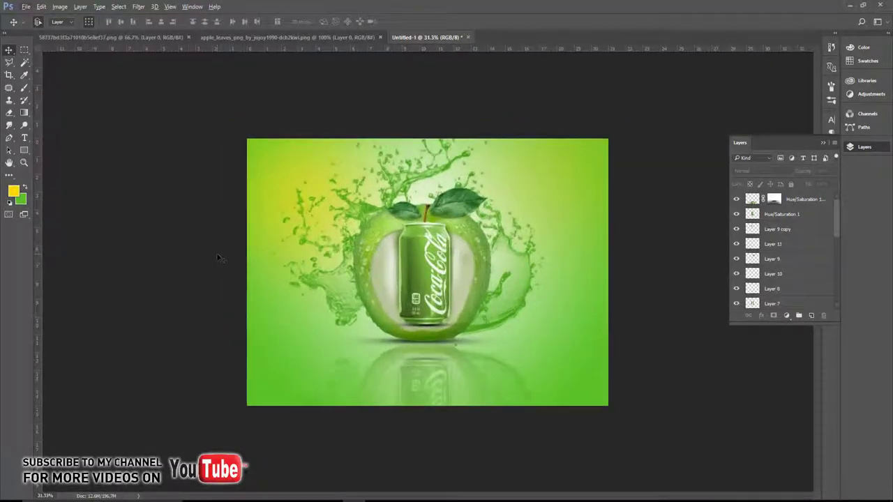
scroll(217, 257, up, 3)
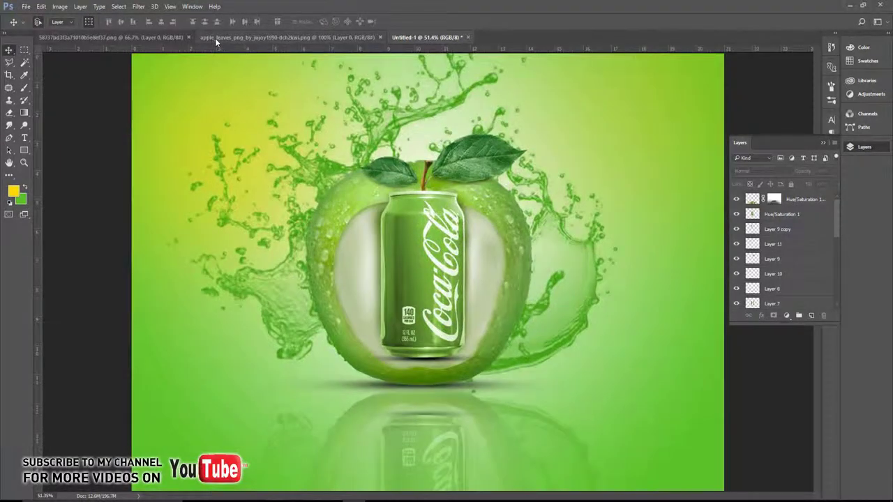
click(215, 37)
click(121, 37)
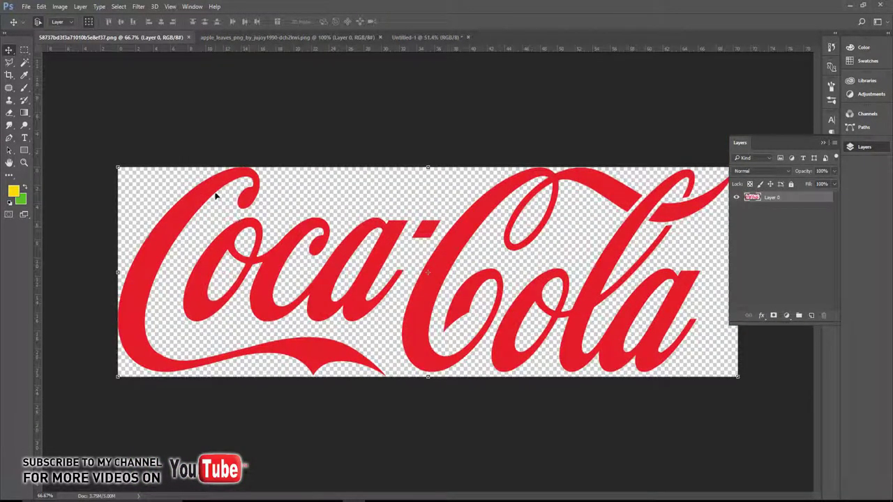
drag(217, 197, 279, 335)
- Scale the logo down and place it in the lower-left corner
mouse_move(678, 300)
mouse_down()
mouse_move(529, 368)
mouse_move(519, 363)
mouse_up()
scroll(455, 376, down, 2)
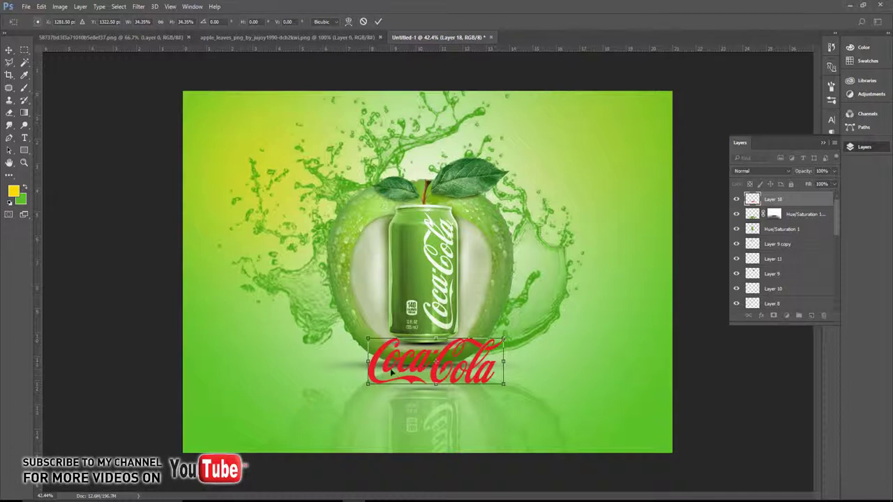
drag(392, 373, 224, 419)
drag(336, 385, 317, 388)
key(Return)
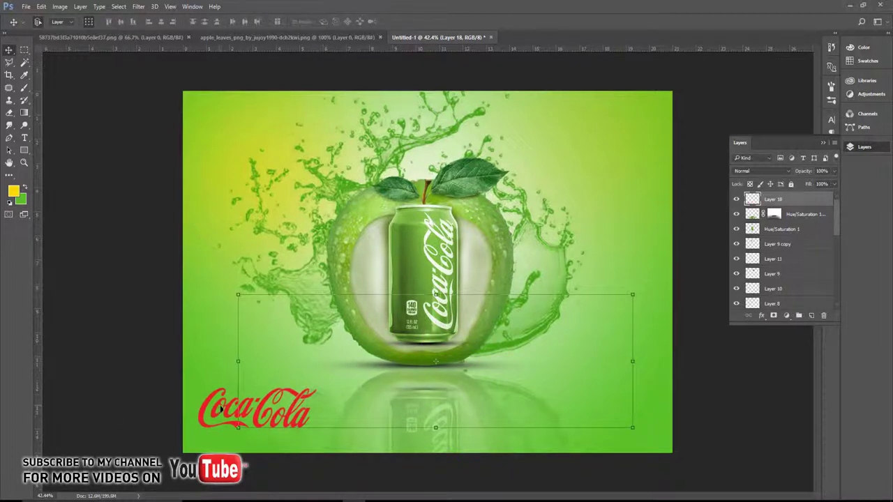
click(220, 410)
- Give Layer 18's logo a Color Overlay using the can's green
click(230, 412)
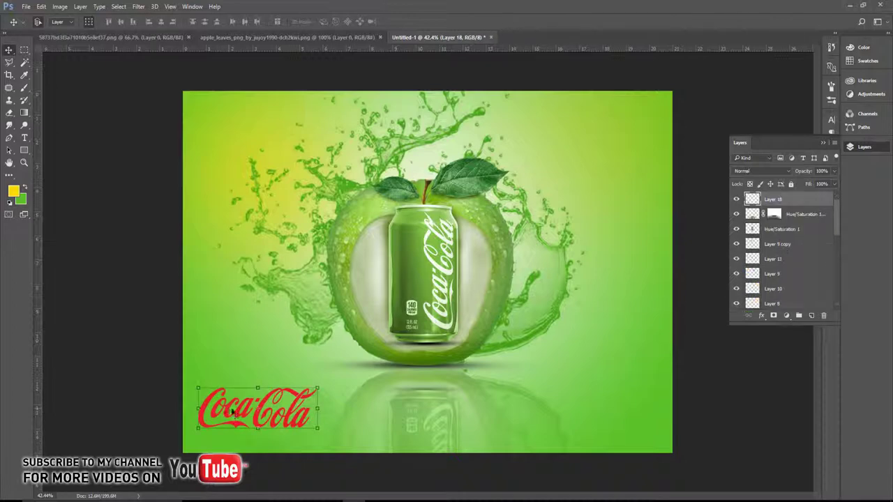
click(761, 316)
click(782, 390)
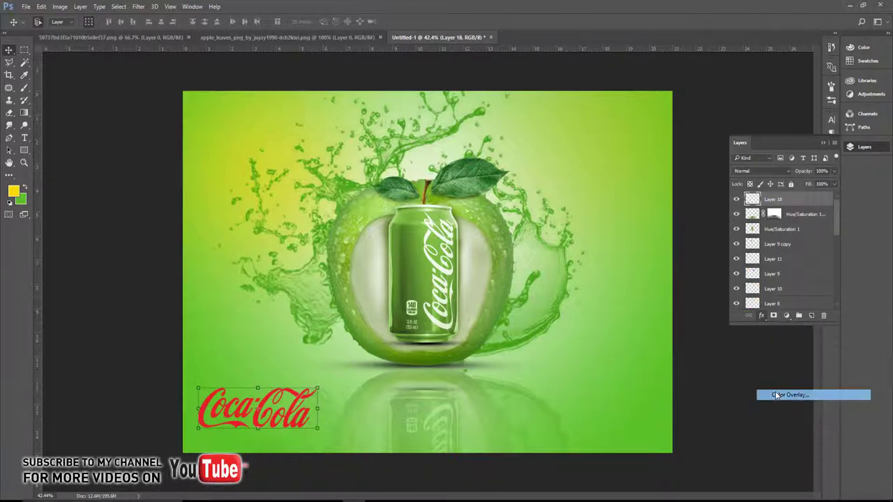
click(747, 113)
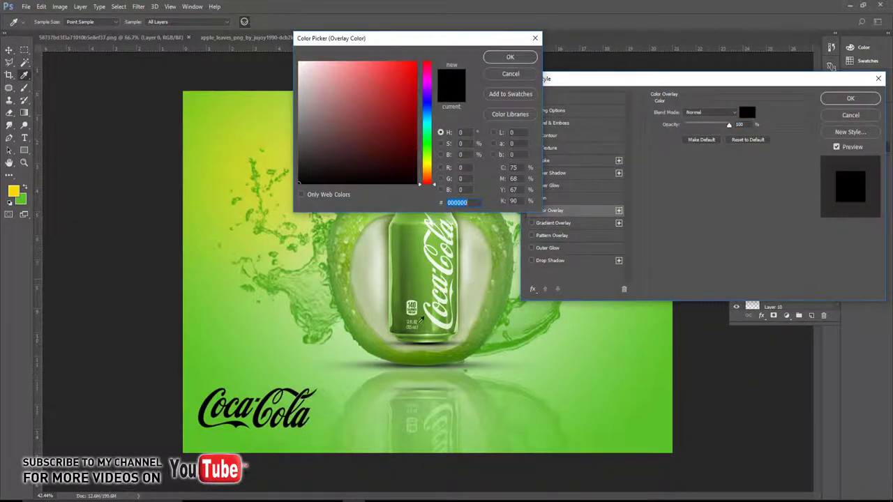
click(403, 315)
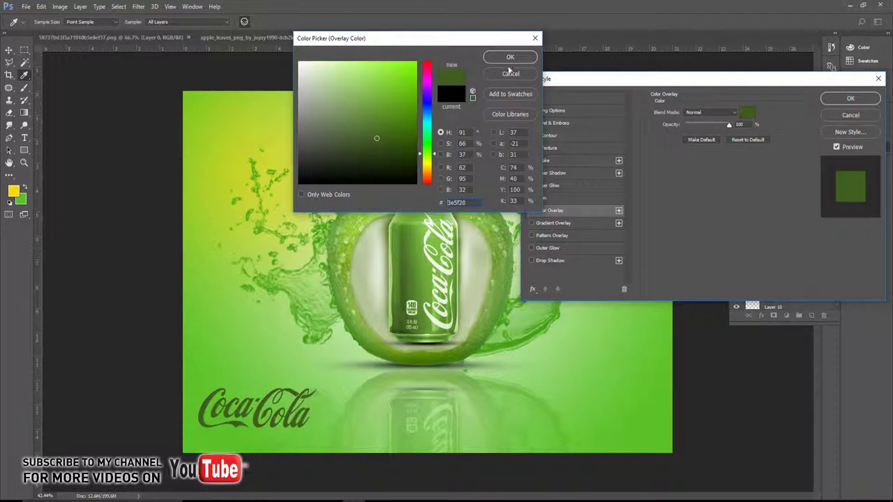
click(510, 59)
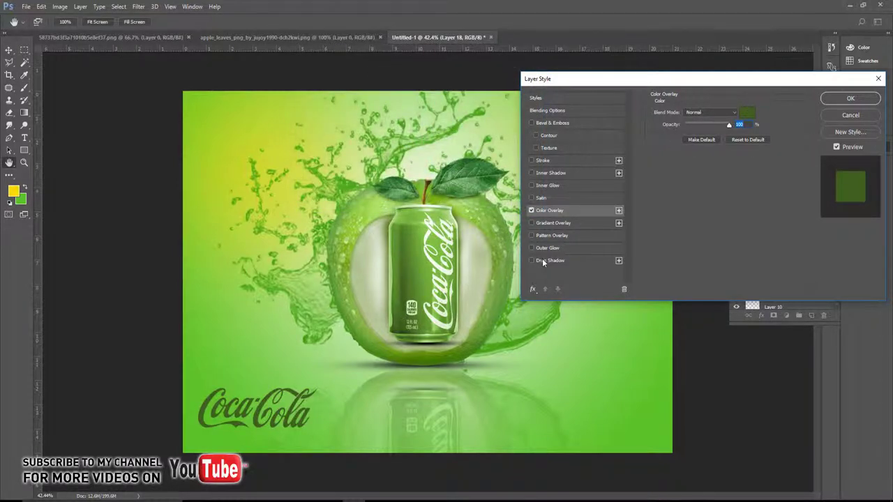
- Add Bevel & Emboss and a Drop Shadow with angle 108, size 6, 60% opacity
click(549, 123)
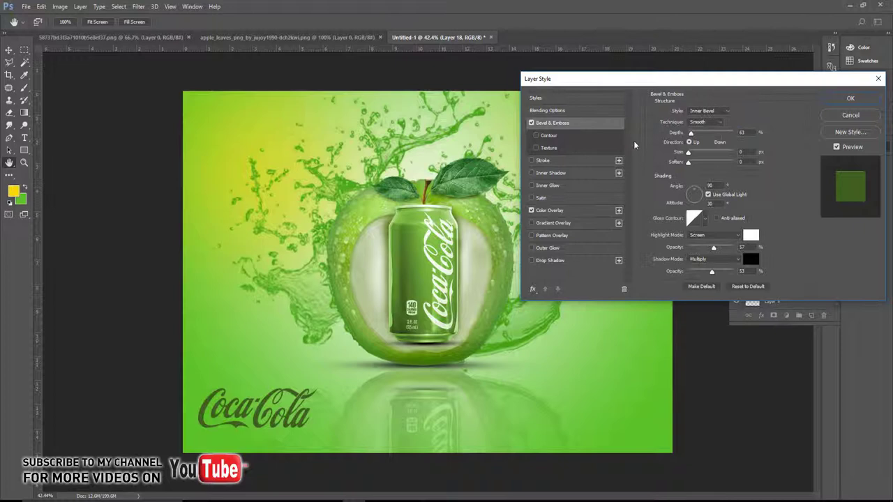
click(556, 263)
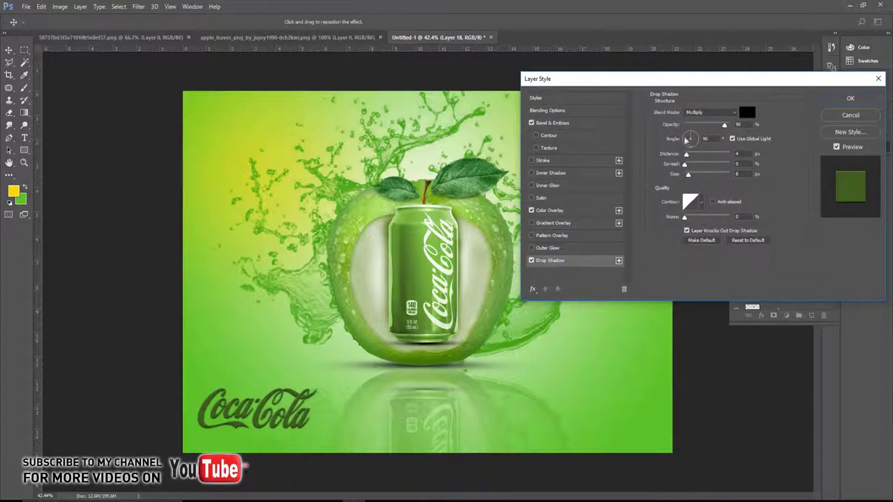
drag(686, 139, 687, 133)
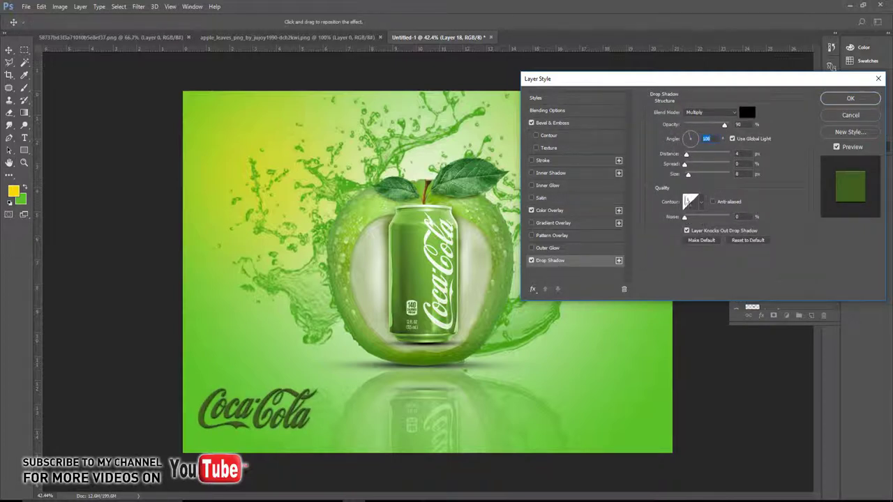
drag(688, 174, 687, 176)
drag(723, 124, 703, 128)
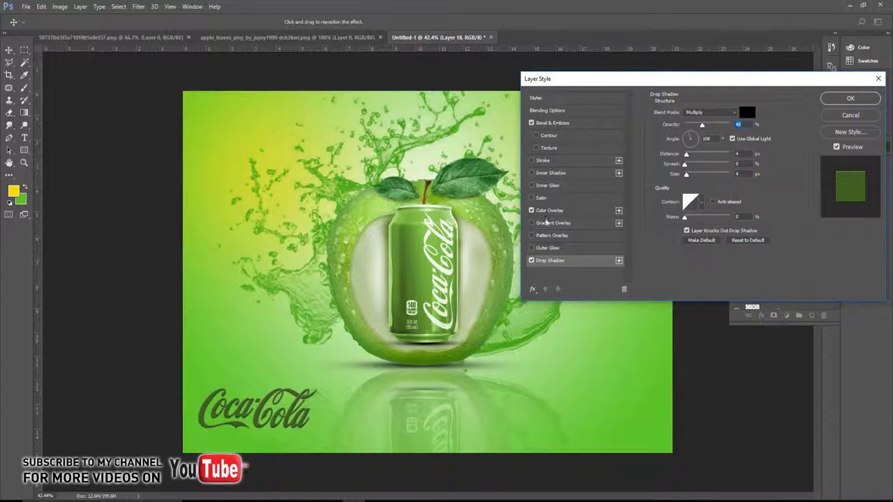
- Set the Outer Glow to 39% opacity with reduced spread and apply the style
click(547, 248)
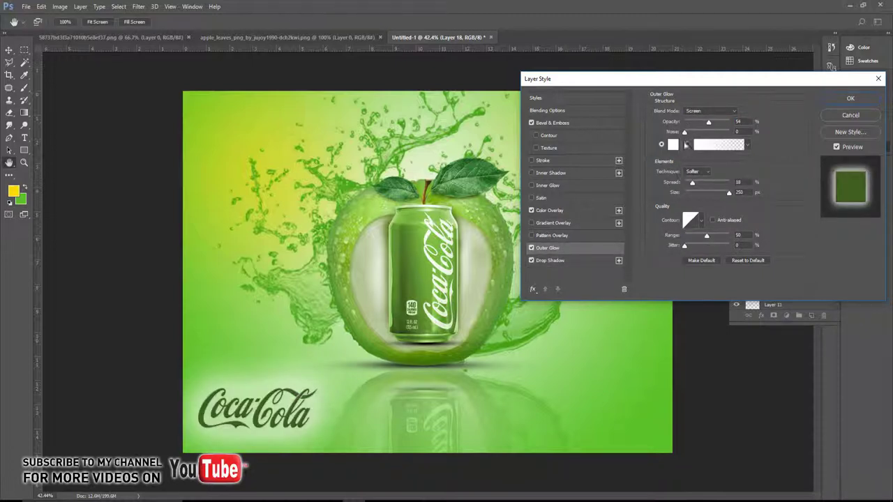
drag(713, 127, 702, 124)
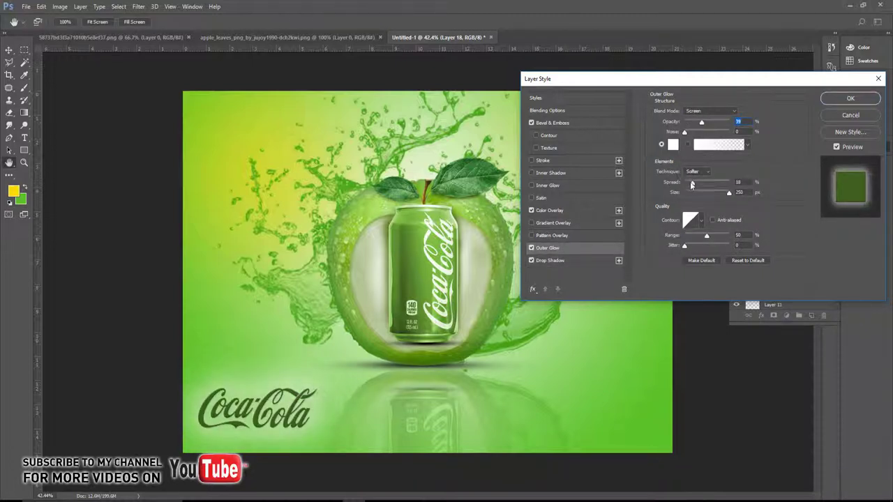
drag(692, 183, 689, 184)
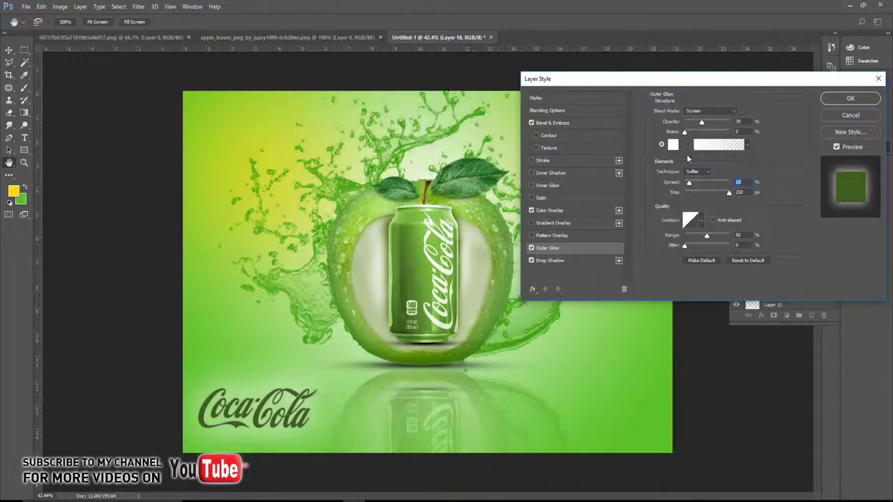
click(850, 98)
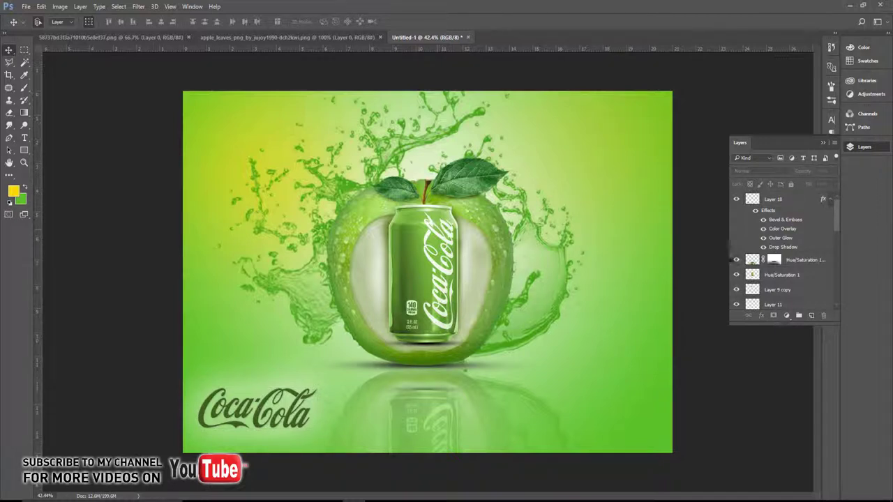
- Stamp all visible layers into a merged layer and apply High Pass at 2.2 px radius
drag(836, 212, 834, 217)
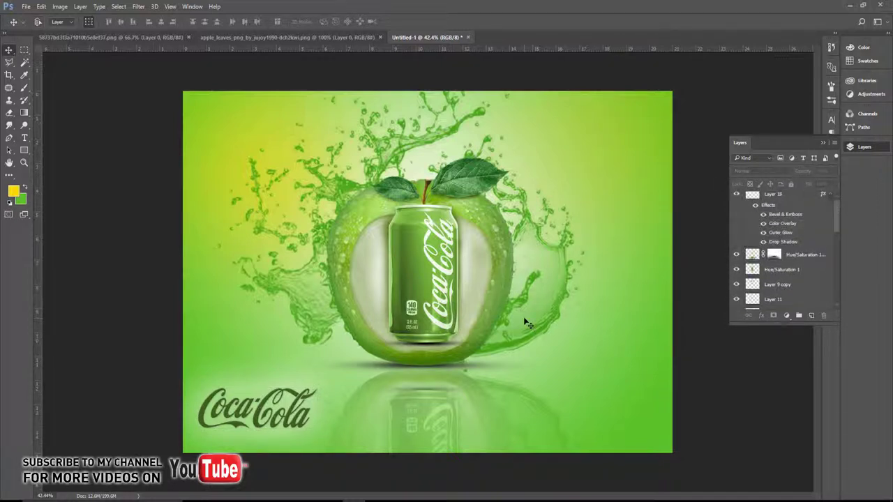
key(ctrl+shift+alt+e)
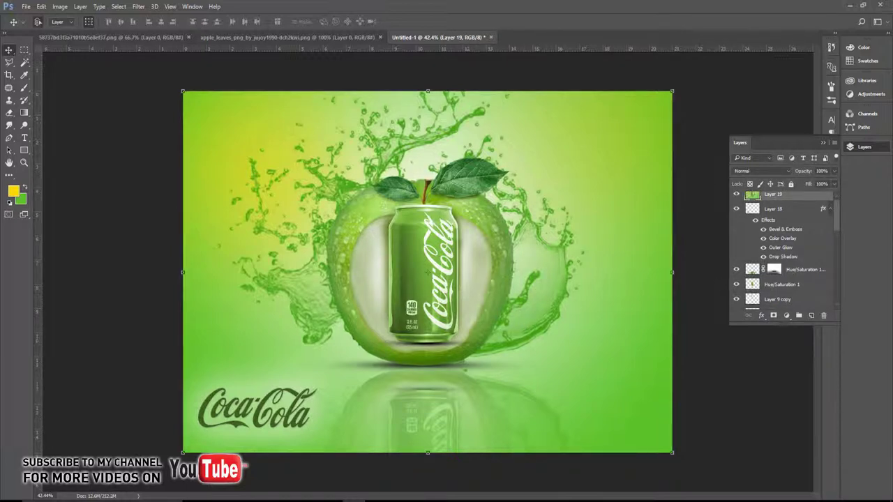
click(139, 7)
mouse_move(143, 112)
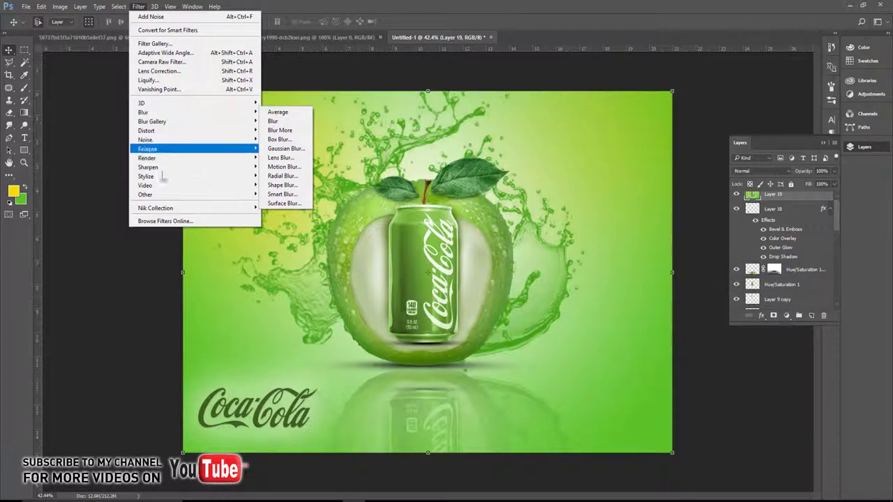
mouse_move(145, 194)
click(283, 203)
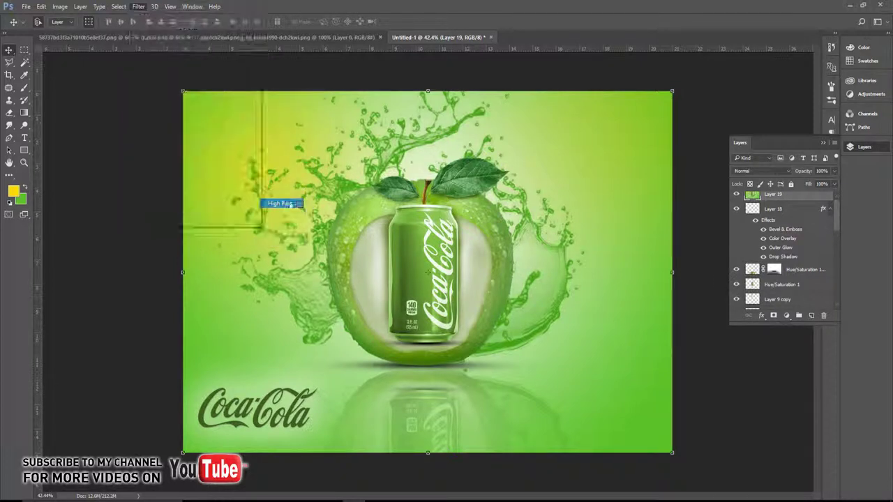
drag(390, 265, 392, 265)
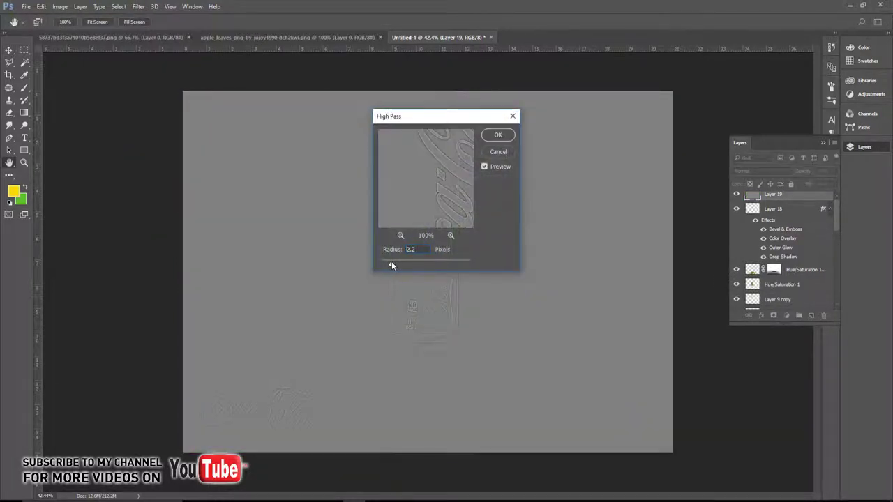
click(496, 137)
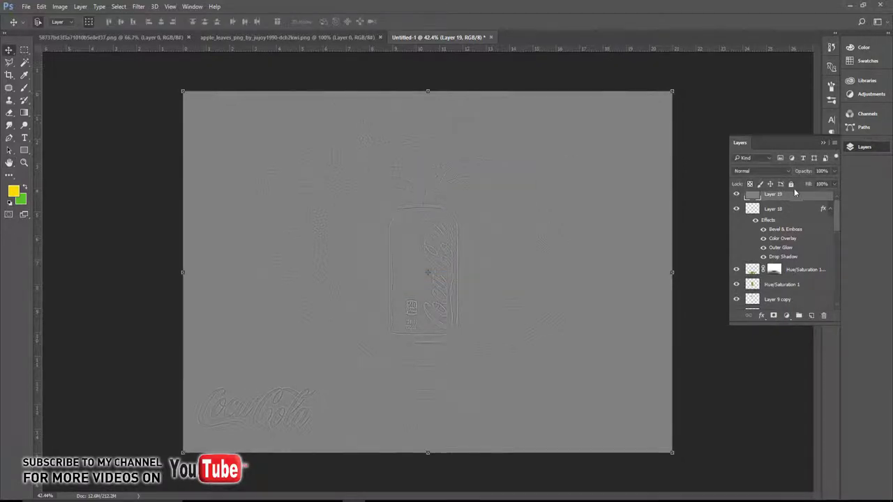
- Blend the high-pass layer in Overlay, lower its opacity, and compare with and without sharpening
click(787, 171)
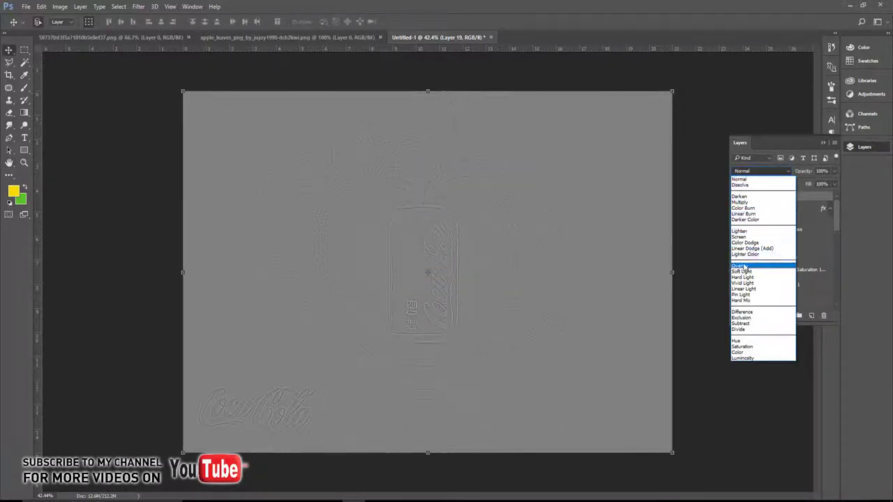
click(760, 266)
key(ctrl+0)
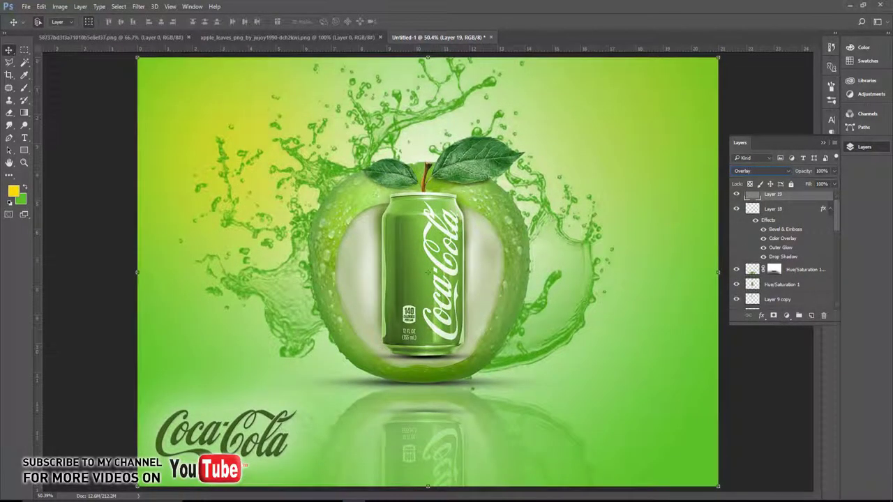
drag(835, 171, 829, 185)
click(736, 197)
click(736, 196)
click(736, 196)
click(736, 196)
- Stamp a merged copy and open Color Efex Pro 4's Cross Processing with method G05
key(ctrl+shift+alt+e)
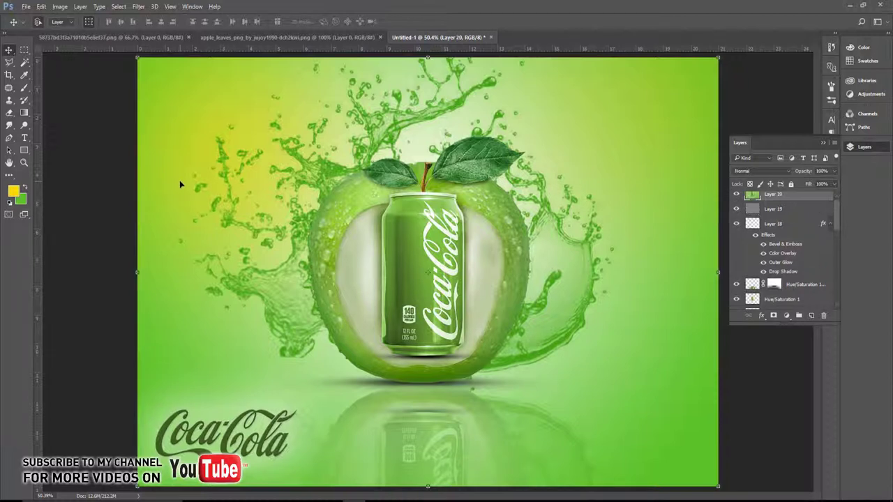
click(144, 7)
mouse_move(156, 208)
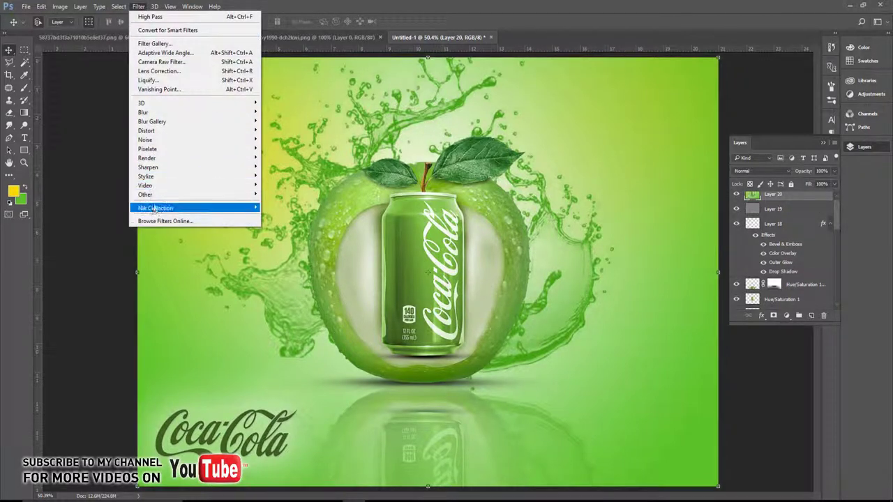
click(286, 217)
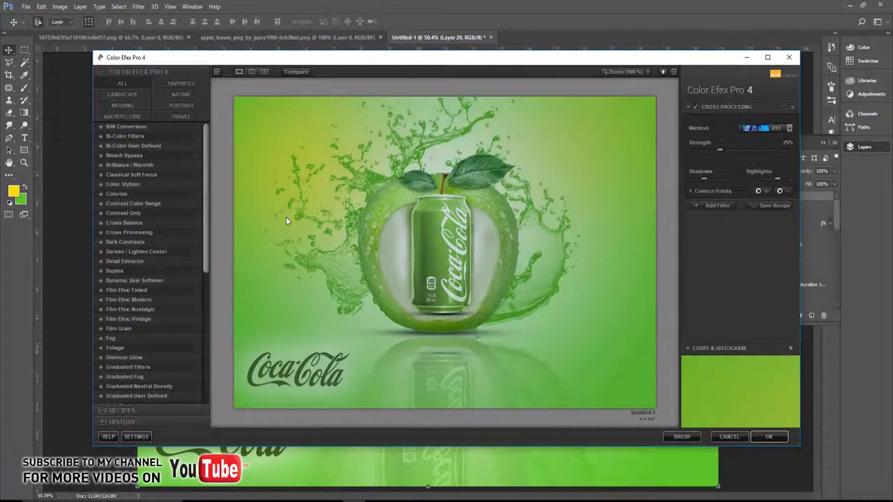
click(775, 128)
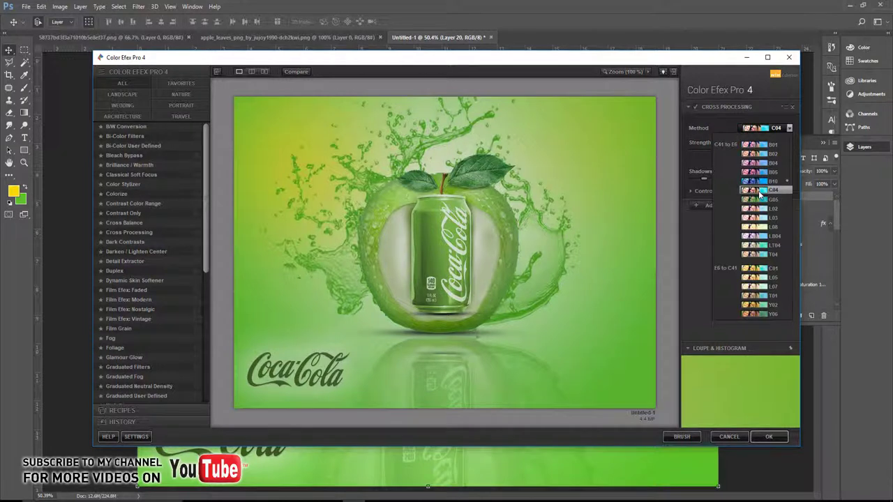
click(763, 201)
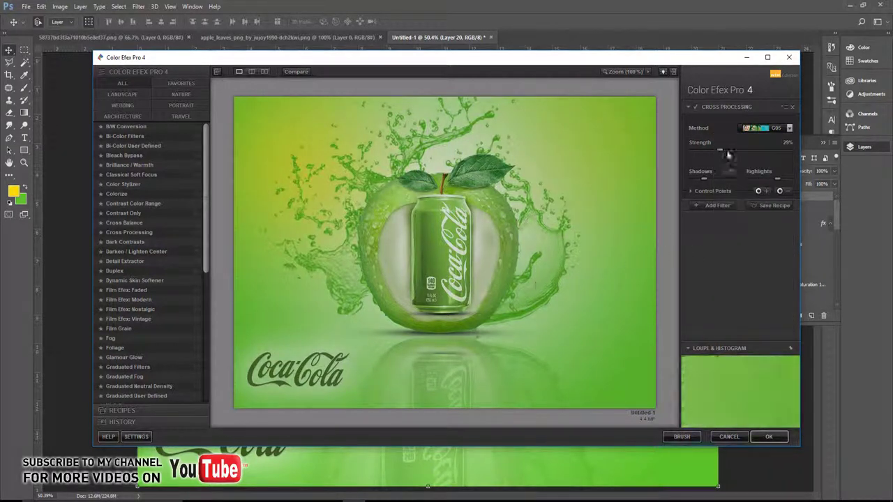
- Tune cross-processing strength and shadows, set highlights to 0% and opacity to 45%, then apply
drag(718, 151, 723, 150)
drag(704, 179, 713, 178)
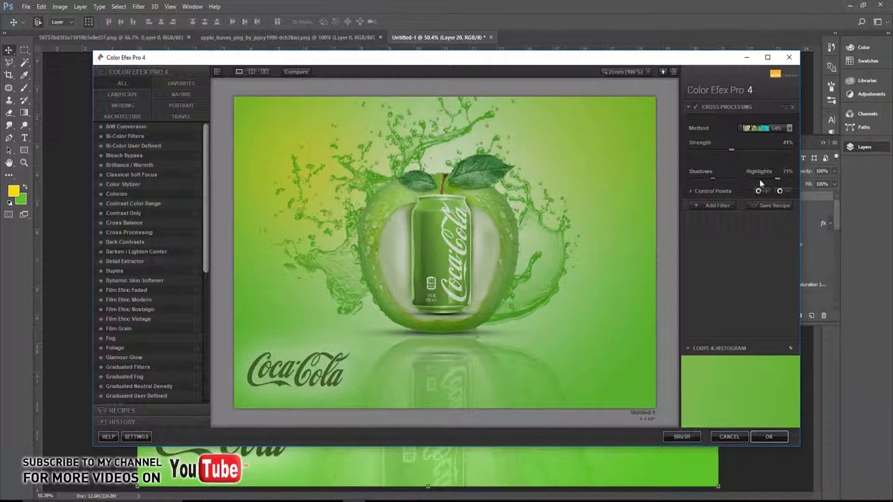
drag(764, 178, 749, 173)
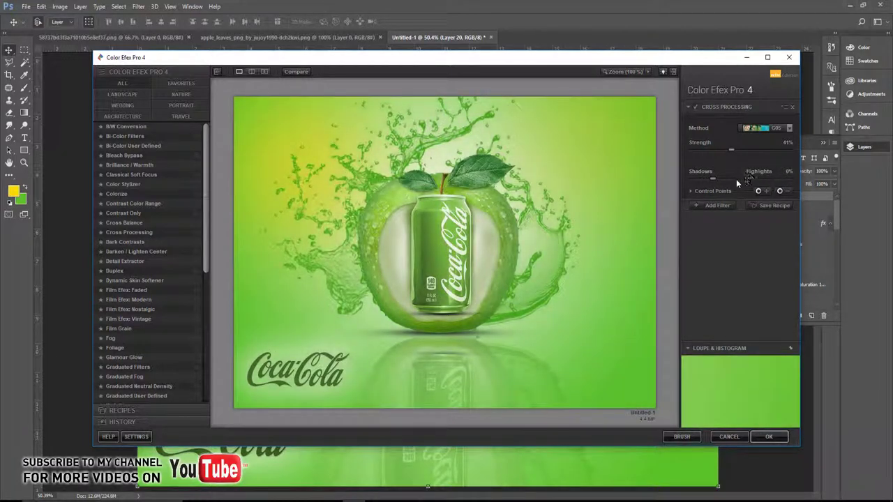
drag(694, 180, 704, 178)
click(690, 191)
drag(729, 210, 735, 210)
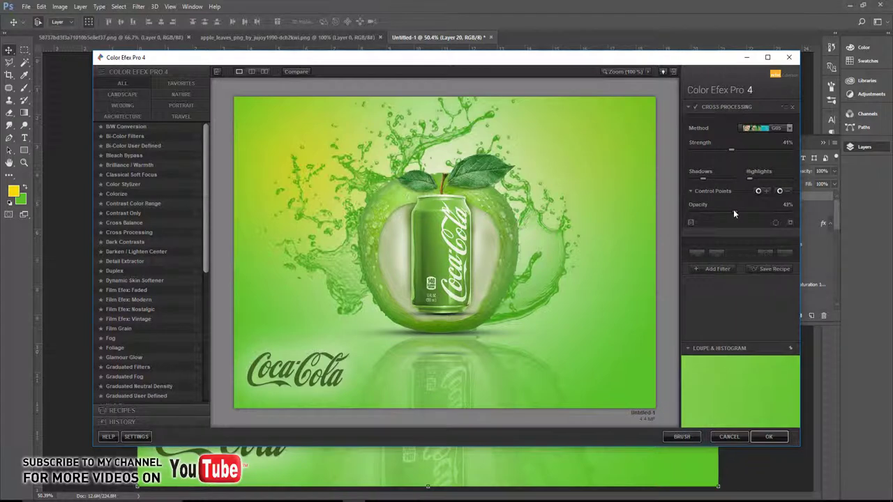
click(767, 439)
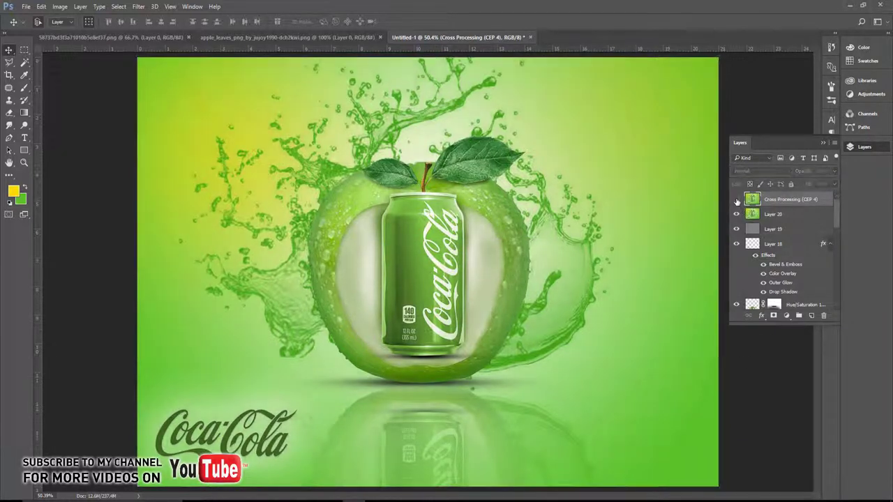
- Apply a Camera Raw Filter with Exposure +0.25, Contrast +4, Clarity +12 and Temperature +2
click(787, 316)
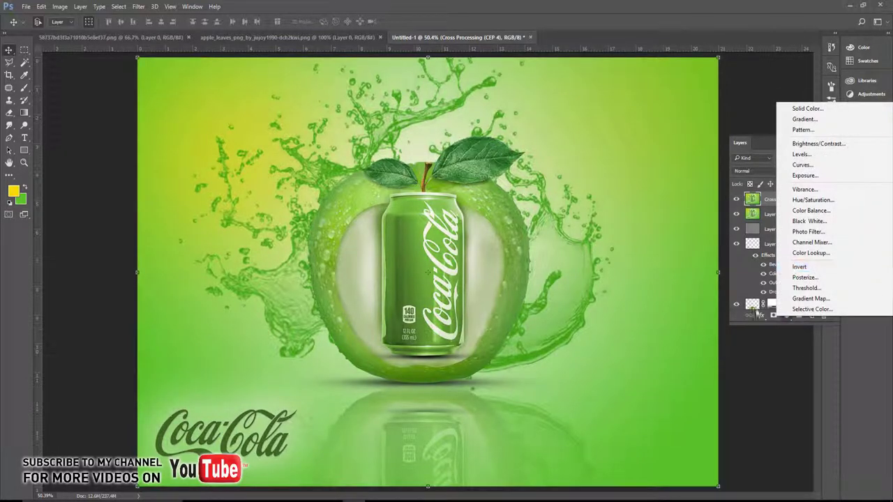
click(138, 7)
click(138, 7)
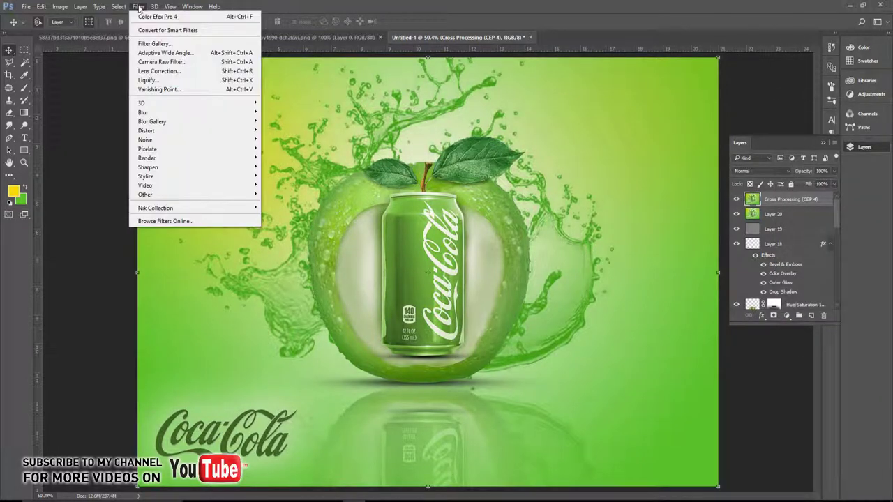
click(160, 62)
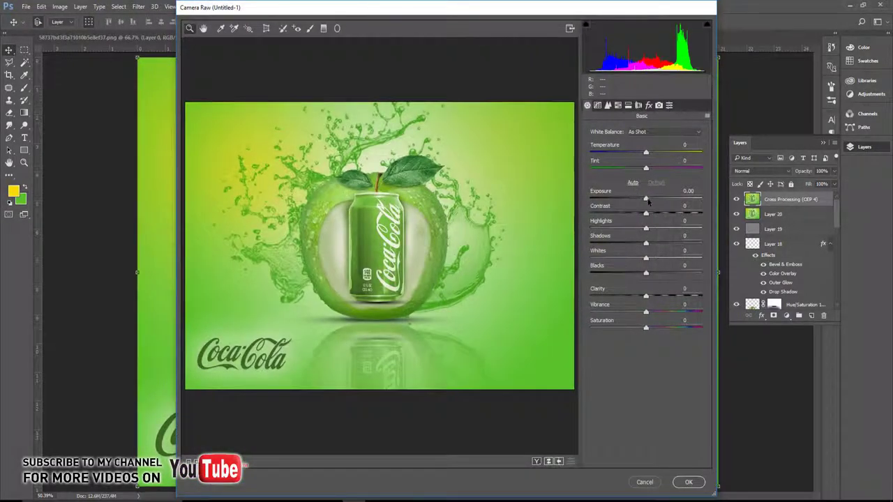
drag(646, 200, 649, 200)
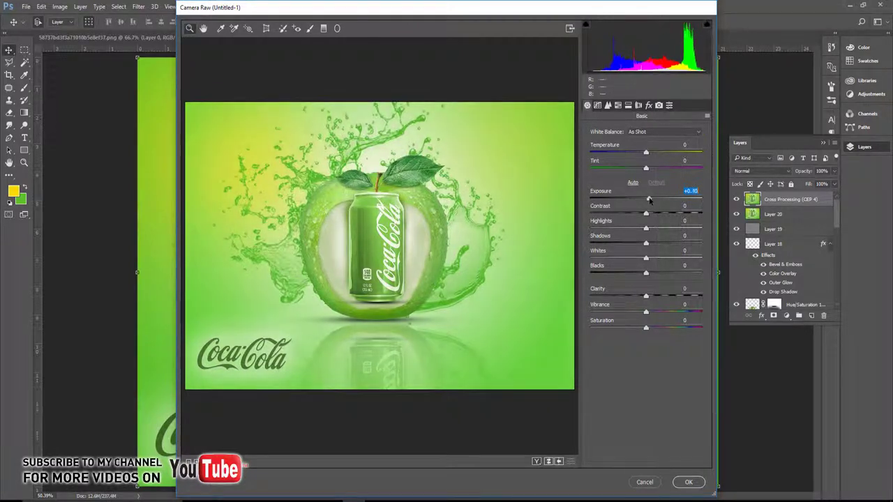
click(645, 213)
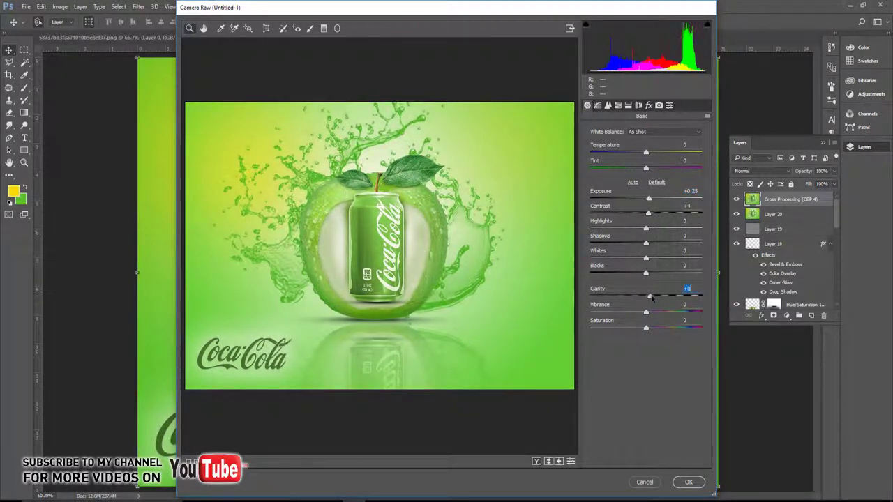
drag(646, 296, 655, 295)
drag(647, 153, 642, 168)
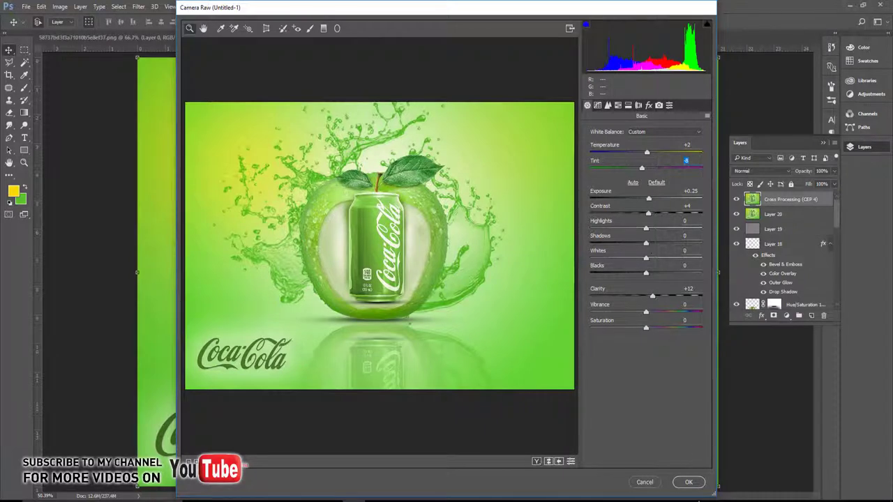
click(689, 482)
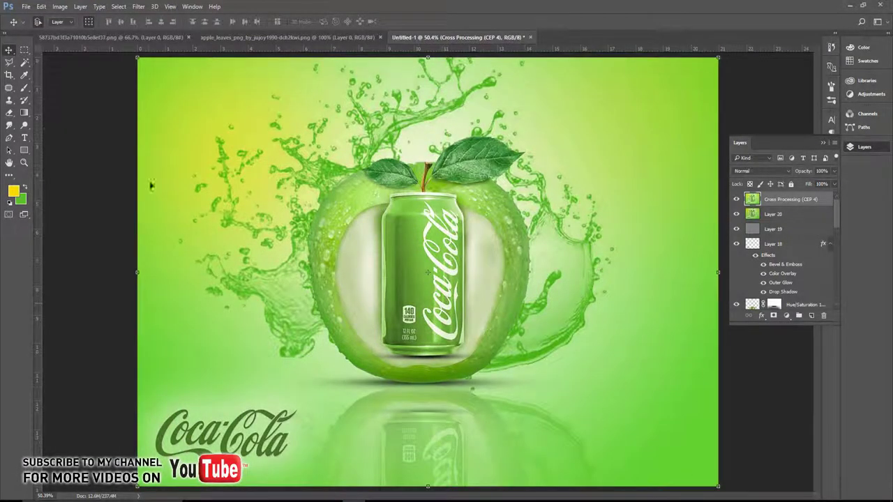